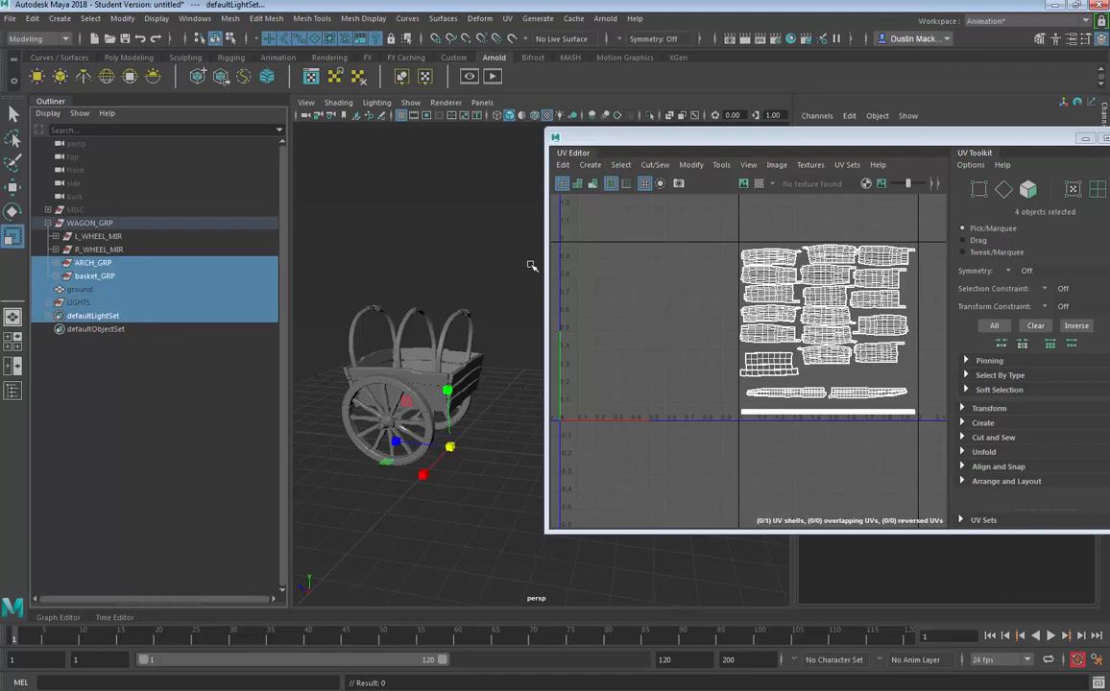
- Select all of the wagon's meshes in the viewport and enlarge the UV Editor to show their UV layout
{"action": "left_click_drag", "start_coordinate": [525, 216], "coordinate": [320, 522]}
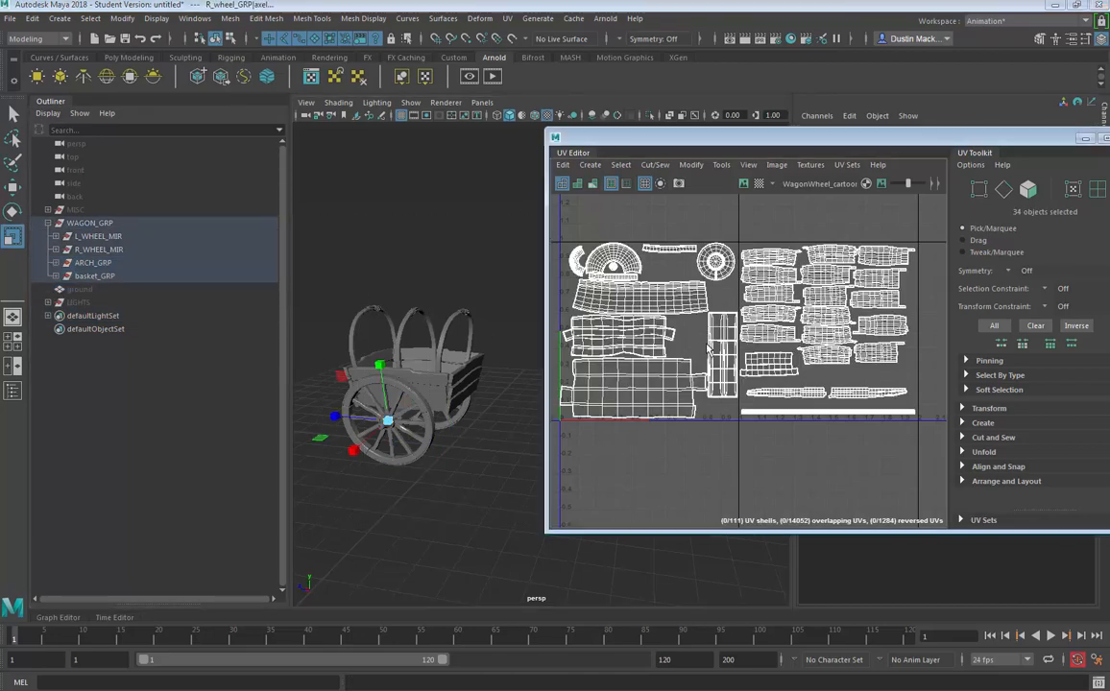
{"action": "scroll", "coordinate": [796, 362], "scroll_direction": "up", "scroll_amount": 3}
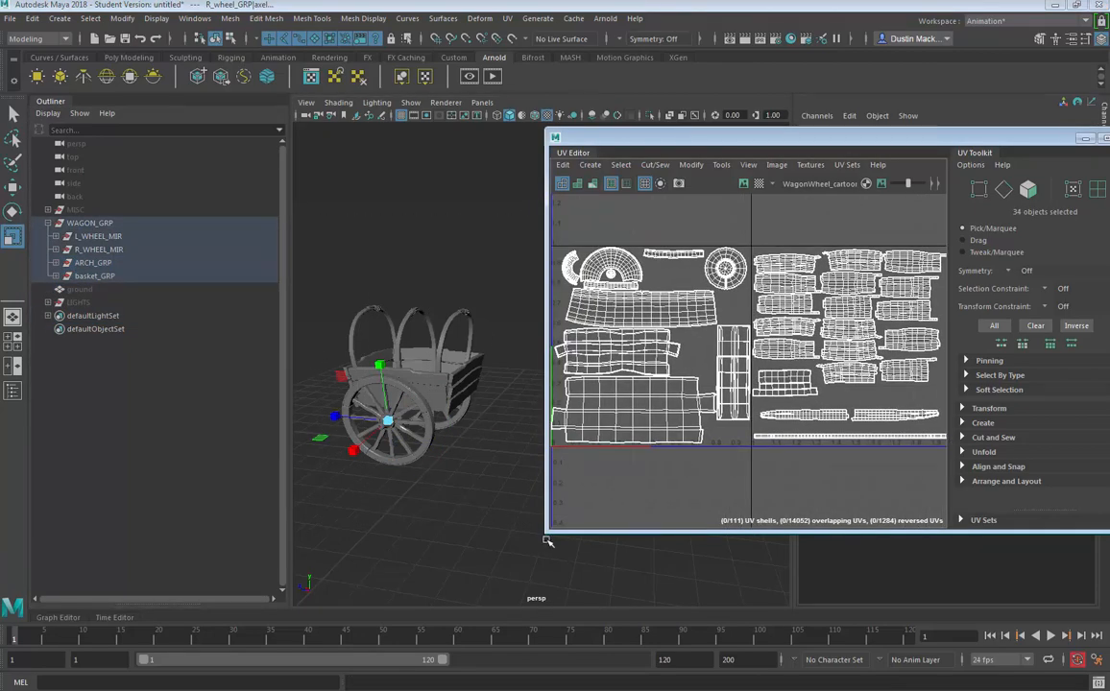
{"action": "left_click_drag", "start_coordinate": [546, 530], "coordinate": [475, 555]}
{"action": "scroll", "coordinate": [663, 509], "scroll_direction": "down", "scroll_amount": 1}
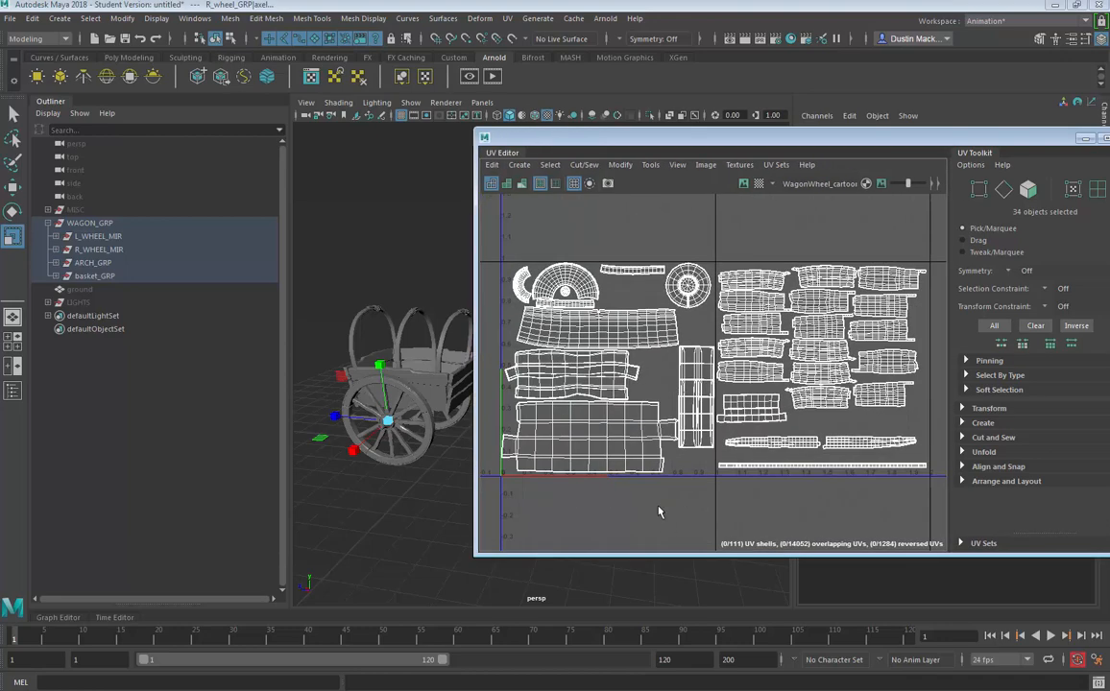
{"action": "left_click_drag", "start_coordinate": [660, 510], "coordinate": [695, 500]}
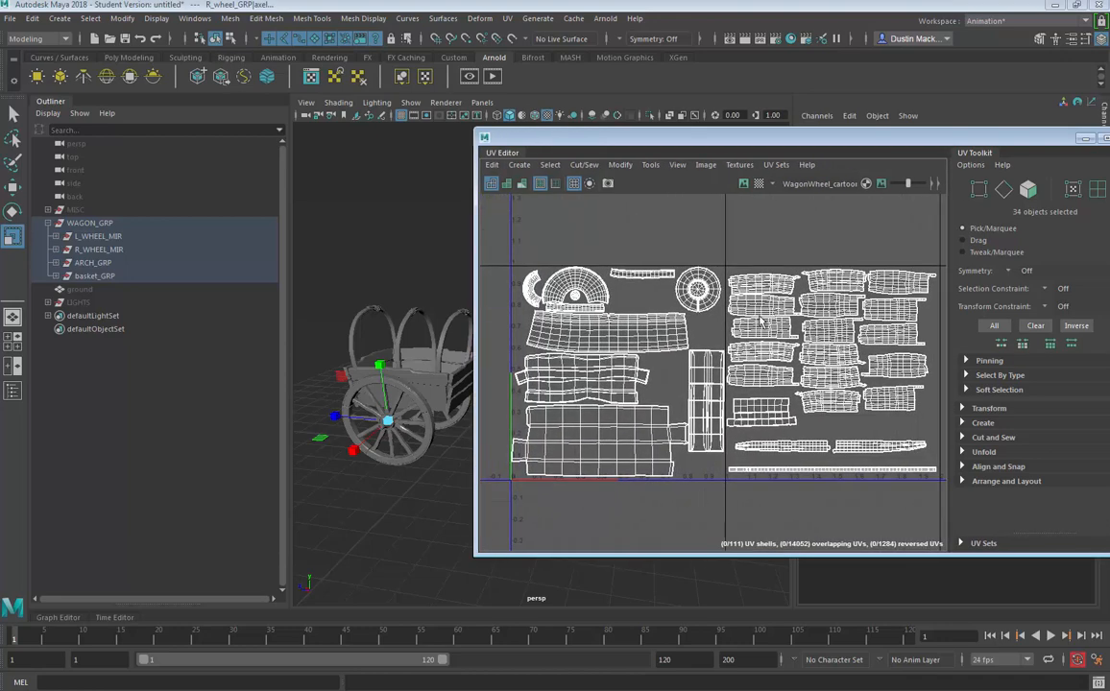
{"action": "left_click_drag", "start_coordinate": [832, 136], "coordinate": [608, 124]}
{"action": "left_click", "coordinate": [514, 153]}
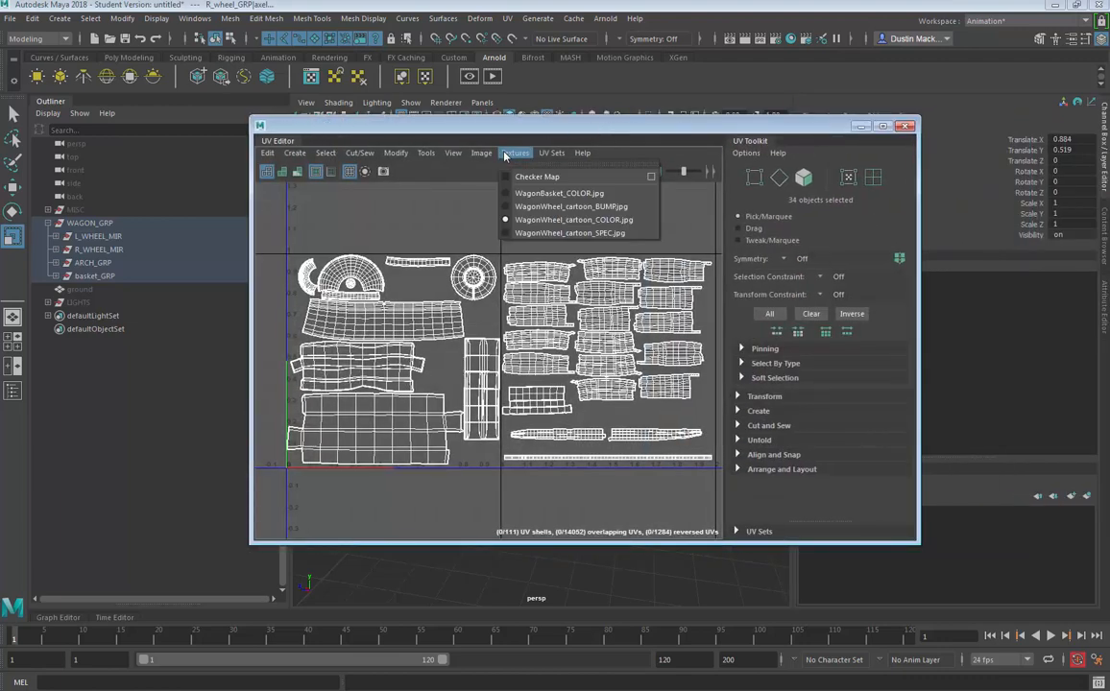
{"action": "mouse_move", "coordinate": [491, 156]}
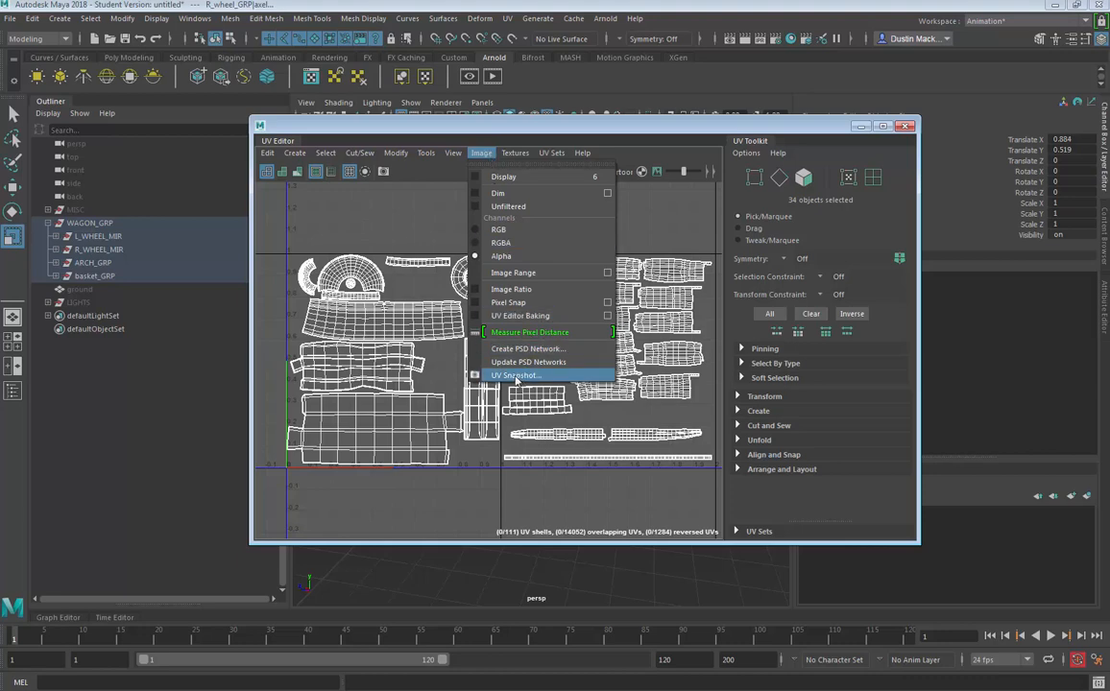
{"action": "left_click", "coordinate": [495, 125]}
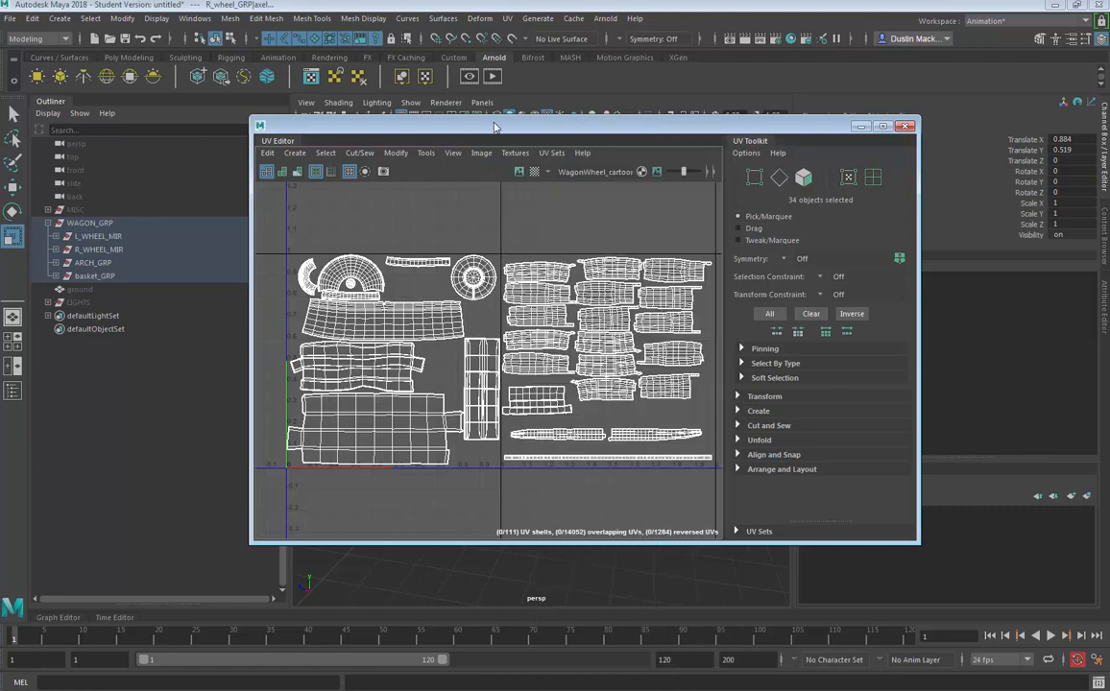
- Reselect all of the wagon's meshes in the viewport so their UVs appear in the UV Editor
{"action": "left_click_drag", "start_coordinate": [479, 125], "coordinate": [835, 107]}
{"action": "left_click", "coordinate": [524, 258]}
{"action": "left_click_drag", "start_coordinate": [536, 249], "coordinate": [329, 476]}
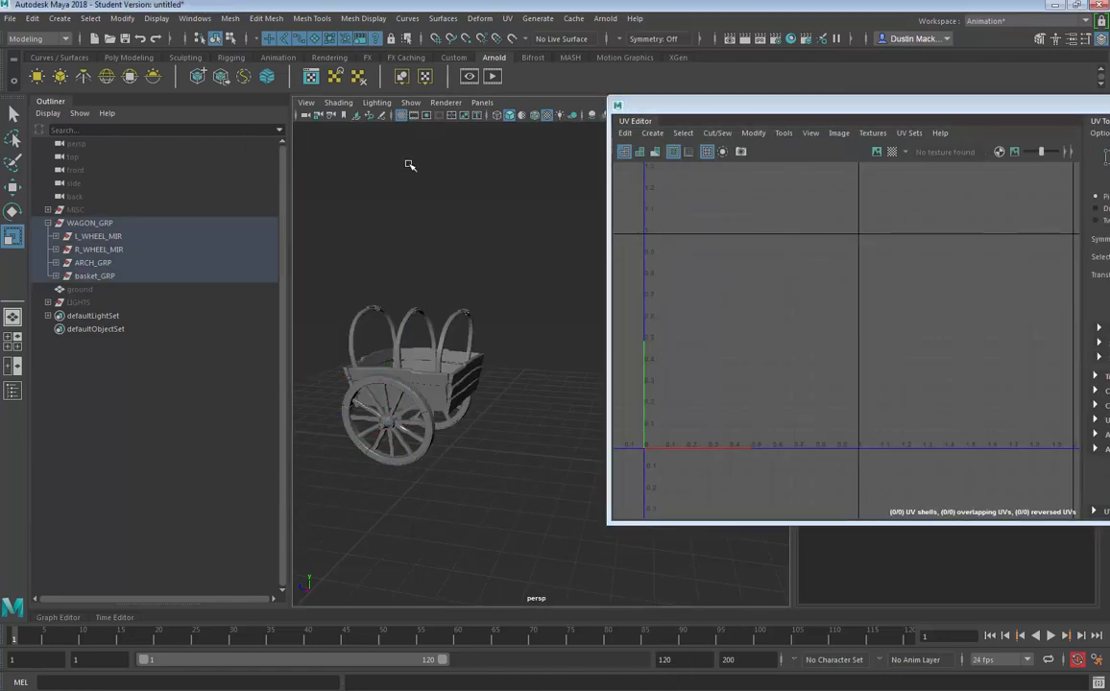
{"action": "left_click", "coordinate": [410, 102]}
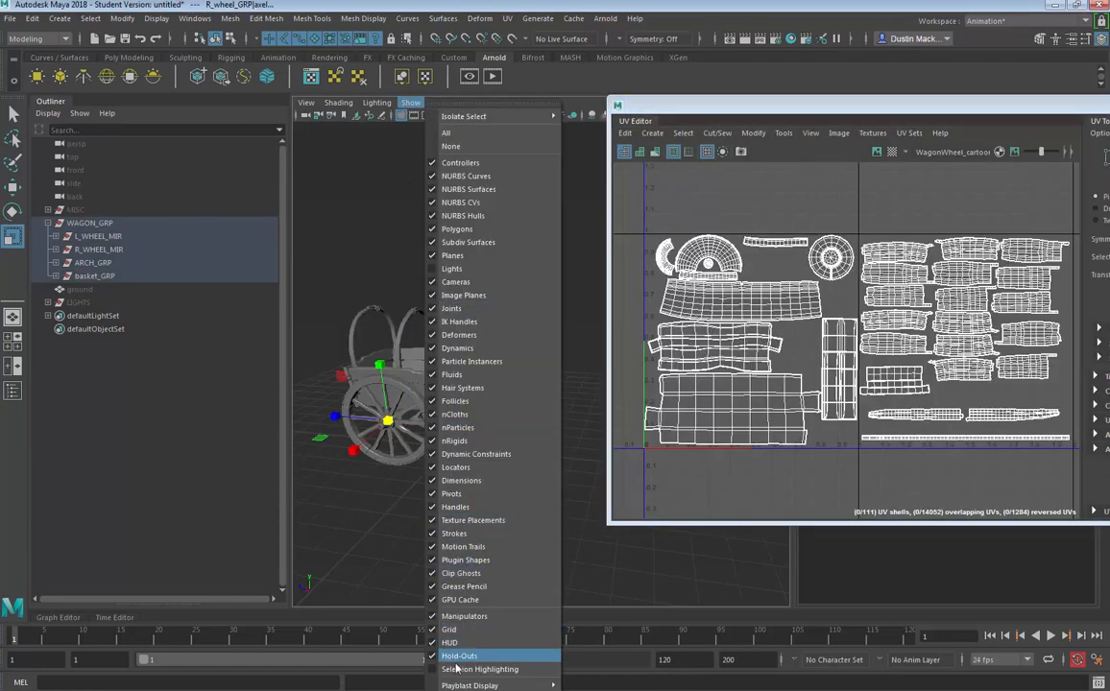
{"action": "left_click", "coordinate": [452, 603]}
{"action": "left_click", "coordinate": [550, 214]}
{"action": "left_click_drag", "start_coordinate": [550, 214], "coordinate": [305, 514]}
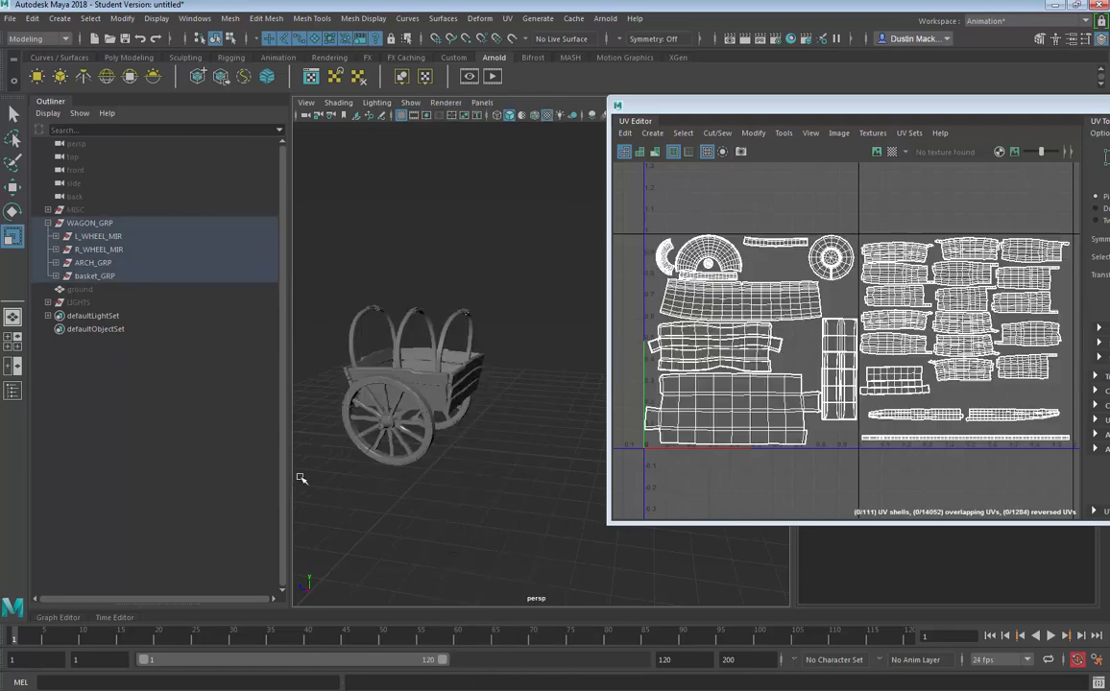
{"action": "left_click", "coordinate": [107, 223]}
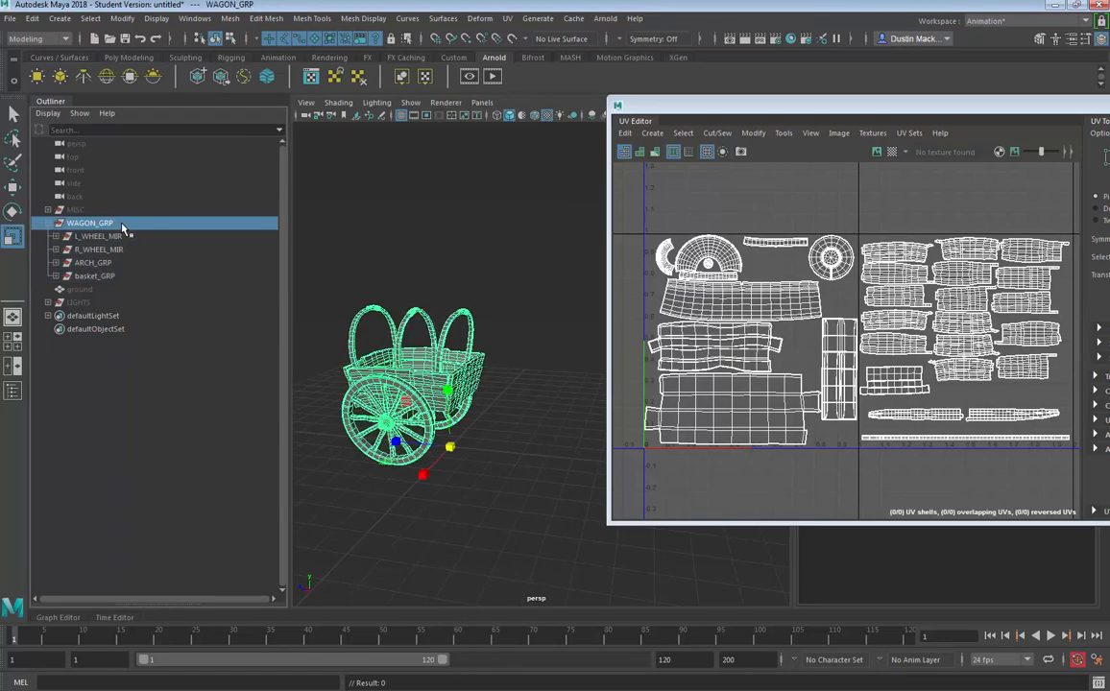
{"action": "left_click_drag", "start_coordinate": [581, 230], "coordinate": [227, 561]}
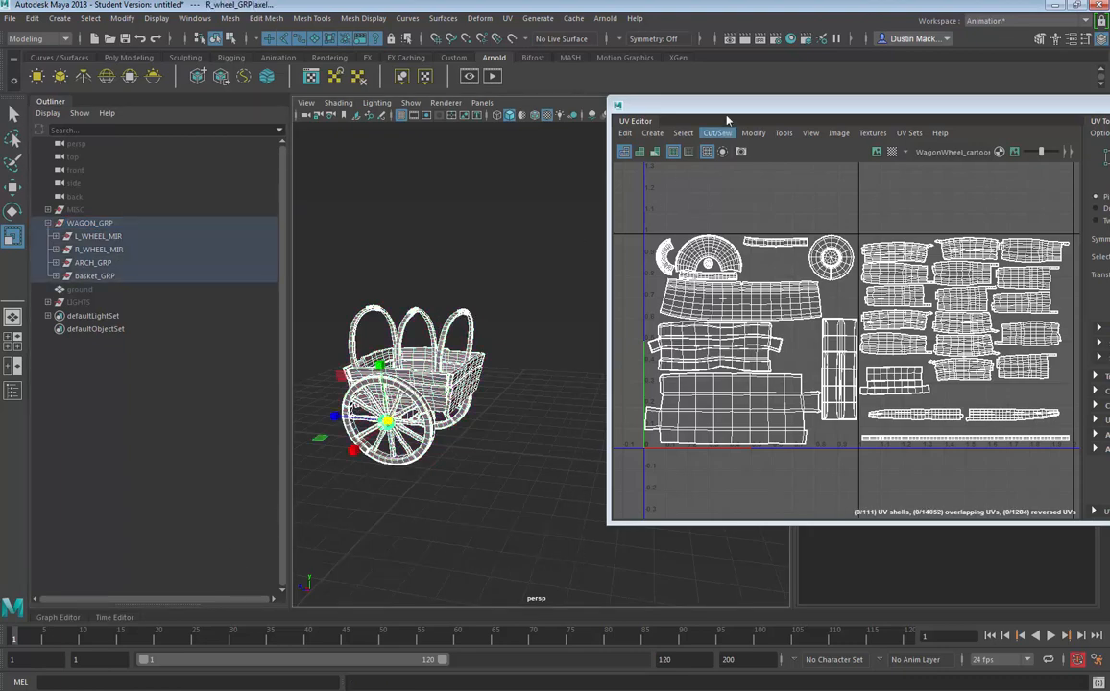
- Expand the wagon group in the Outliner to review the selected objects, then collapse it
{"action": "left_click_drag", "start_coordinate": [662, 105], "coordinate": [568, 105]}
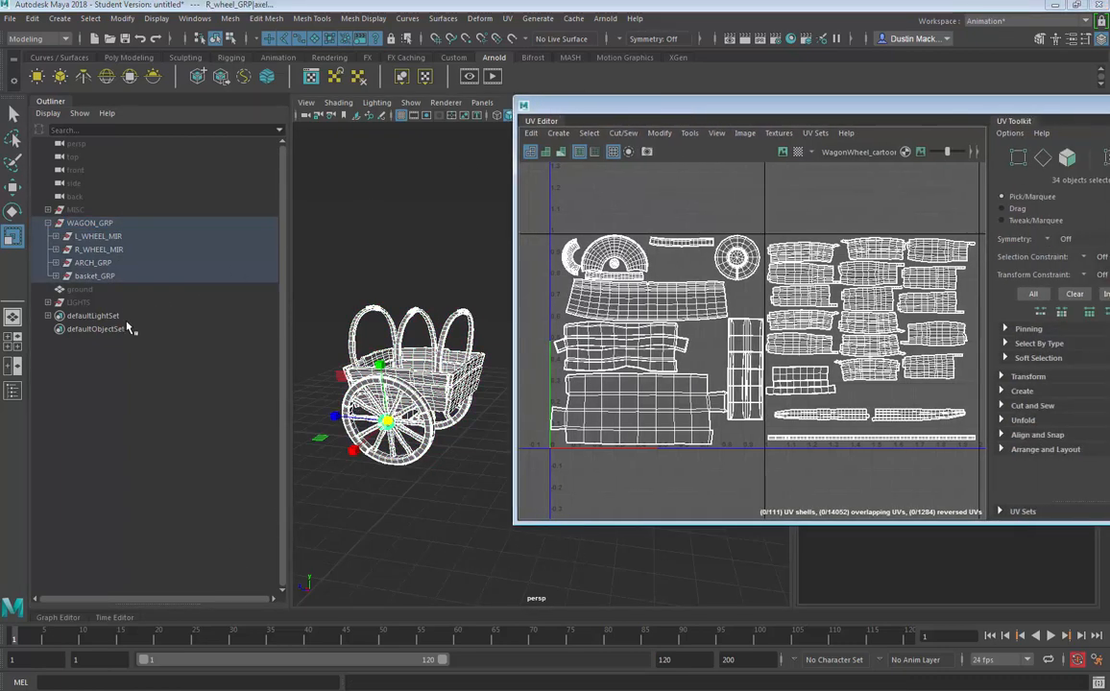
{"action": "key", "text": "f"}
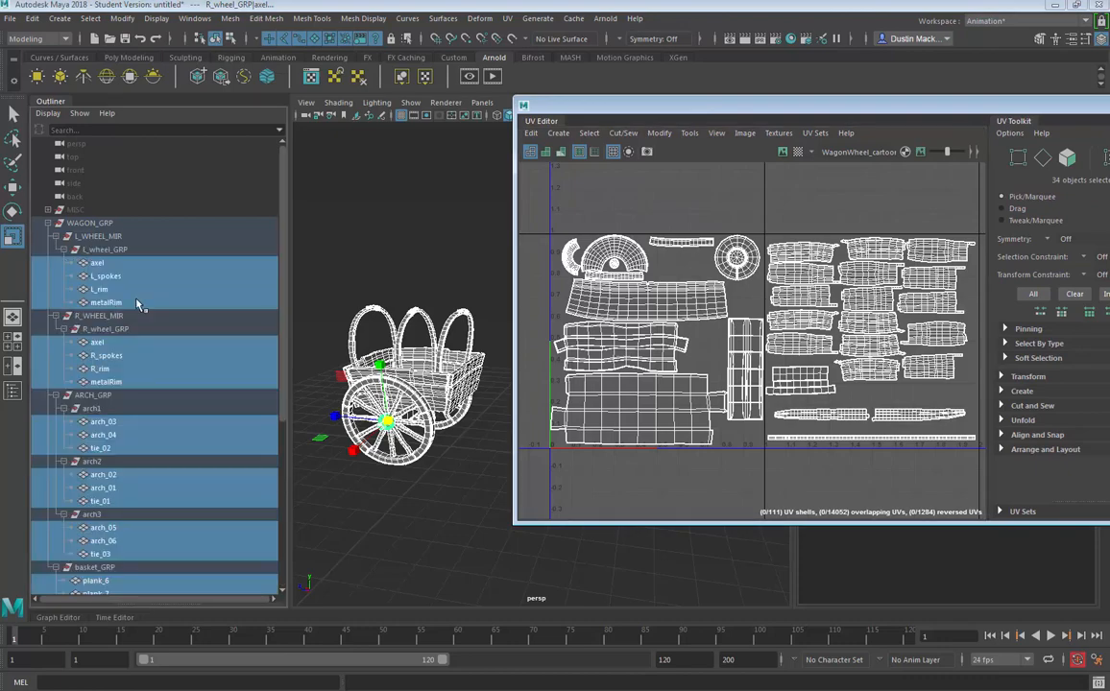
{"action": "left_click_drag", "start_coordinate": [285, 216], "coordinate": [268, 471]}
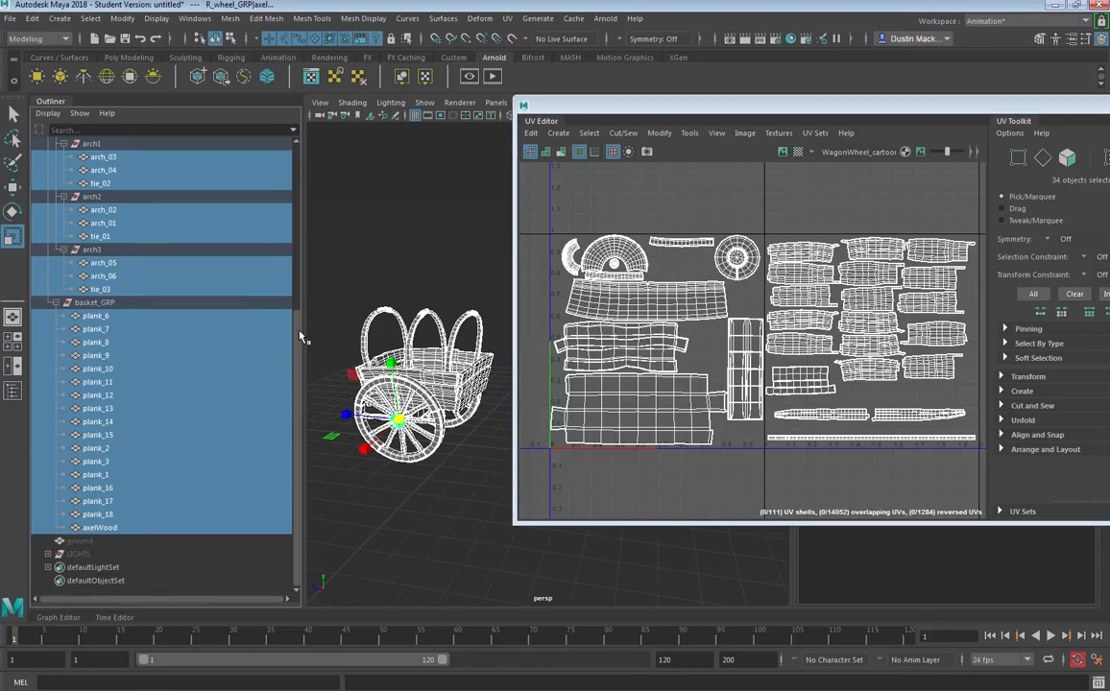
{"action": "left_click_drag", "start_coordinate": [299, 333], "coordinate": [305, 200]}
{"action": "left_click", "coordinate": [47, 171]}
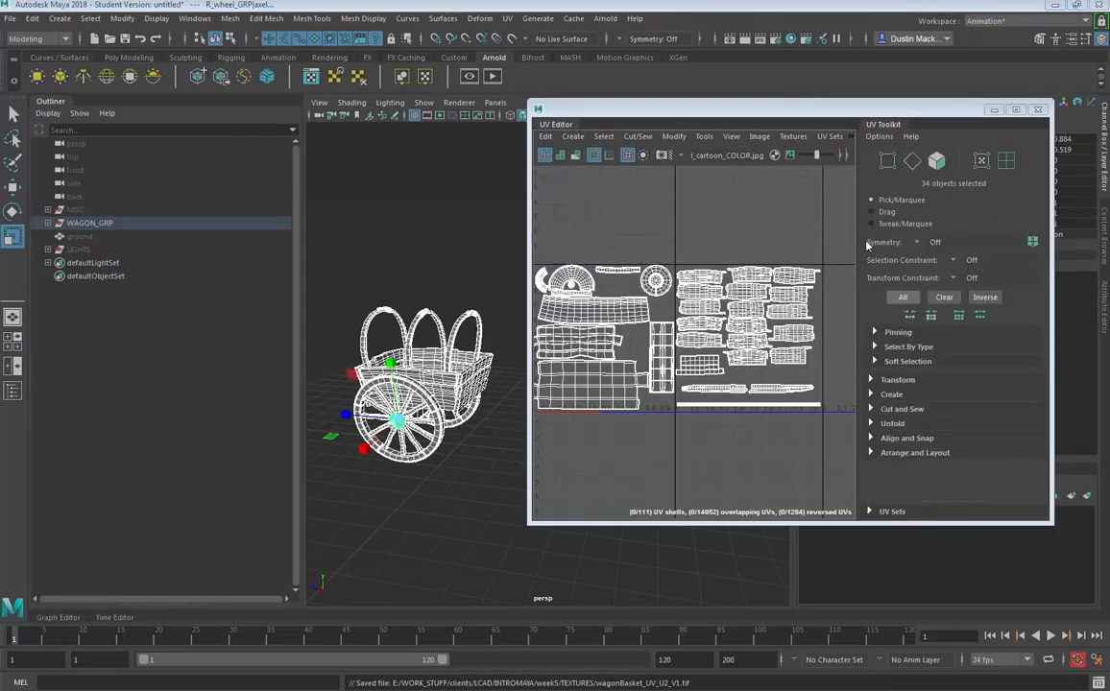
- Open the UV Snapshot options and set the snapshot file name to wagon_UV in the TEXTURES folder
{"action": "left_click_drag", "start_coordinate": [656, 107], "coordinate": [623, 104]}
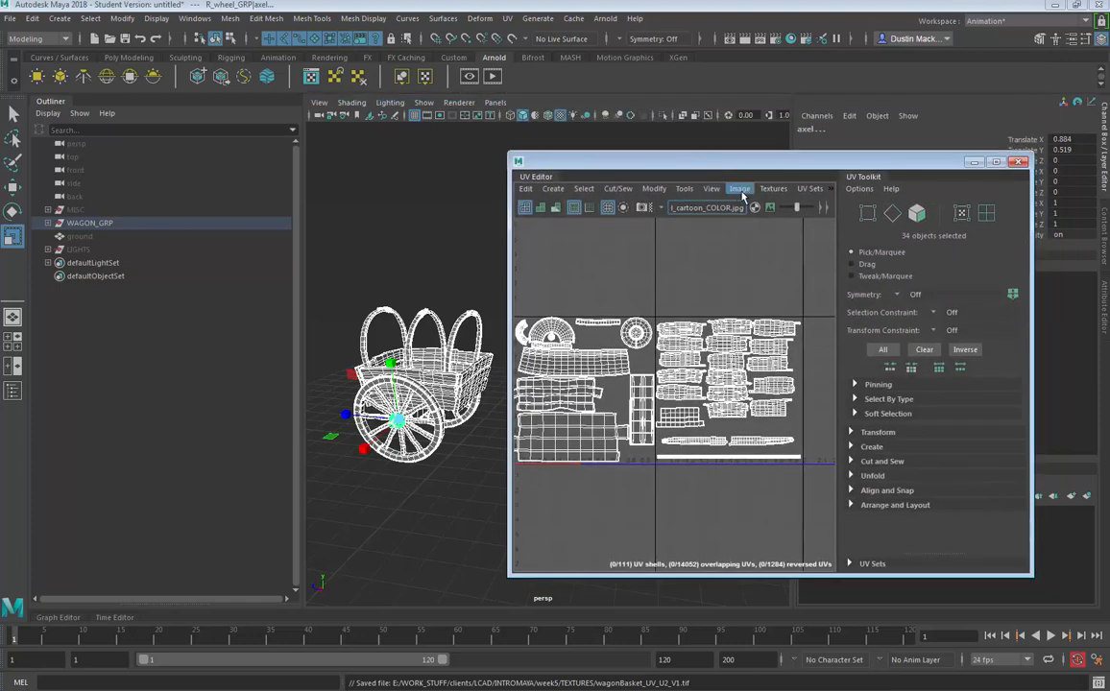
{"action": "left_click", "coordinate": [742, 189]}
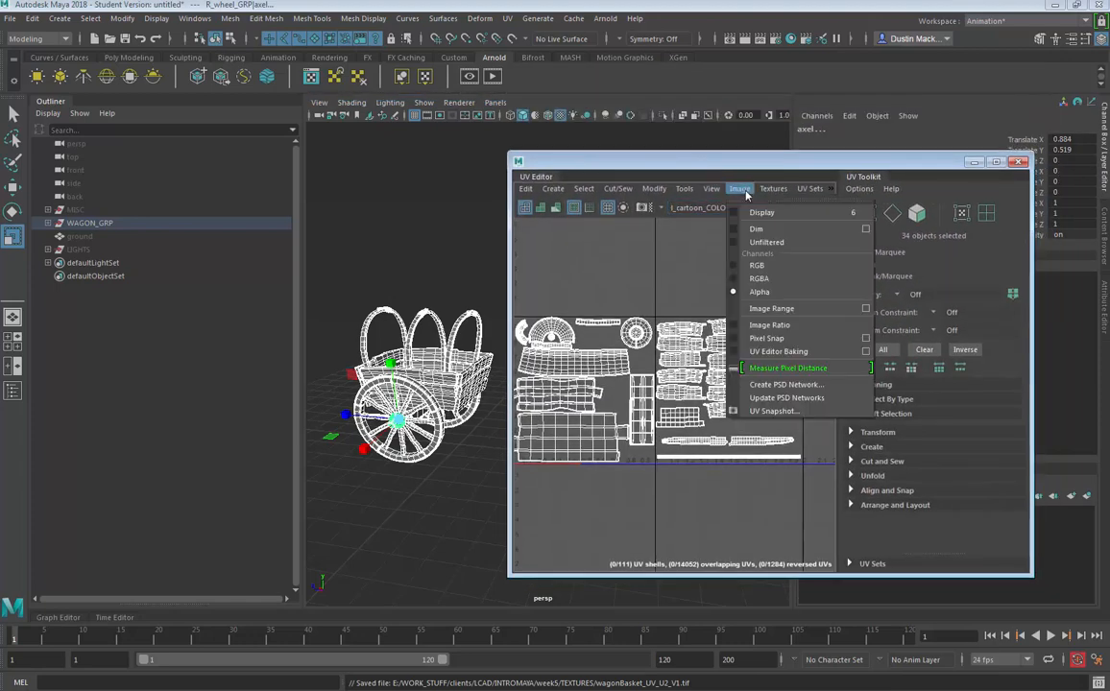
{"action": "left_click", "coordinate": [761, 413]}
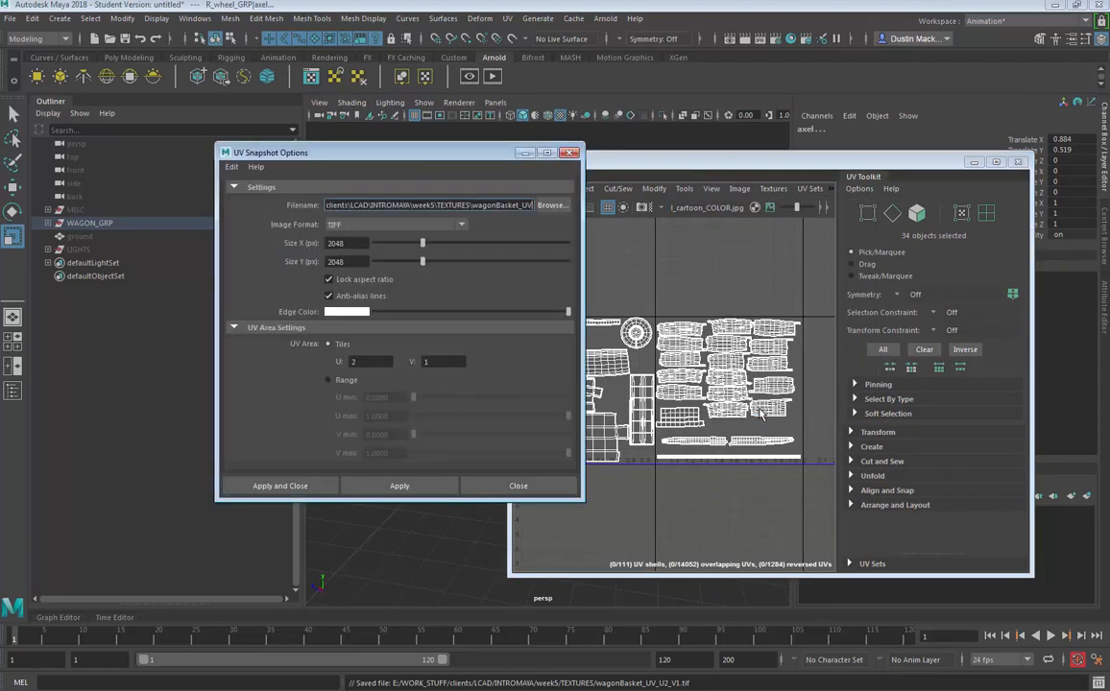
{"action": "left_click_drag", "start_coordinate": [508, 158], "coordinate": [641, 168]}
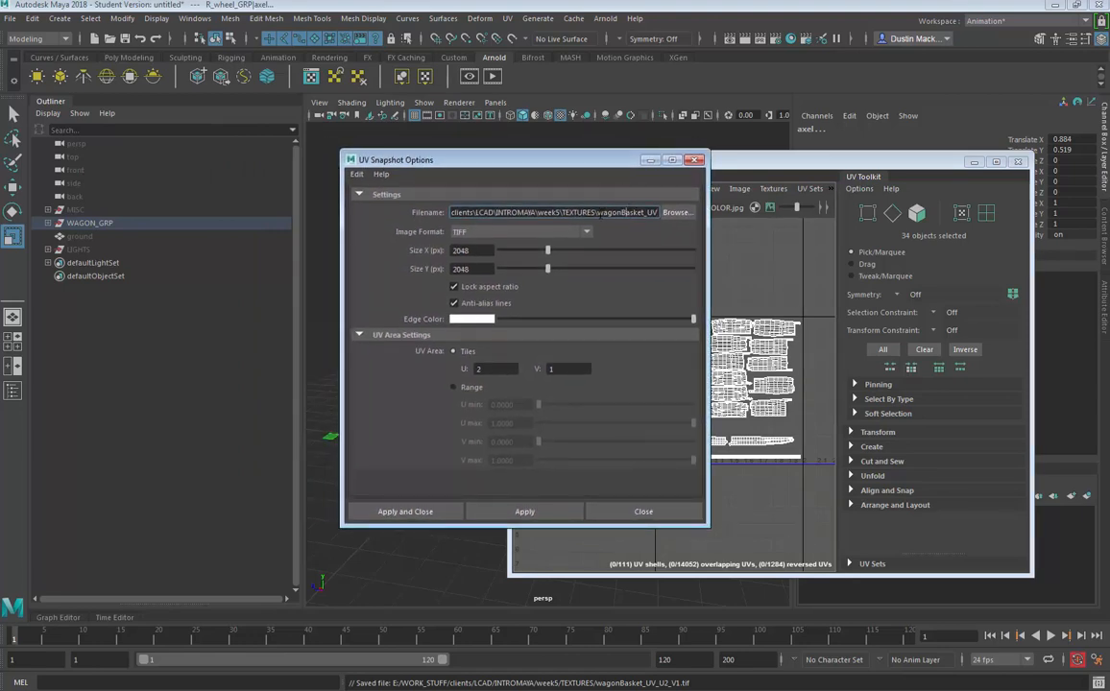
{"action": "left_click_drag", "start_coordinate": [595, 213], "coordinate": [683, 217]}
{"action": "left_click", "coordinate": [605, 214]}
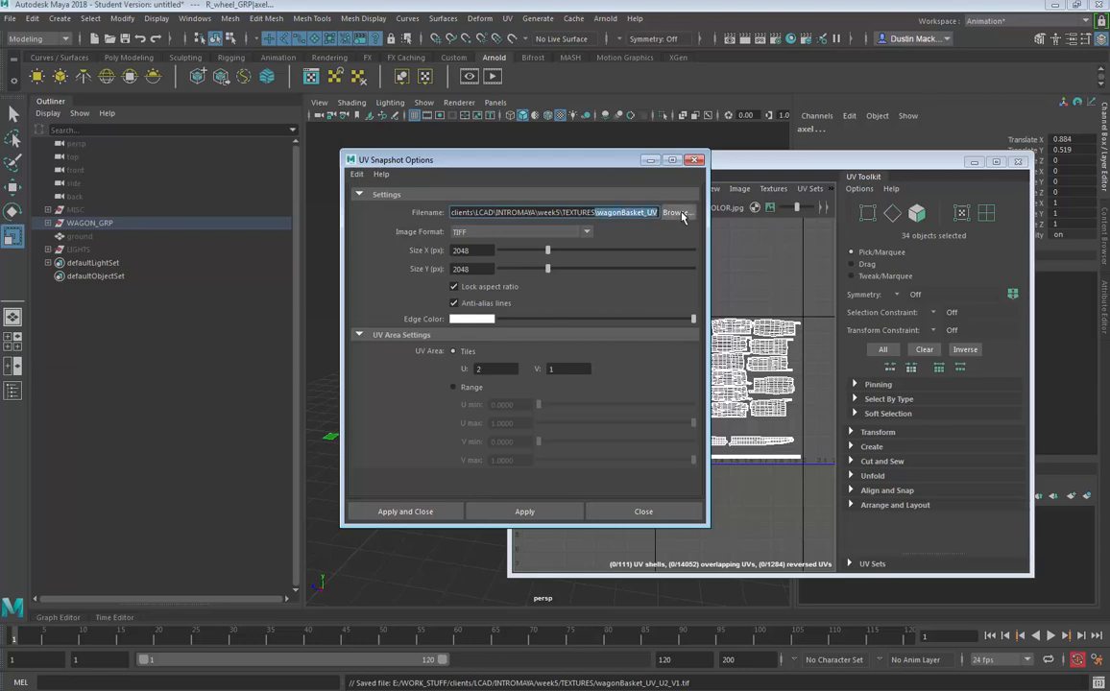
{"action": "left_click", "coordinate": [680, 213]}
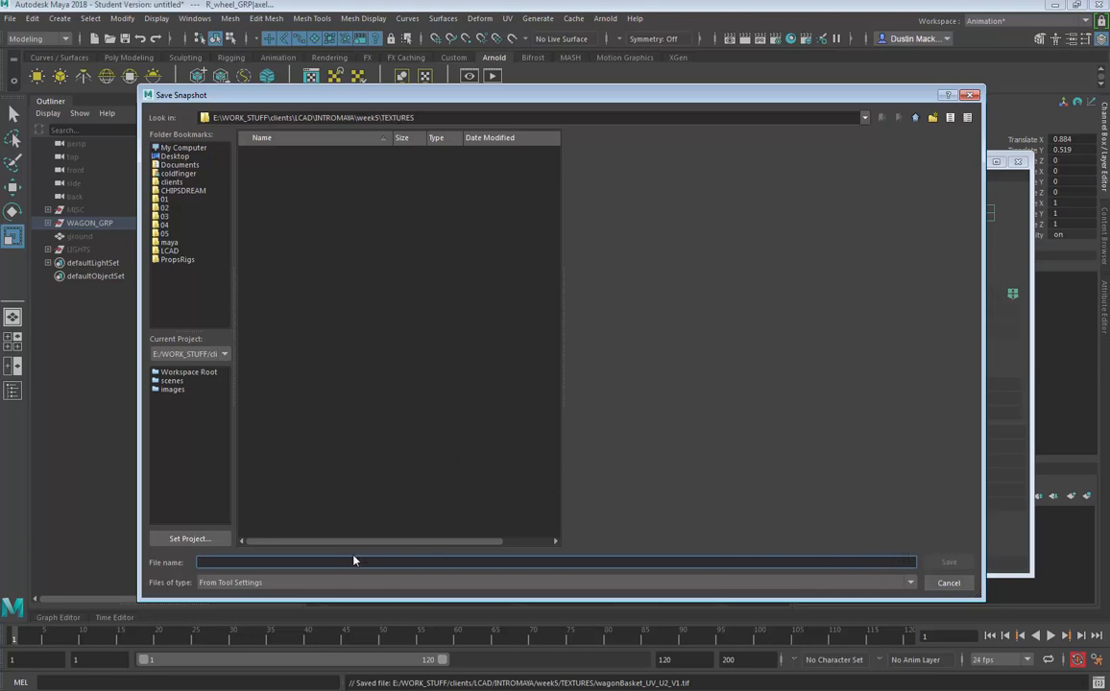
{"action": "type", "text": "wagon_UV"}
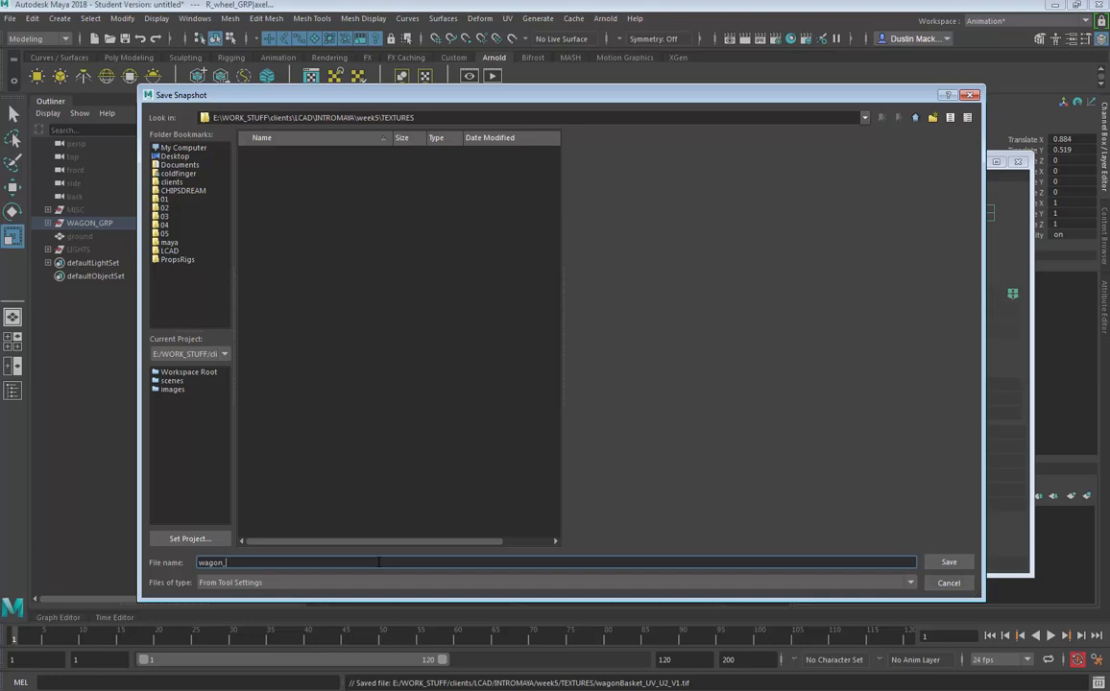
{"action": "left_click", "coordinate": [946, 564]}
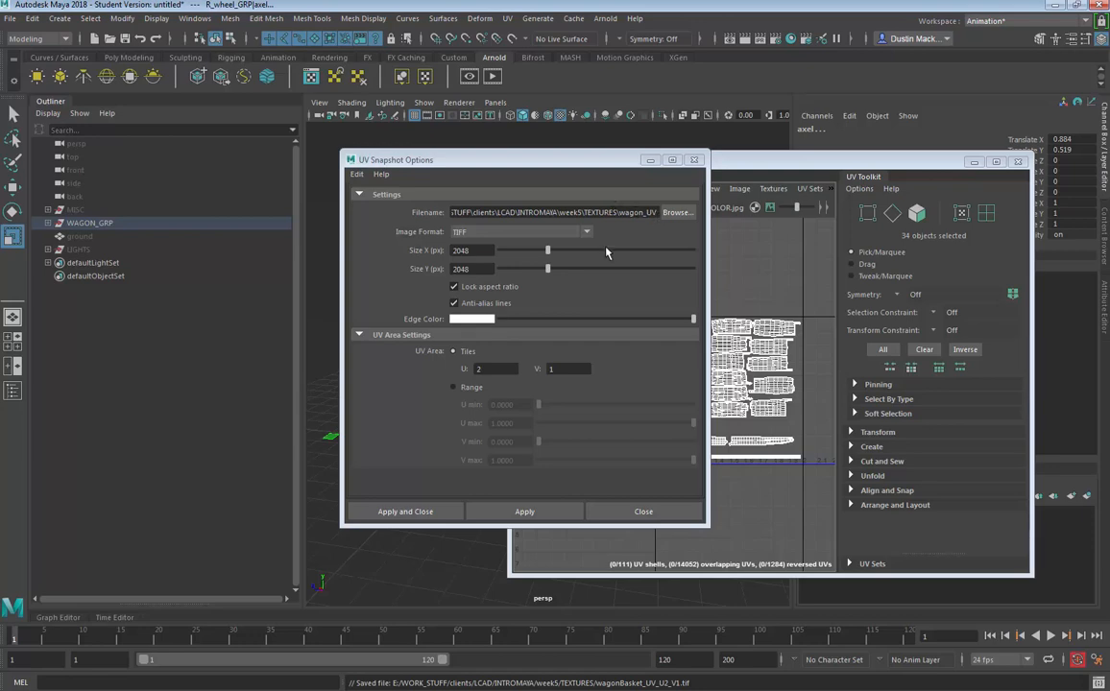
- Choose TIFF as the snapshot image format at 2048 by 2048 pixels
{"action": "left_click", "coordinate": [471, 234]}
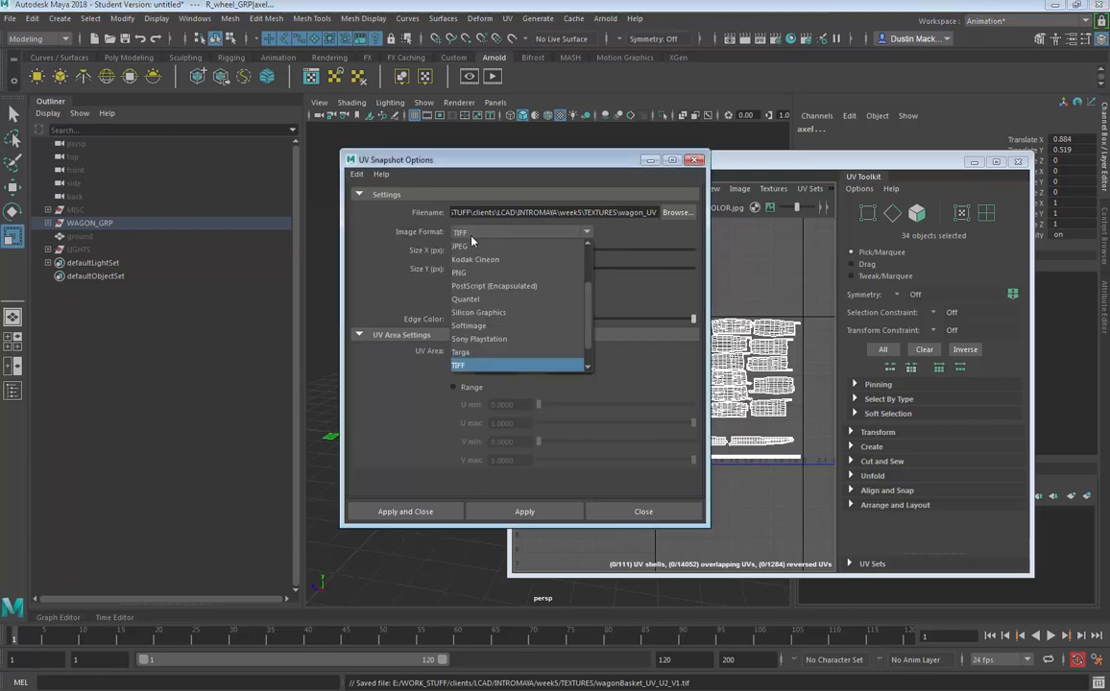
{"action": "left_click", "coordinate": [485, 365]}
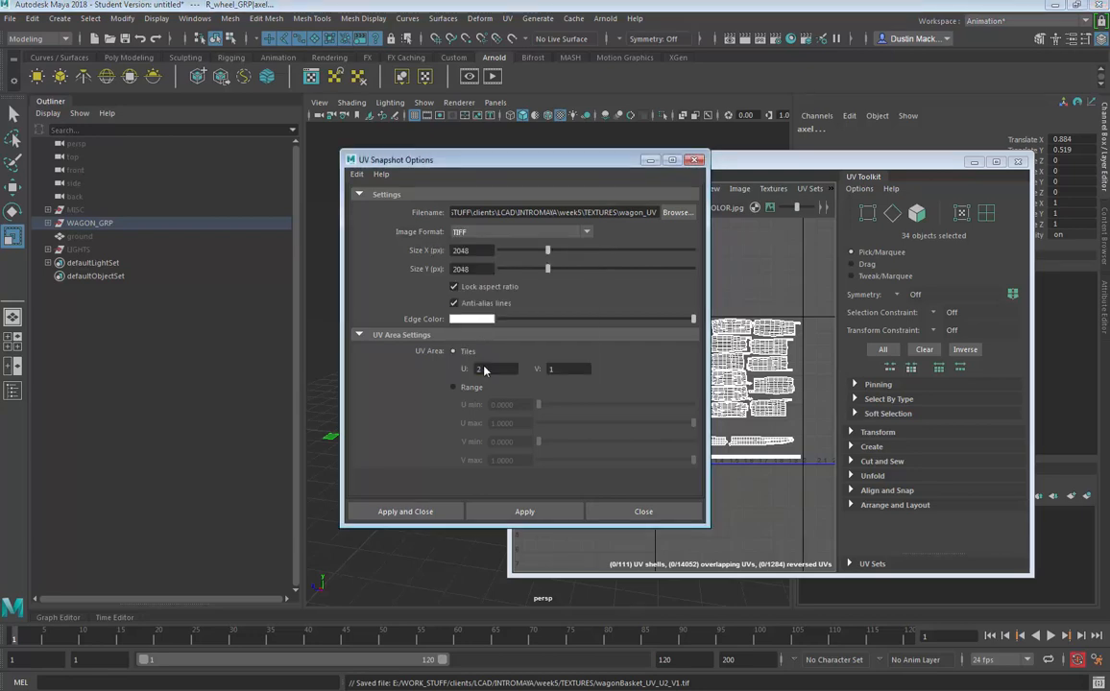
{"action": "double_click", "coordinate": [455, 251]}
{"action": "key", "text": "Tab"}
- Reselect the wagon in the viewport while keeping the UV Snapshot options open
{"action": "left_click", "coordinate": [509, 136]}
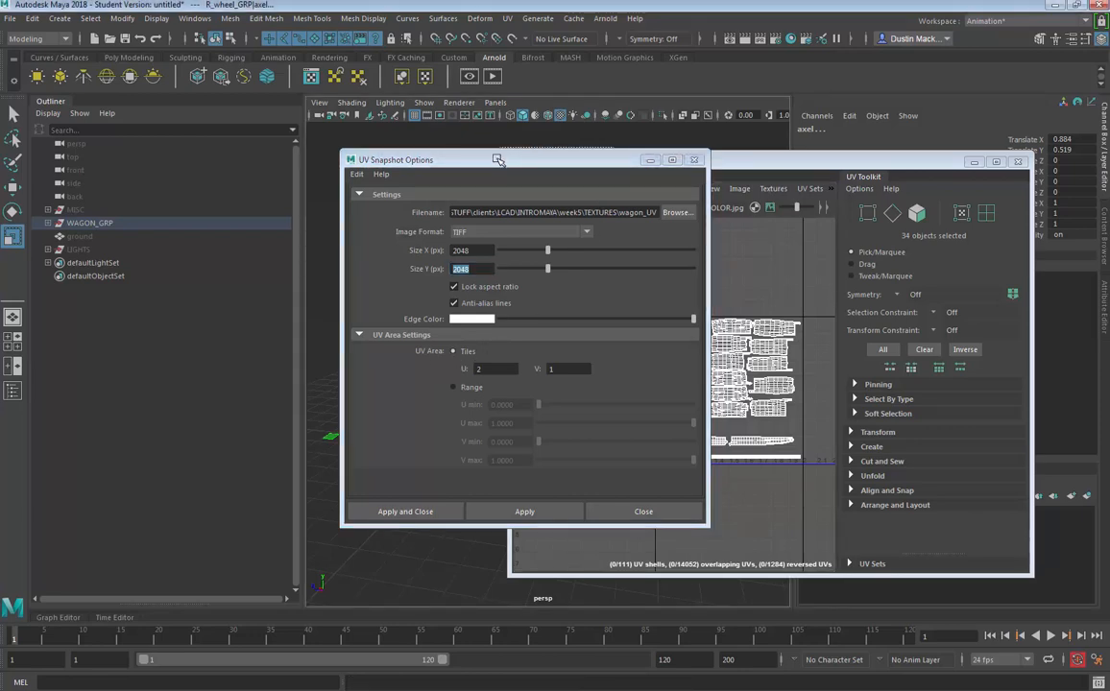
{"action": "left_click_drag", "start_coordinate": [532, 159], "coordinate": [737, 181]}
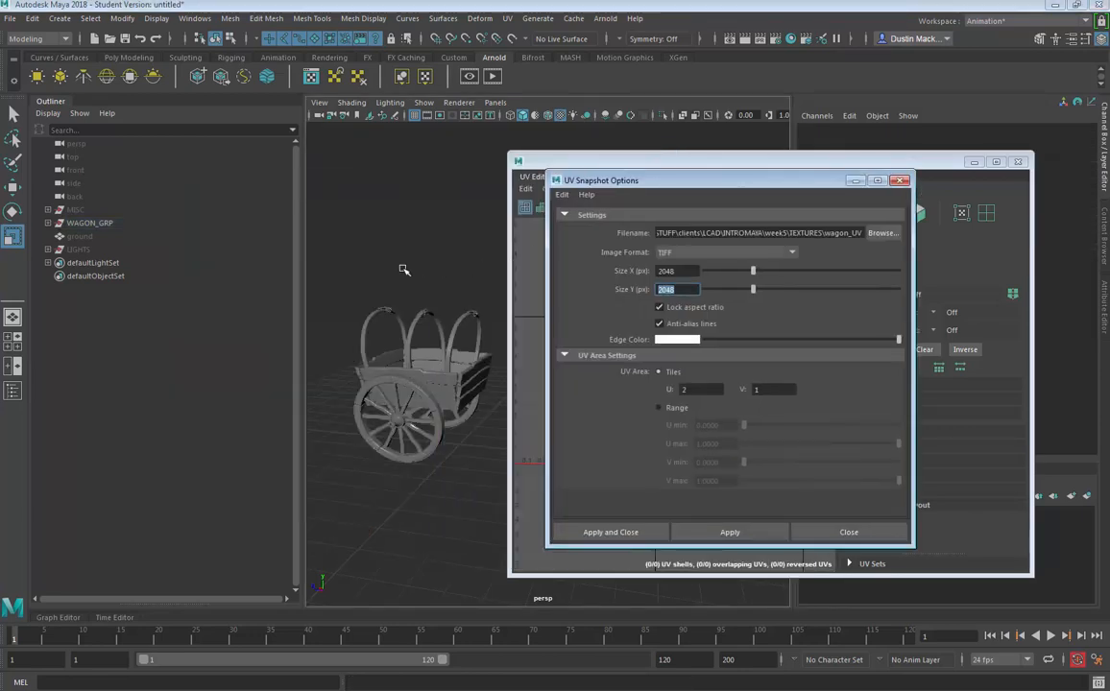
{"action": "left_click", "coordinate": [377, 372]}
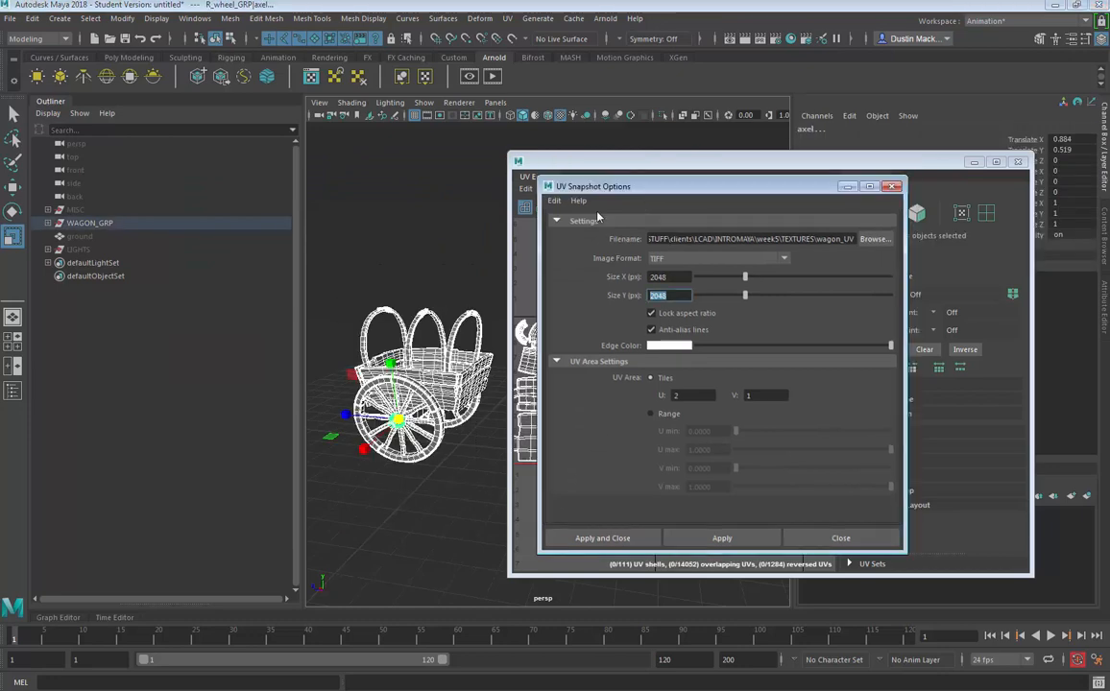
{"action": "left_click_drag", "start_coordinate": [729, 181], "coordinate": [334, 208]}
{"action": "scroll", "coordinate": [623, 322], "scroll_direction": "up", "scroll_amount": 2}
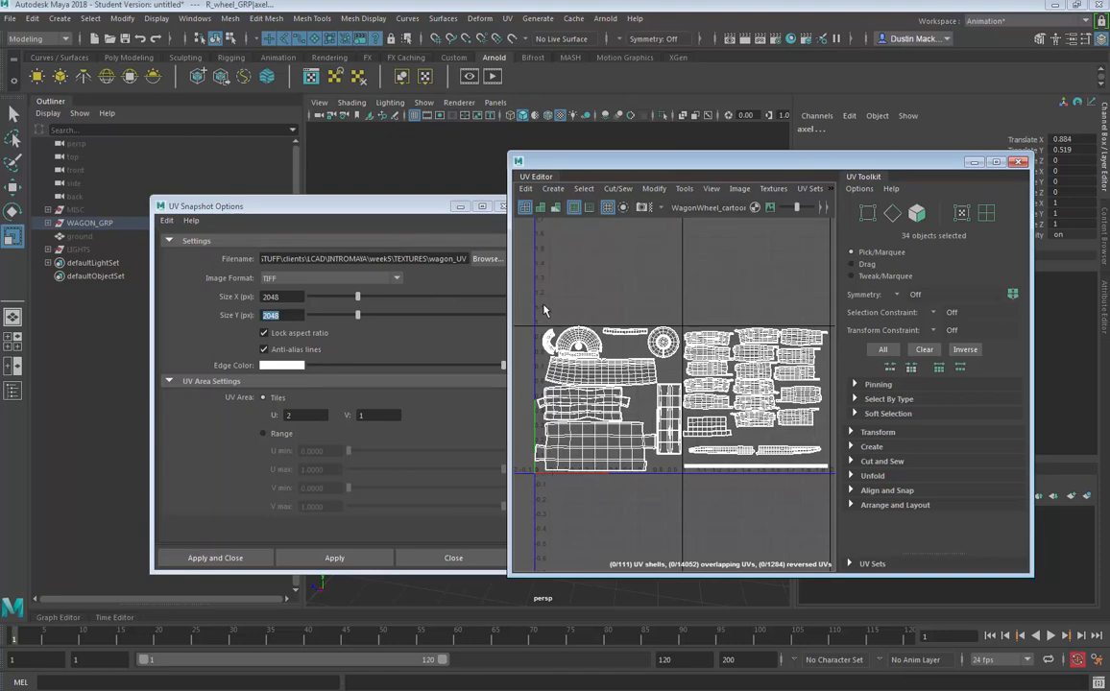
- Apply the UV snapshot for UV tile U 2, V 1
{"action": "double_click", "coordinate": [313, 416]}
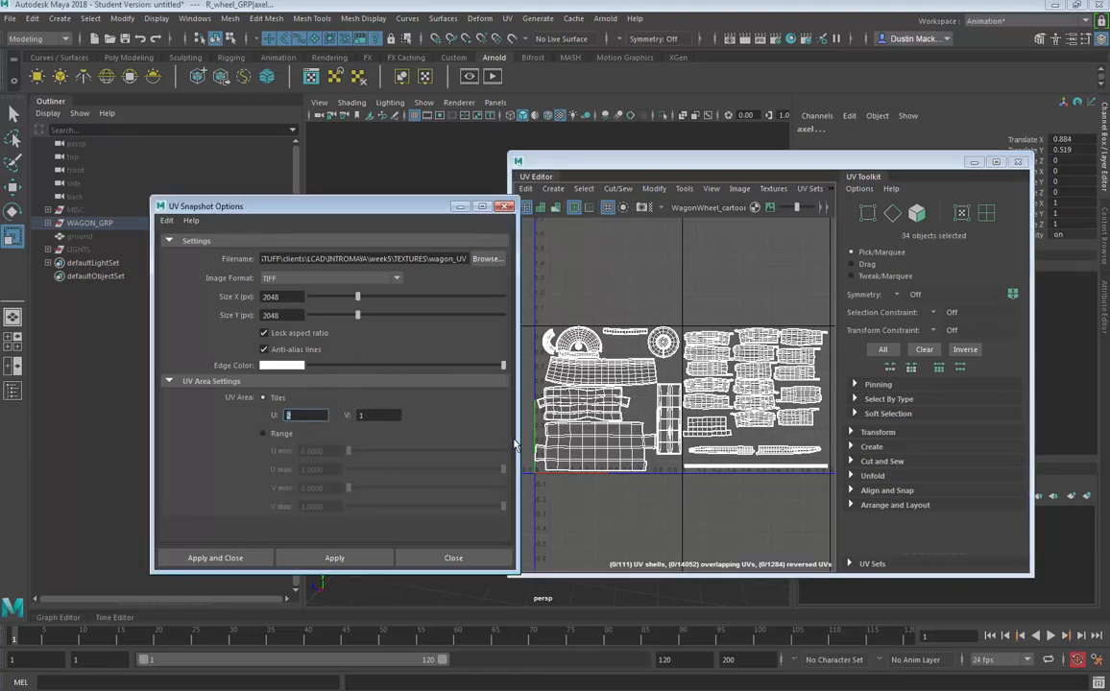
{"action": "key", "text": "Tab"}
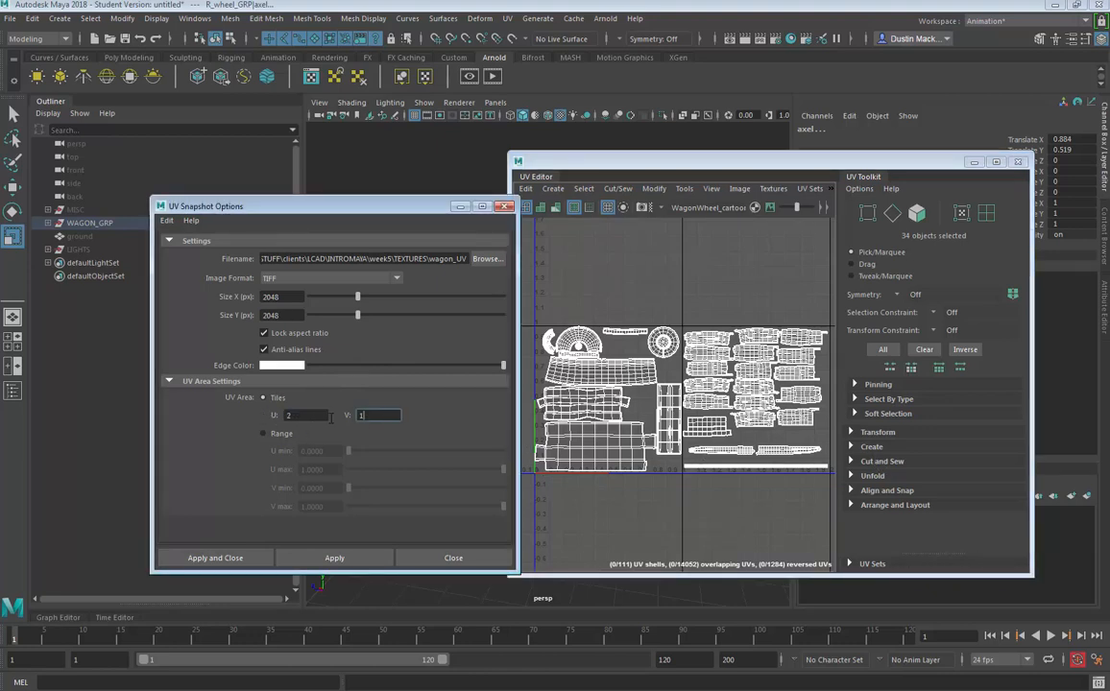
{"action": "left_click", "coordinate": [333, 557]}
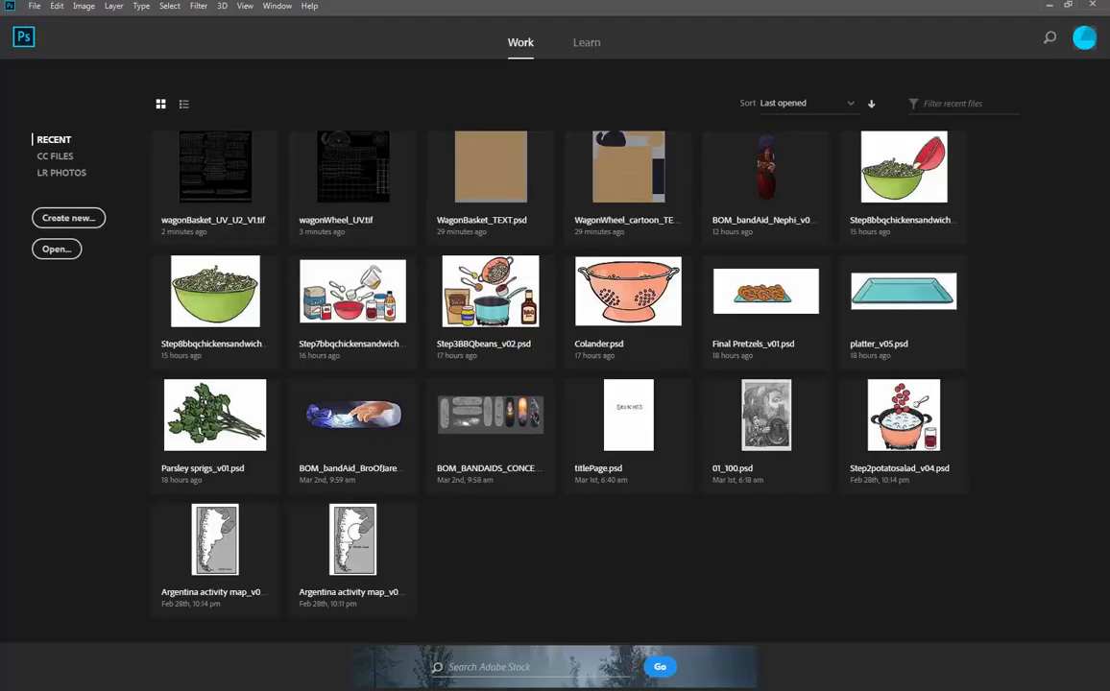
- Open both wagon_UV_U1_V1.tif and wagon_UV_U2_V1.tif from the TEXTURES folder together
{"action": "left_click", "coordinate": [34, 6]}
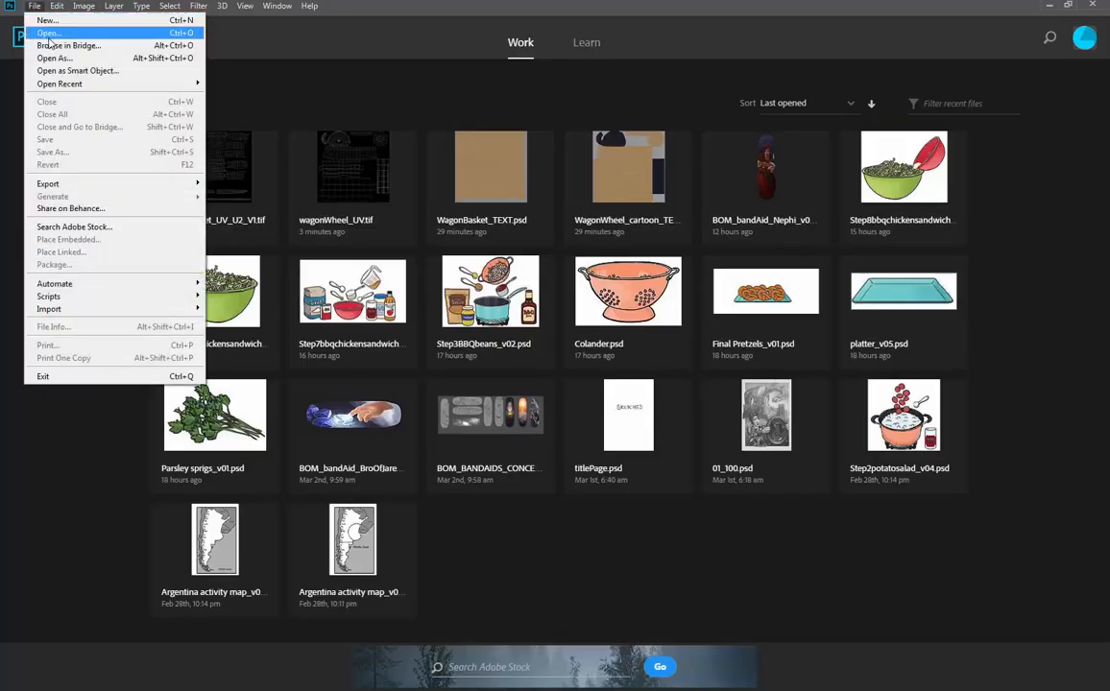
{"action": "left_click", "coordinate": [115, 31]}
{"action": "left_click", "coordinate": [310, 163]}
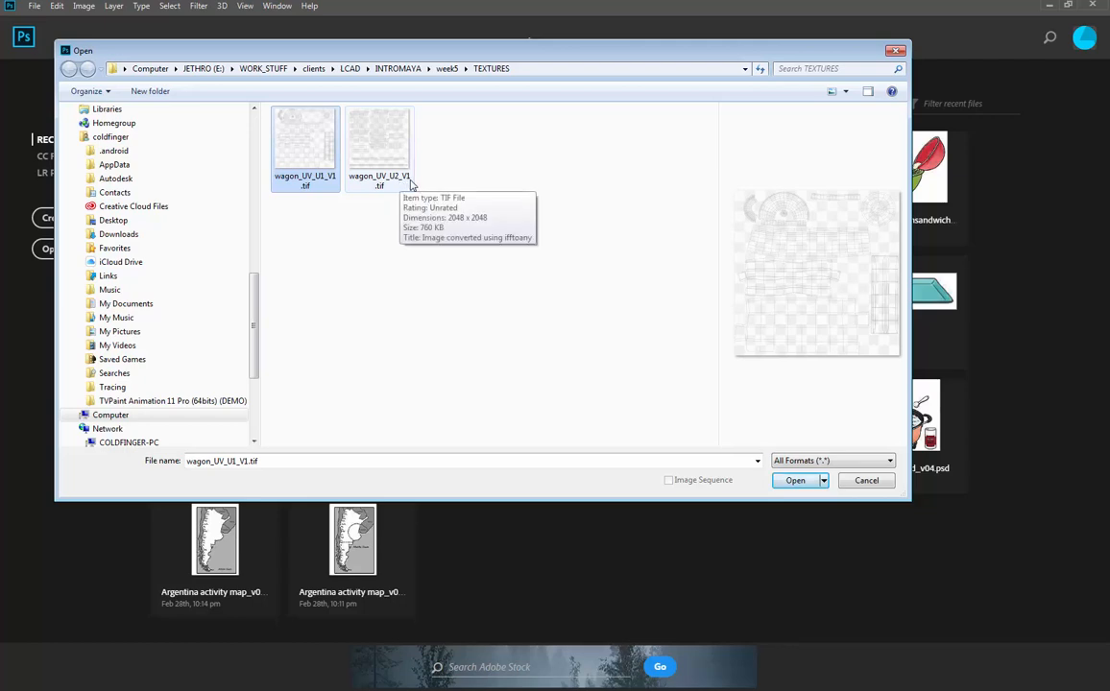
{"action": "left_click", "coordinate": [365, 164]}
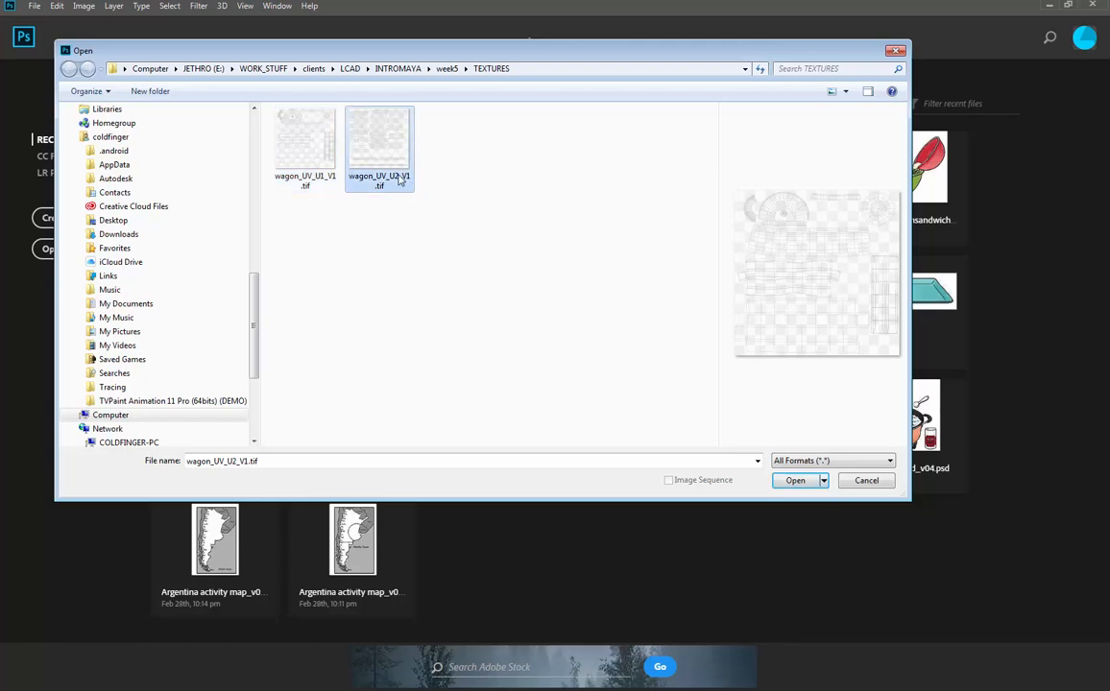
{"action": "left_click", "coordinate": [301, 163]}
{"action": "left_click", "coordinate": [373, 153], "text": "ctrl"}
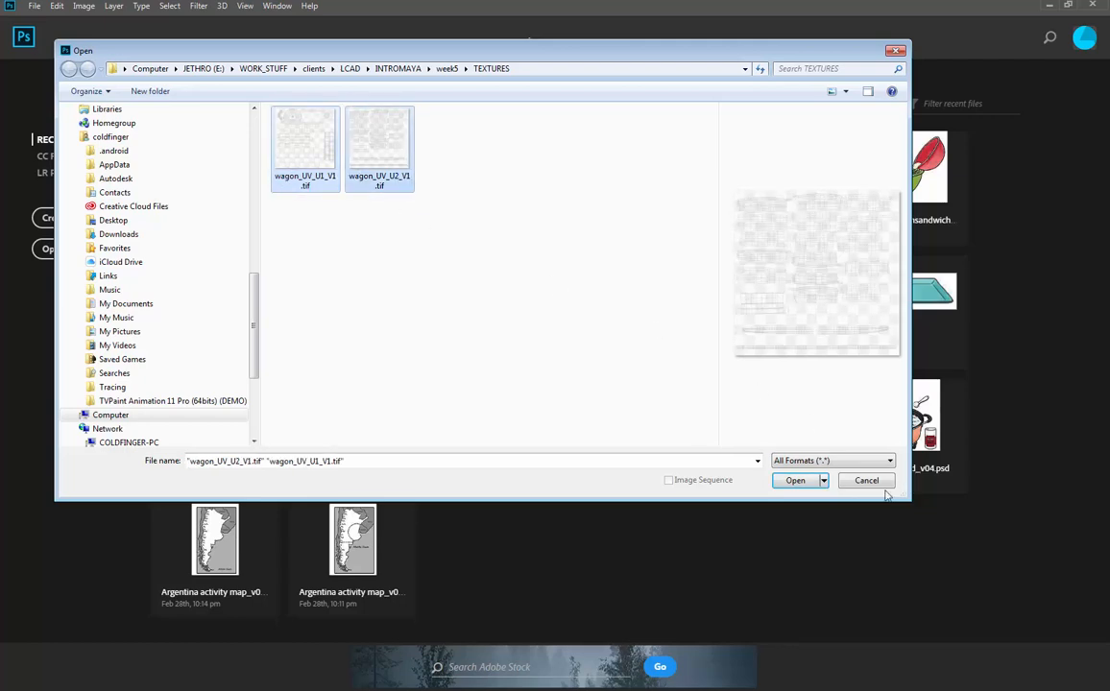
{"action": "left_click", "coordinate": [815, 481]}
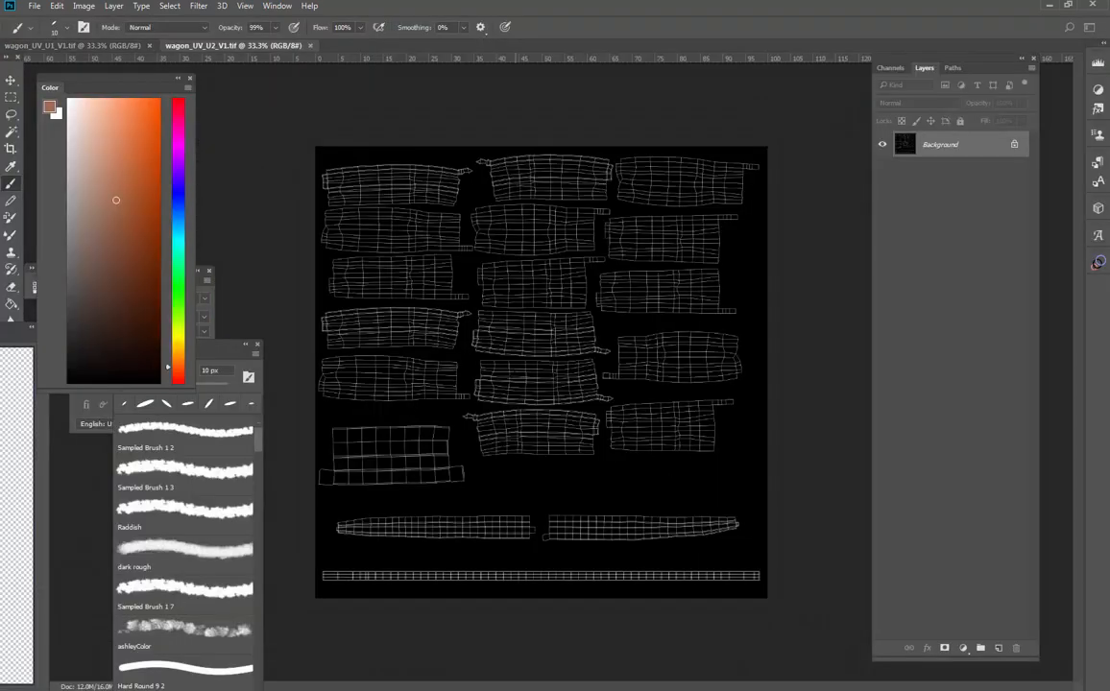
- Compare the two UV snapshot documents and inspect the Alpha 1 channel of the U1 V1 snapshot
{"action": "left_click", "coordinate": [111, 44]}
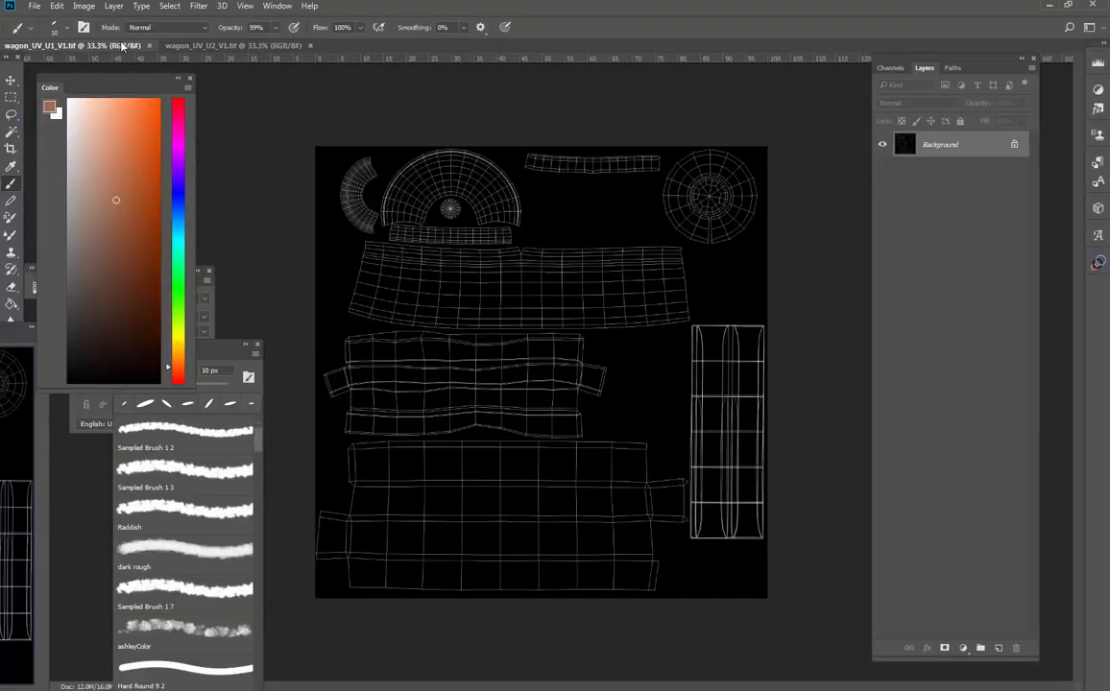
{"action": "left_click", "coordinate": [228, 45]}
{"action": "left_click", "coordinate": [74, 48]}
{"action": "left_click_drag", "start_coordinate": [897, 71], "coordinate": [878, 86]}
{"action": "left_click", "coordinate": [878, 86]}
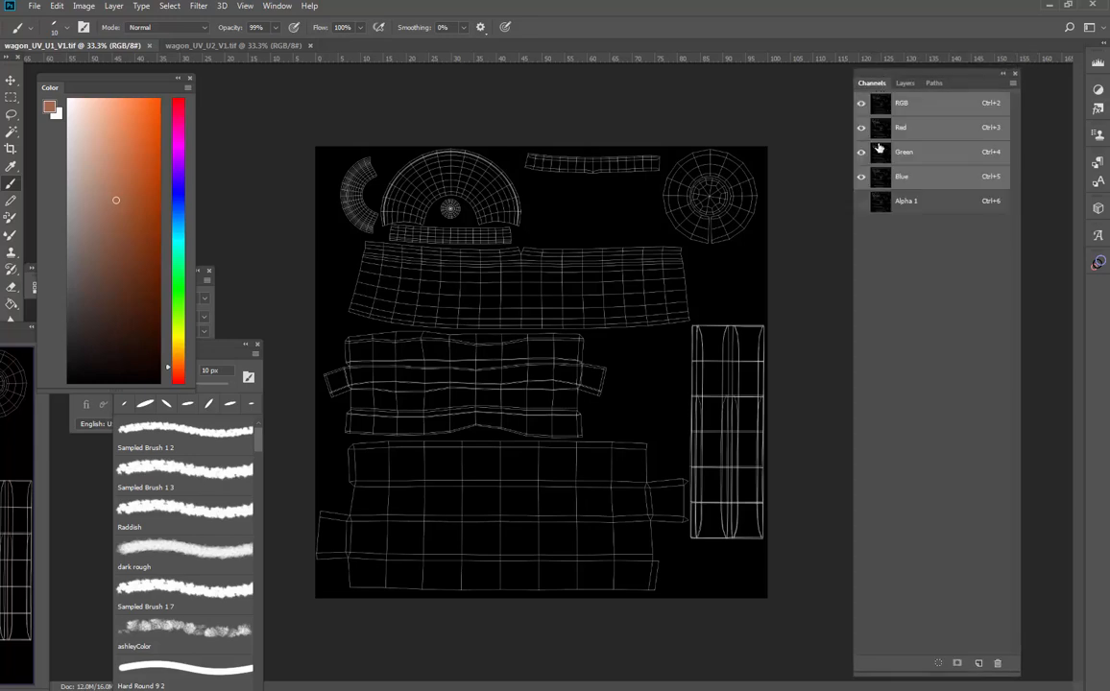
{"action": "left_click", "coordinate": [862, 203]}
{"action": "left_click", "coordinate": [862, 204]}
{"action": "left_click", "coordinate": [861, 204]}
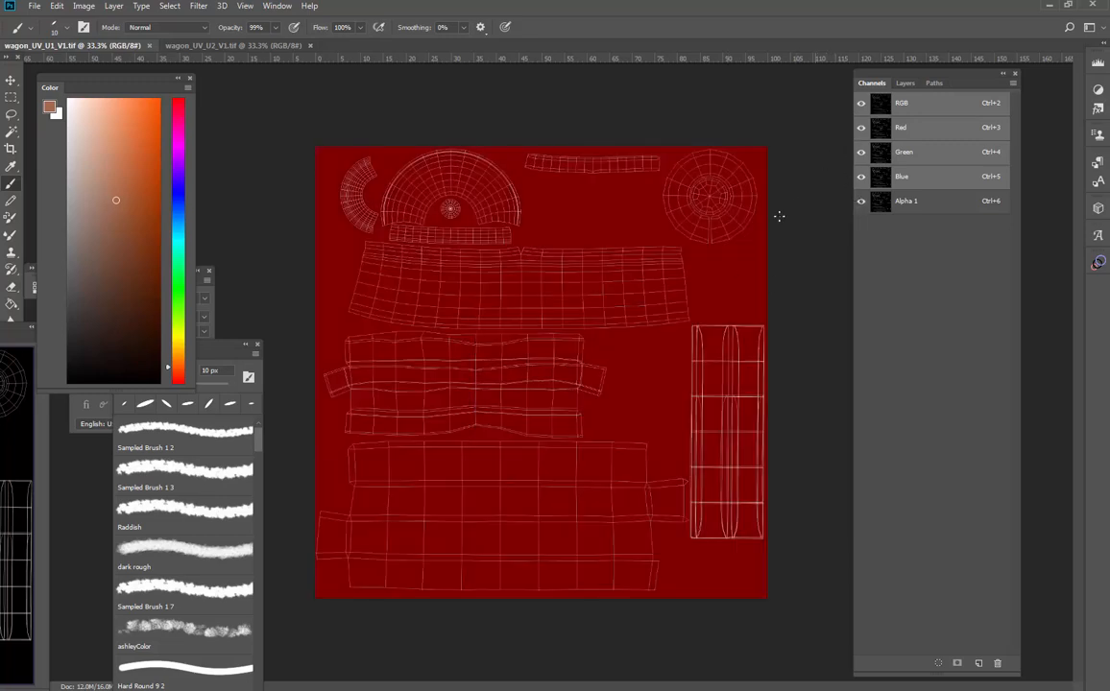
{"action": "left_click", "coordinate": [864, 207]}
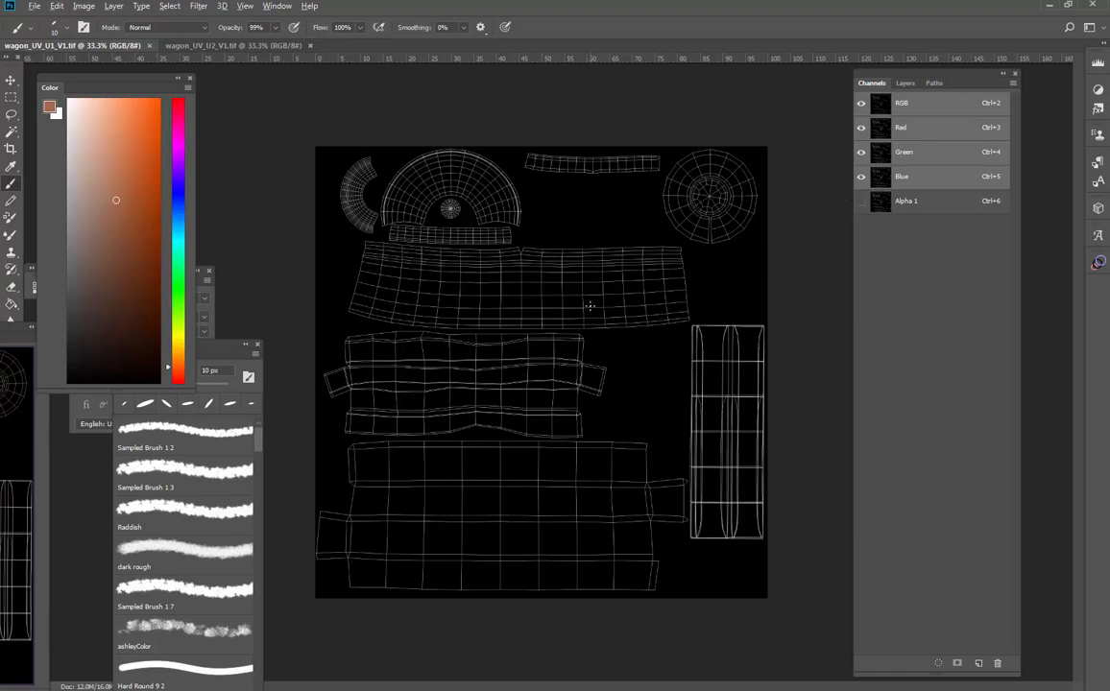
{"action": "scroll", "coordinate": [589, 306], "scroll_direction": "up", "scroll_amount": 8}
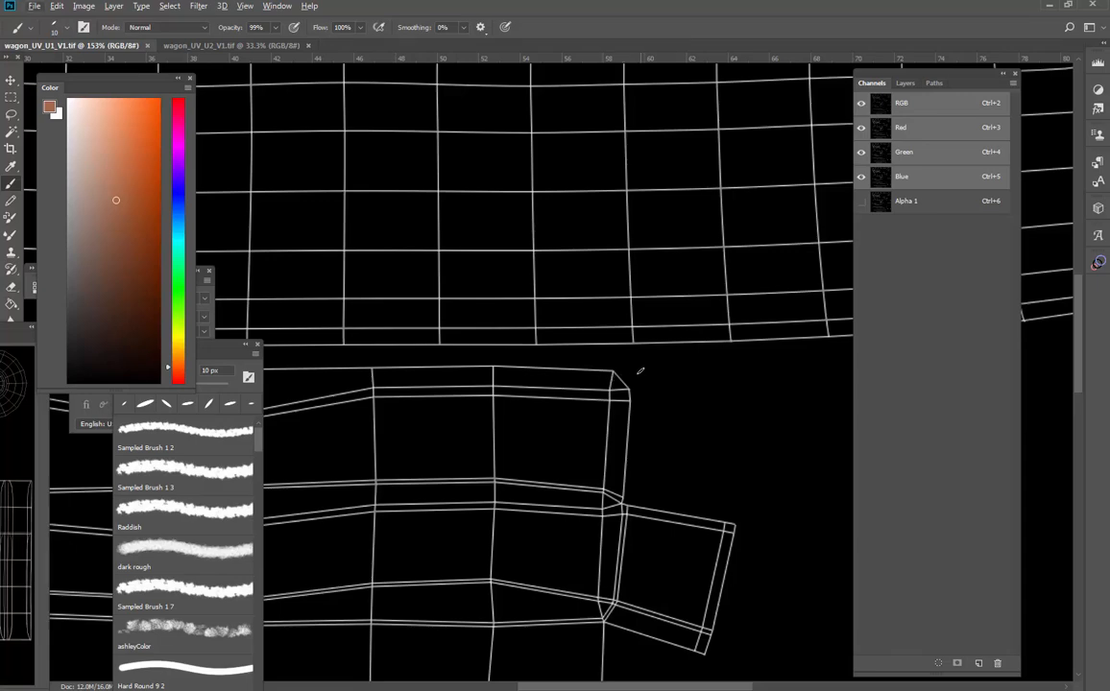
{"action": "scroll", "coordinate": [647, 362], "scroll_direction": "down", "scroll_amount": 10}
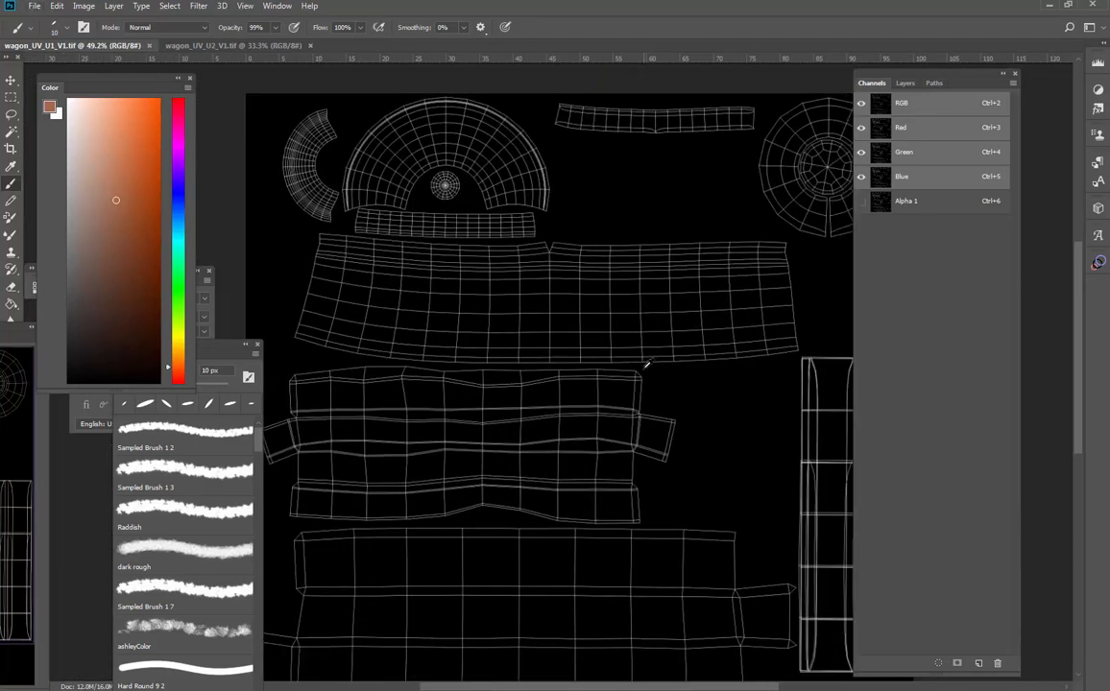
- Load the Alpha 1 channel as a selection of the UV lines and return to the RGB composite
{"action": "left_click", "coordinate": [920, 207]}
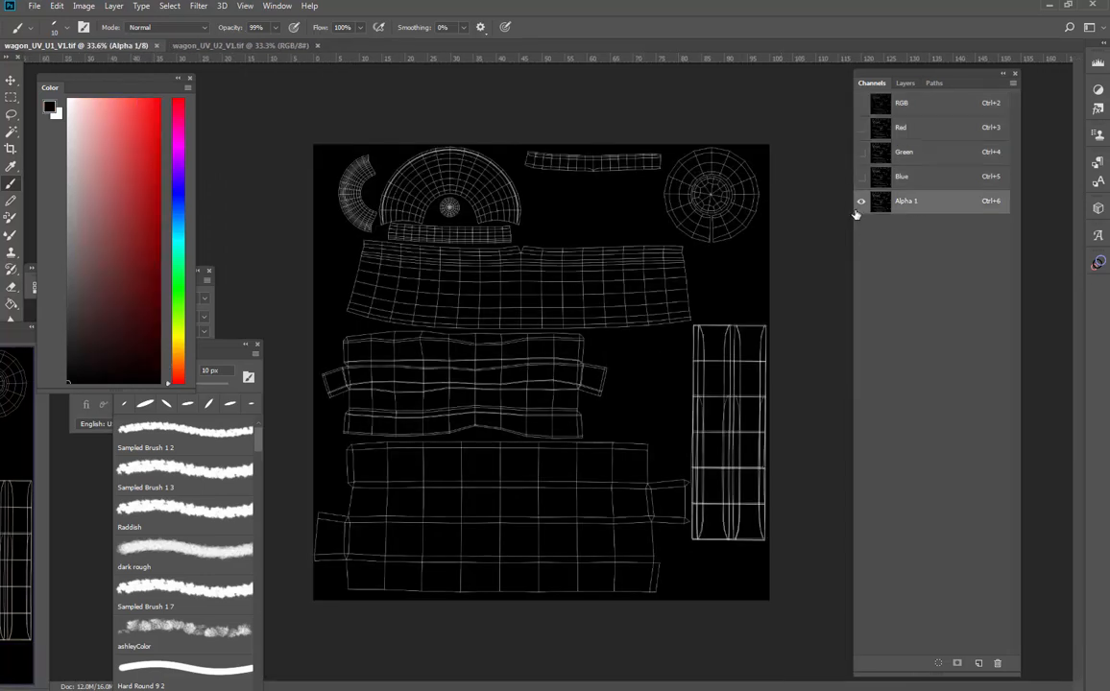
{"action": "left_click", "coordinate": [917, 114]}
{"action": "left_click", "coordinate": [902, 206]}
{"action": "left_click", "coordinate": [886, 209], "text": "ctrl"}
{"action": "scroll", "coordinate": [585, 249], "scroll_direction": "up", "scroll_amount": 3}
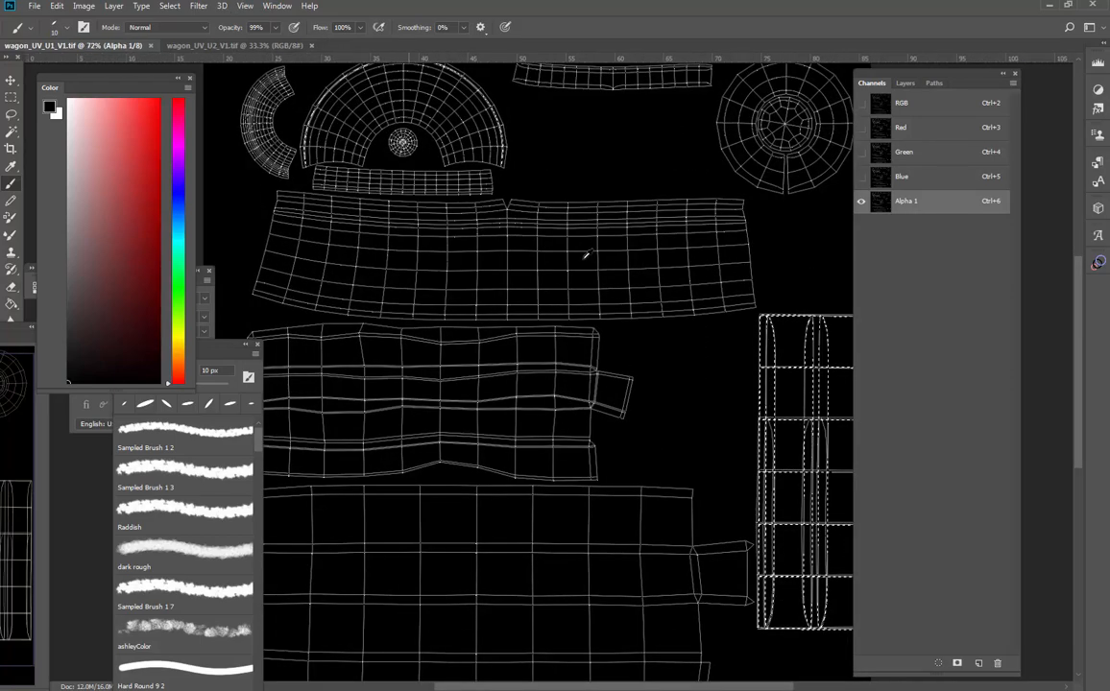
{"action": "scroll", "coordinate": [586, 254], "scroll_direction": "up", "scroll_amount": 5}
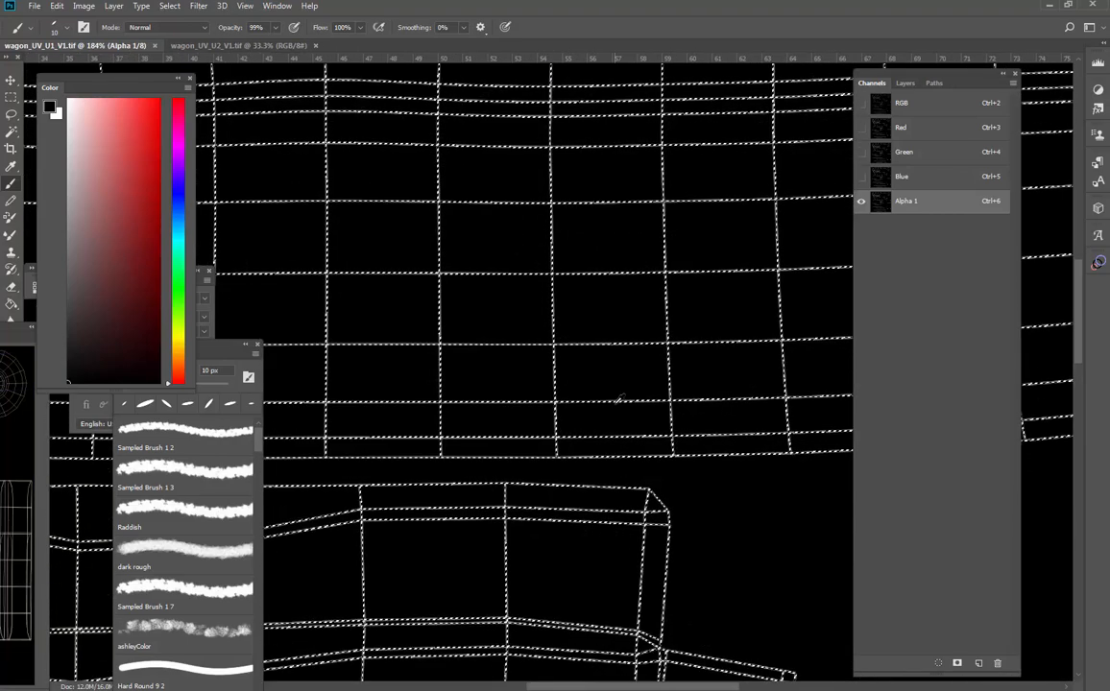
{"action": "scroll", "coordinate": [619, 400], "scroll_direction": "up", "scroll_amount": 4}
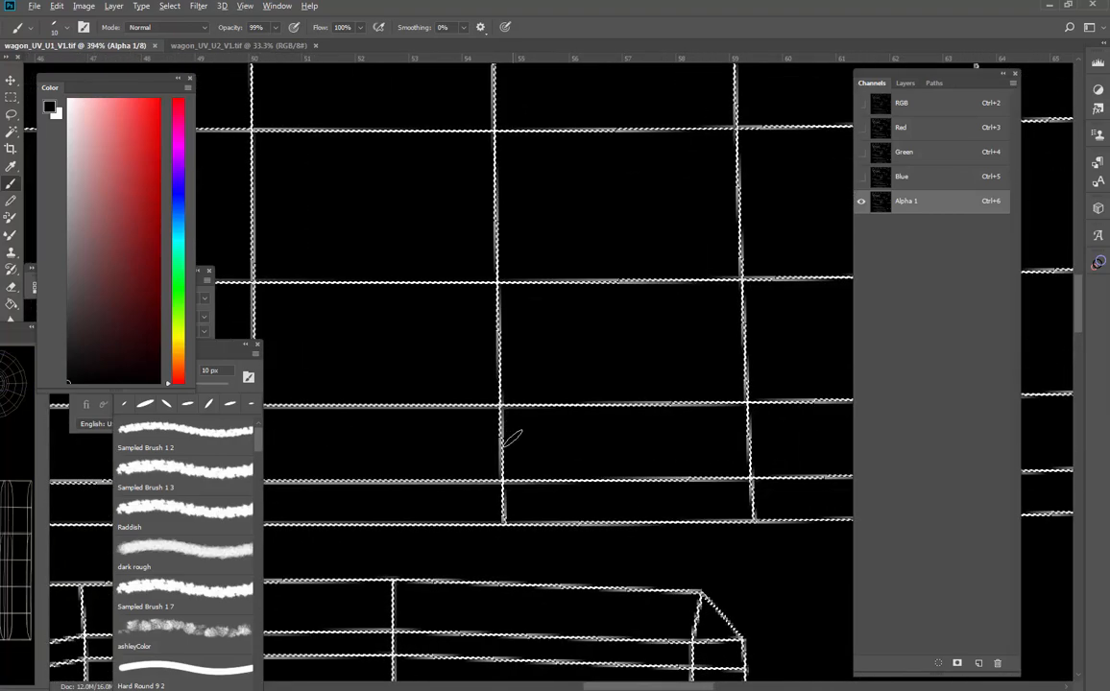
{"action": "scroll", "coordinate": [511, 439], "scroll_direction": "down", "scroll_amount": 10}
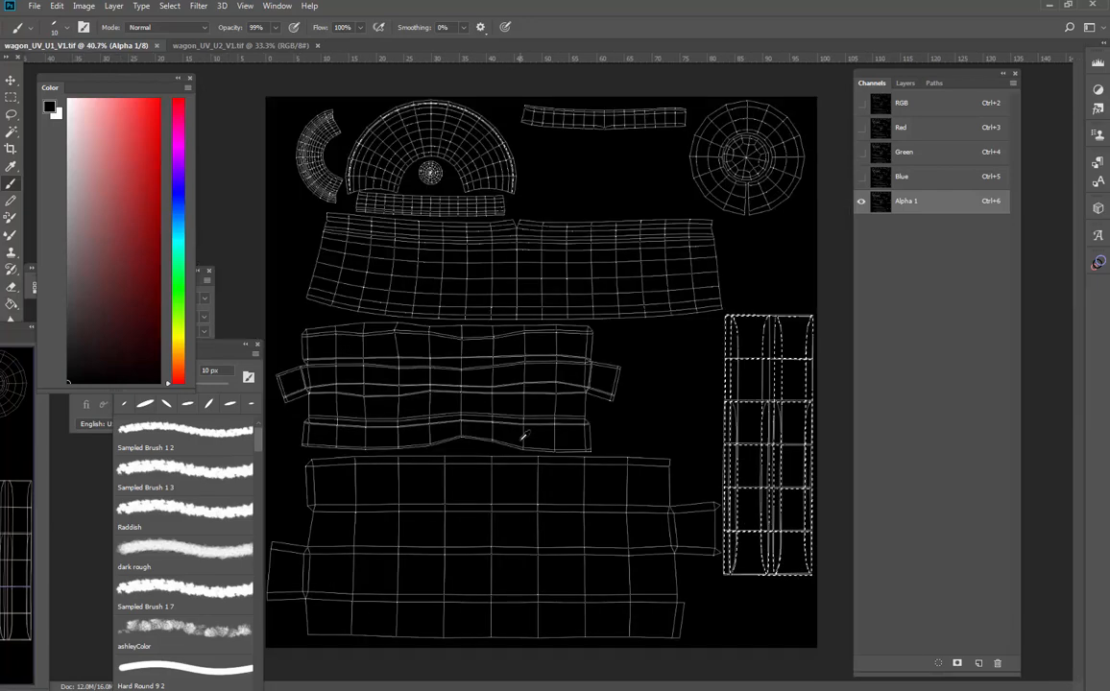
{"action": "left_click", "coordinate": [947, 103]}
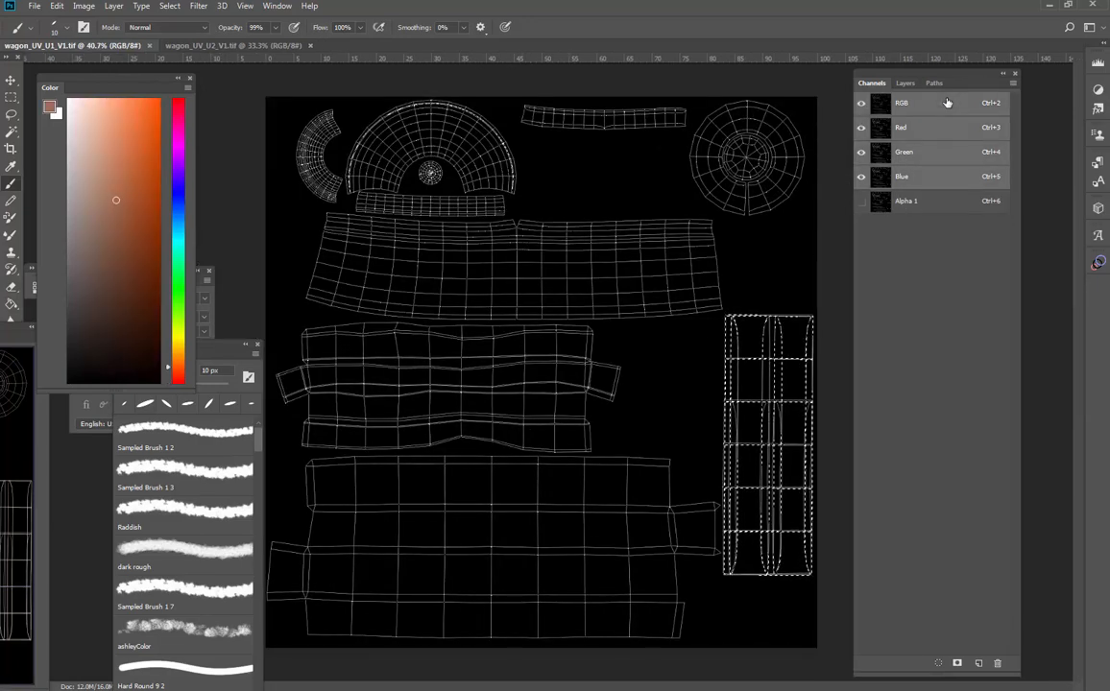
- Add a new layer and fill the UV line selection on it with blue using the Paint Bucket
{"action": "left_click", "coordinate": [905, 84]}
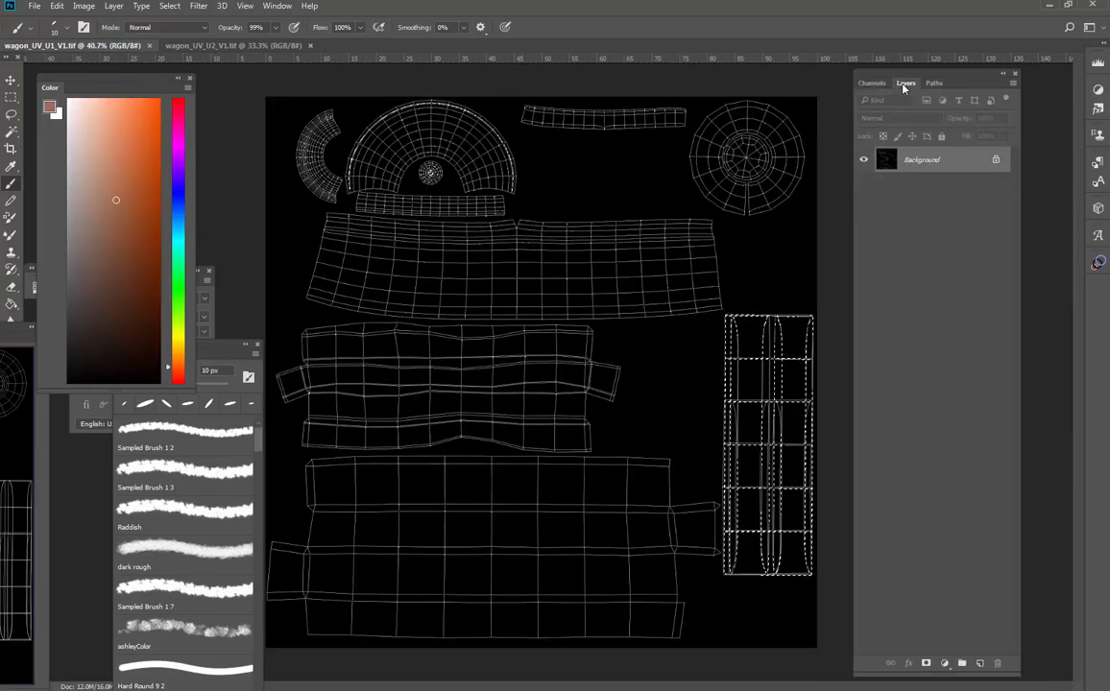
{"action": "left_click", "coordinate": [980, 663]}
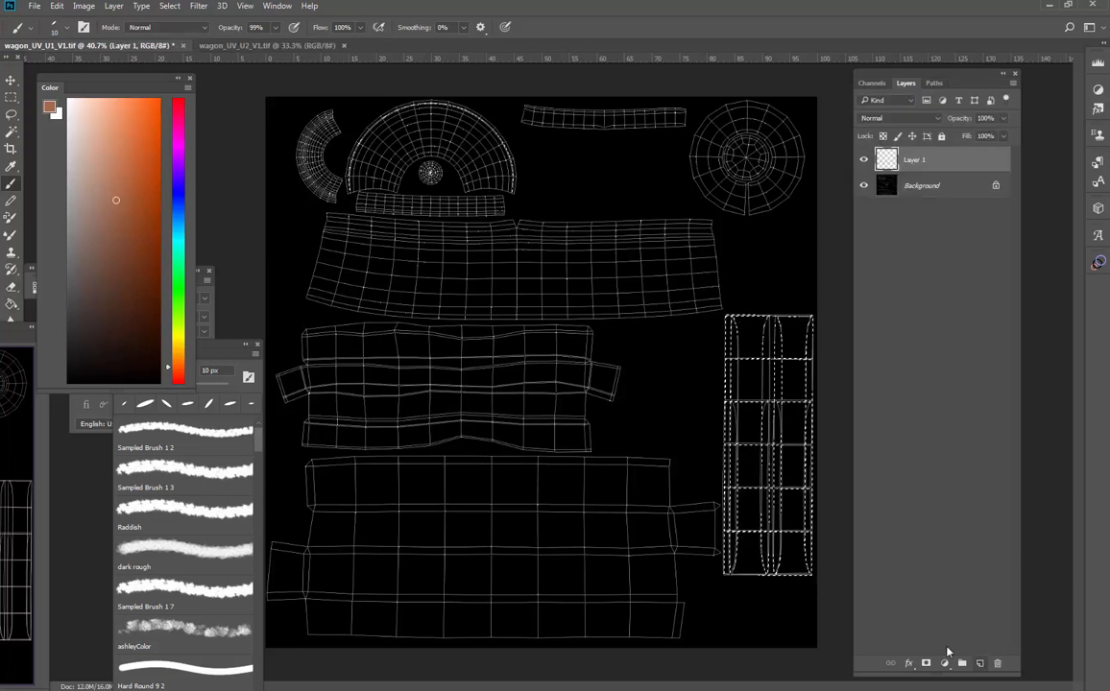
{"action": "key", "text": "d"}
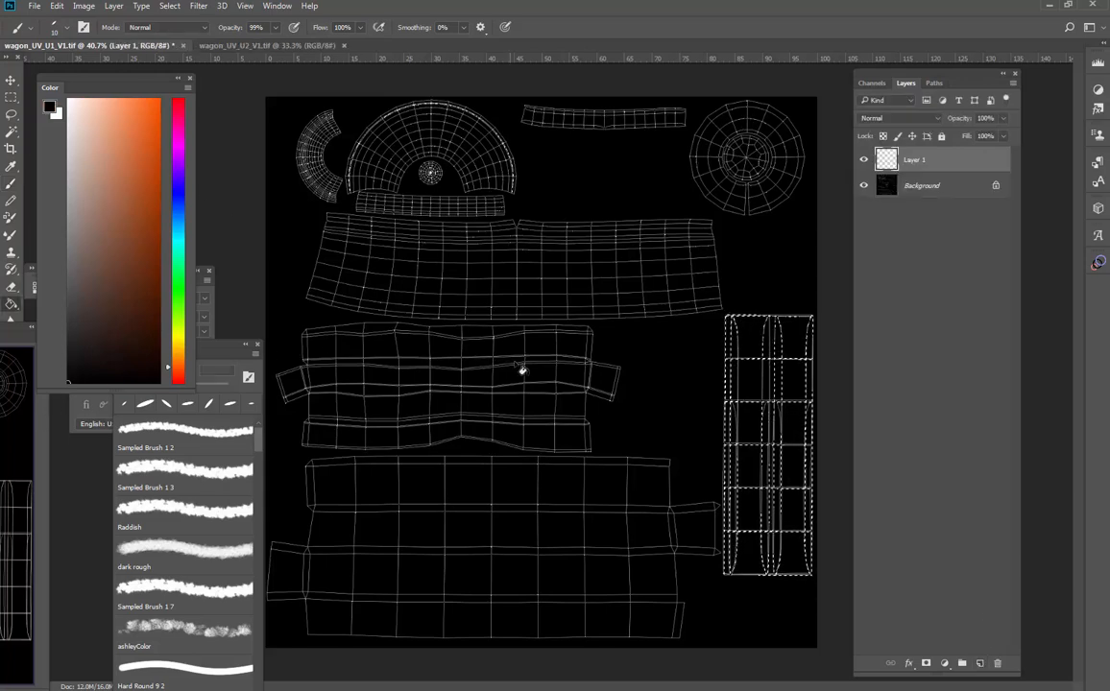
{"action": "key", "text": "g"}
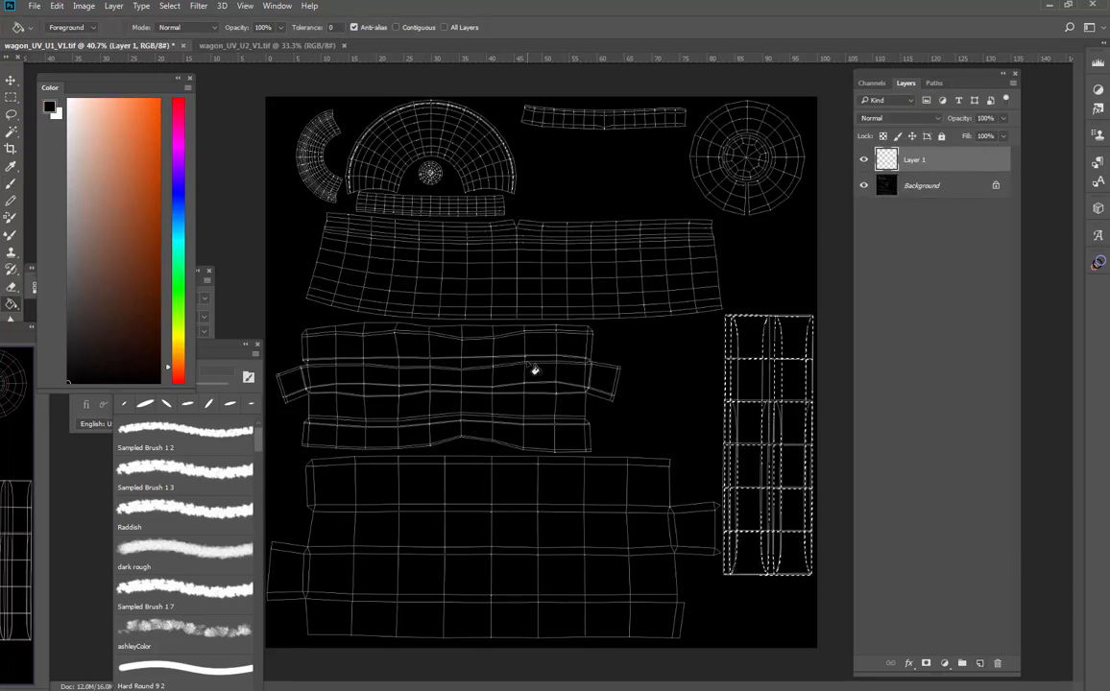
{"action": "left_click", "coordinate": [527, 363]}
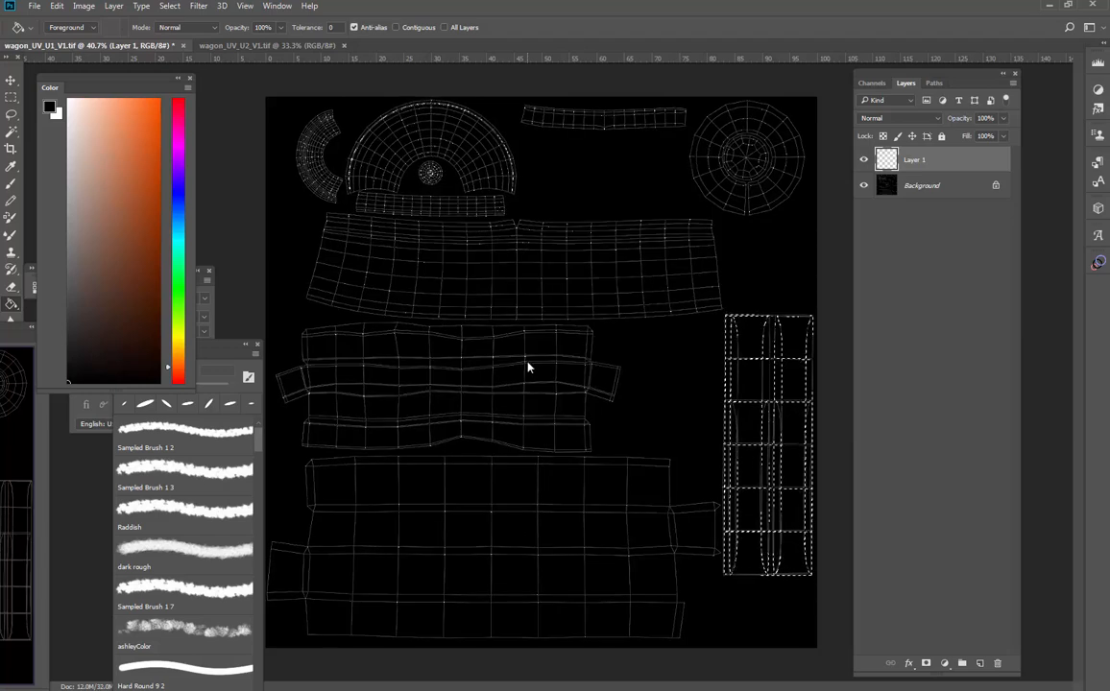
{"action": "key", "text": "ctrl+z"}
{"action": "left_click", "coordinate": [181, 206]}
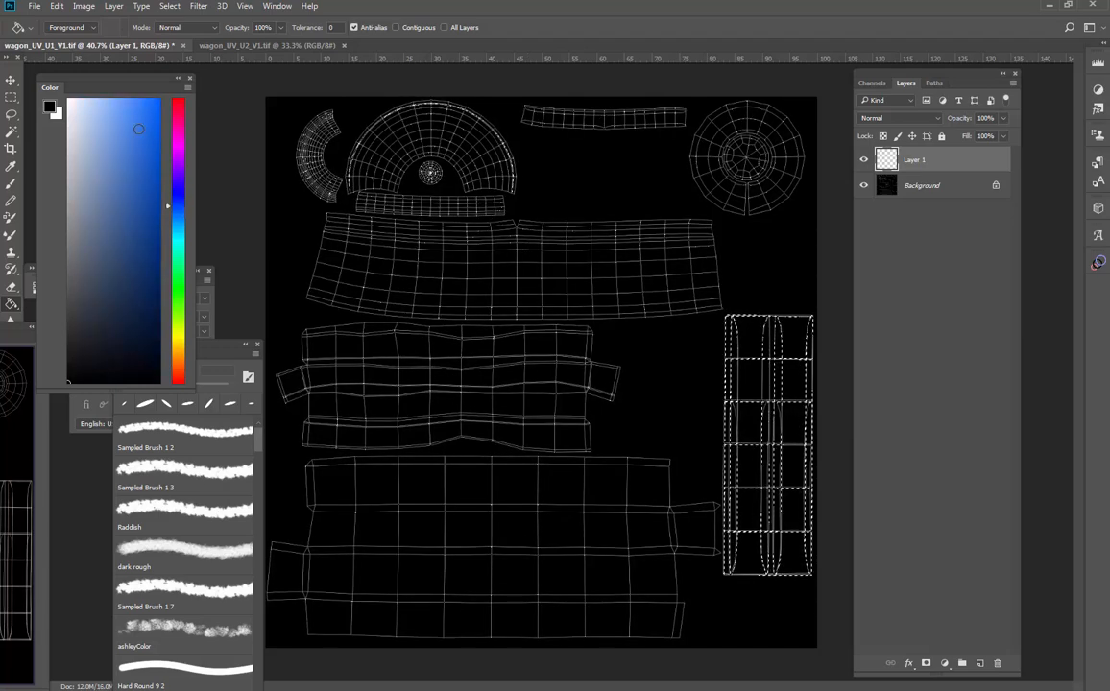
{"action": "left_click", "coordinate": [159, 130]}
{"action": "left_click", "coordinate": [490, 220]}
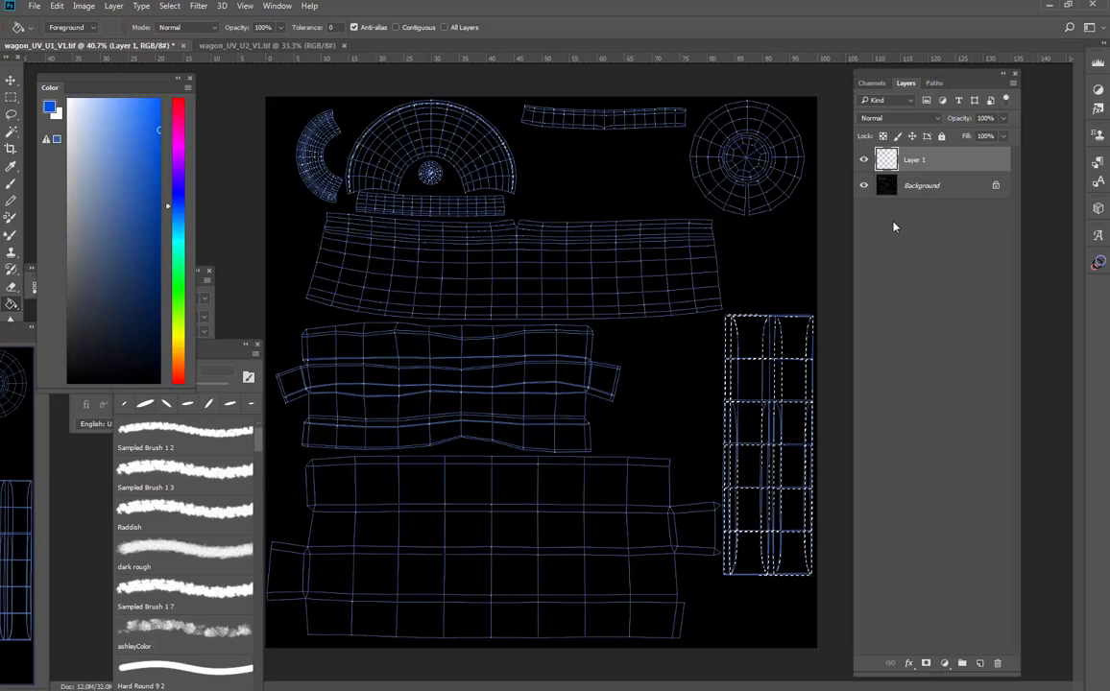
- Delete the Background layer
{"action": "left_click", "coordinate": [944, 189]}
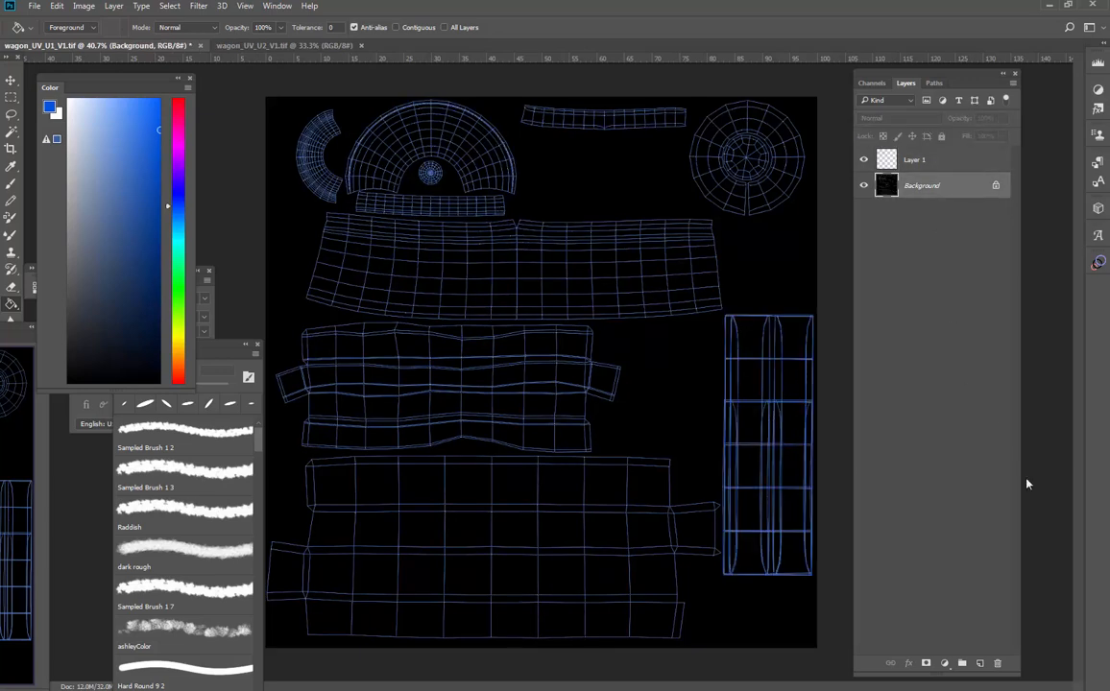
{"action": "left_click", "coordinate": [995, 663]}
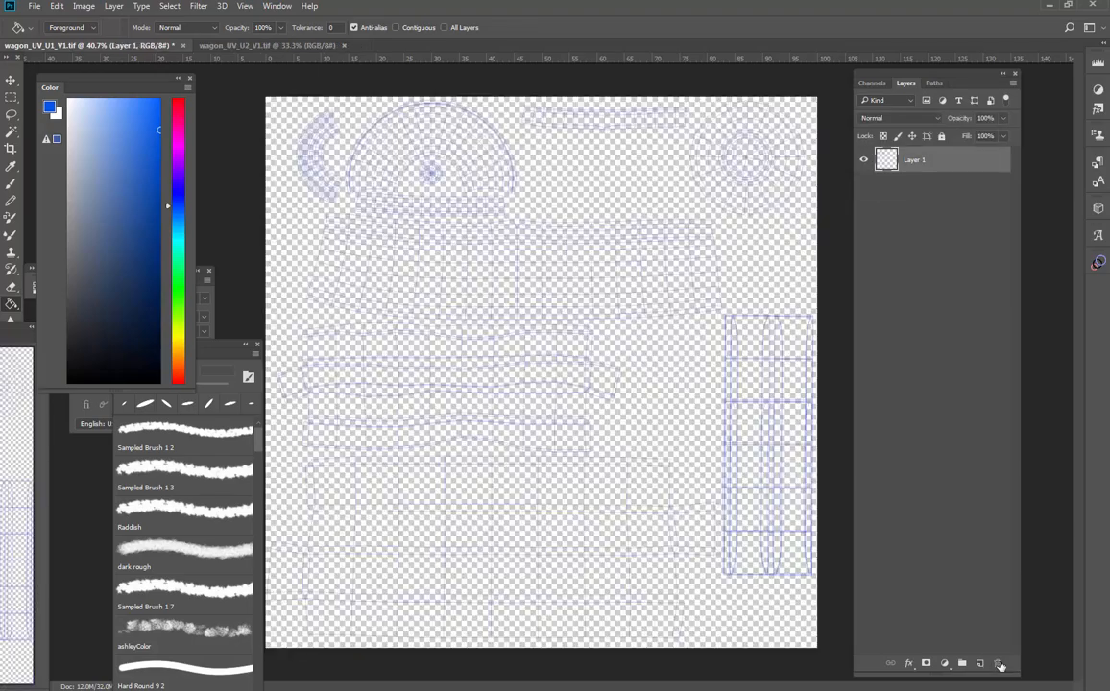
- Add a new layer beneath the UV line layer and fill it with grey
{"action": "key", "text": "z"}
{"action": "left_click_drag", "start_coordinate": [555, 272], "coordinate": [509, 312]}
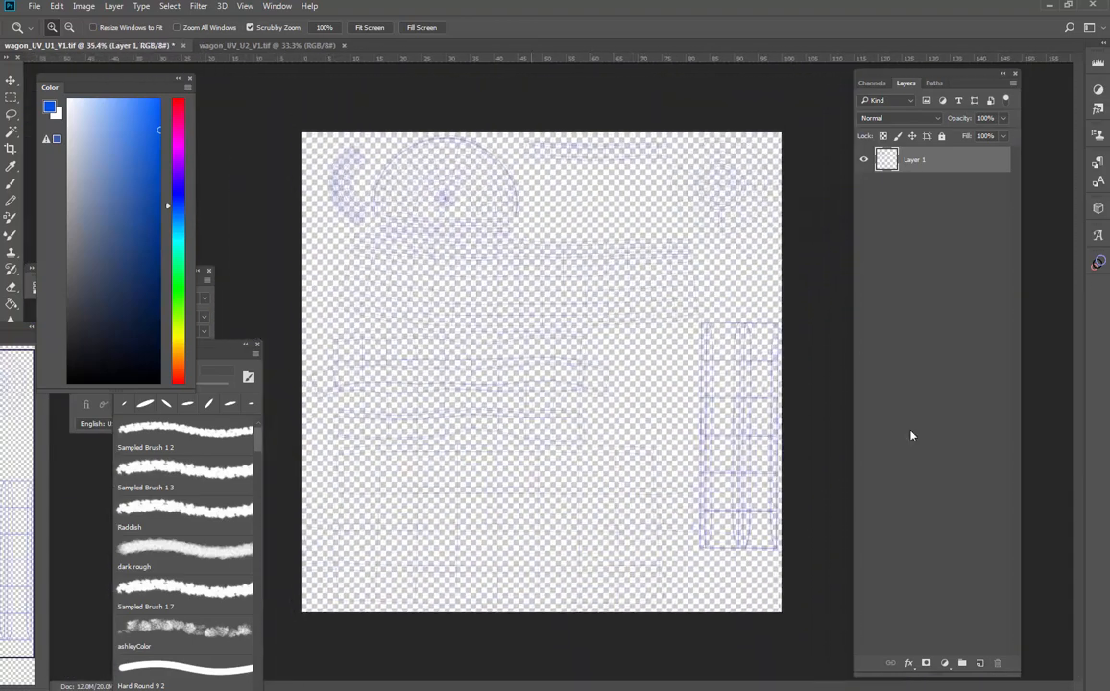
{"action": "left_click", "coordinate": [979, 662]}
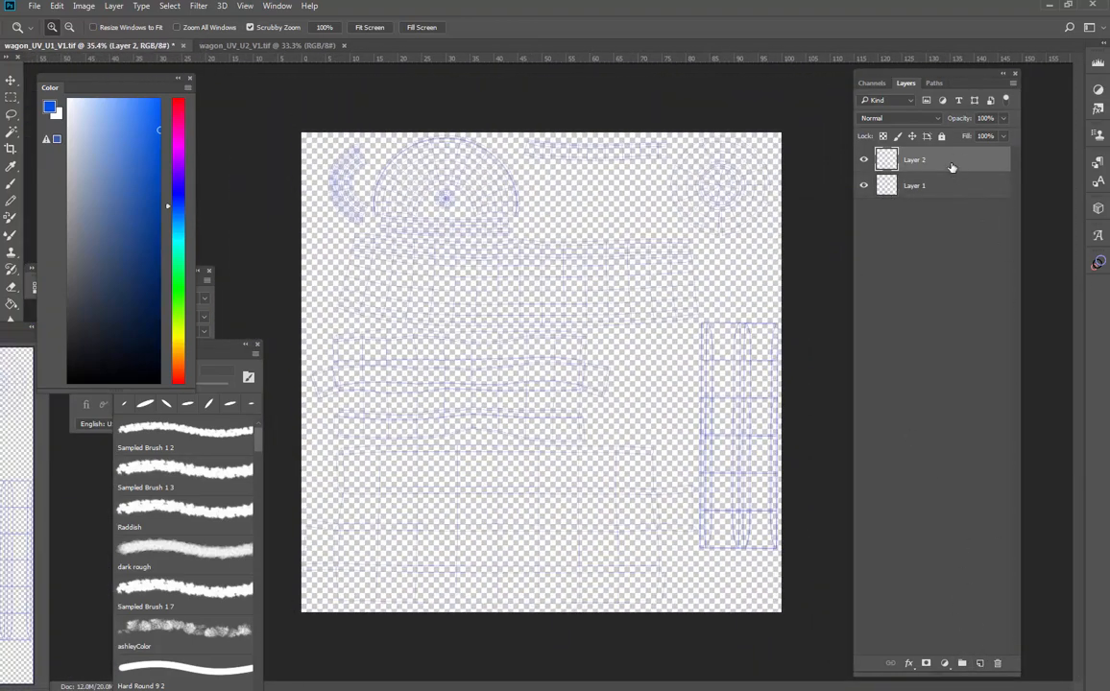
{"action": "left_click_drag", "start_coordinate": [952, 166], "coordinate": [941, 230]}
{"action": "key", "text": "g"}
{"action": "left_click", "coordinate": [68, 229]}
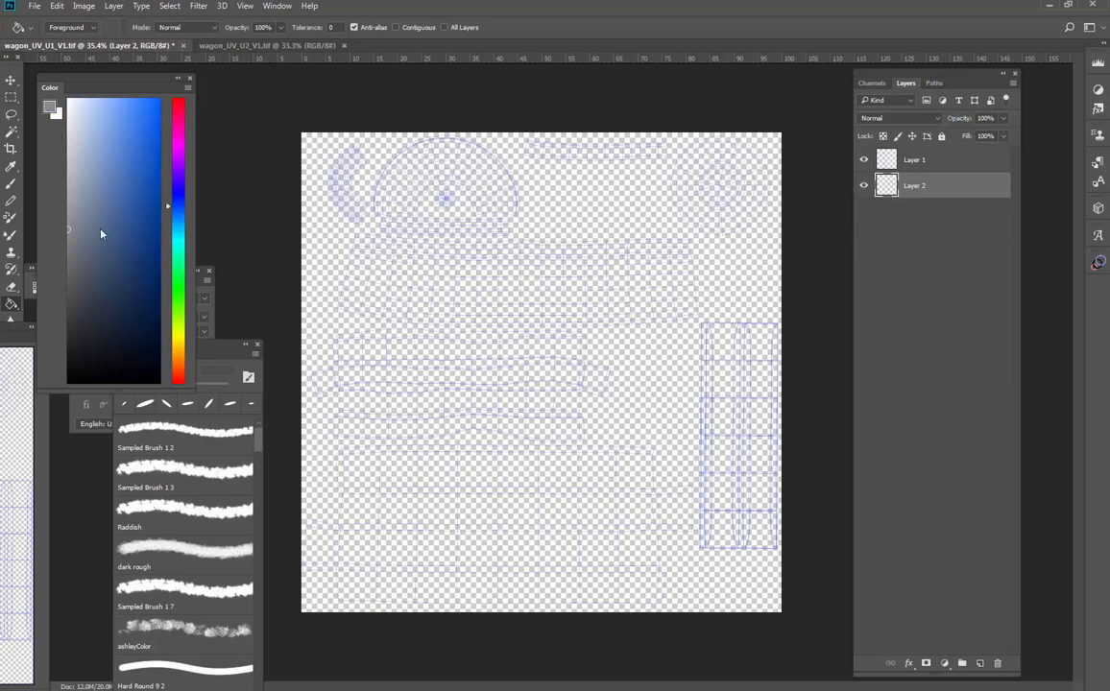
{"action": "left_click", "coordinate": [538, 290]}
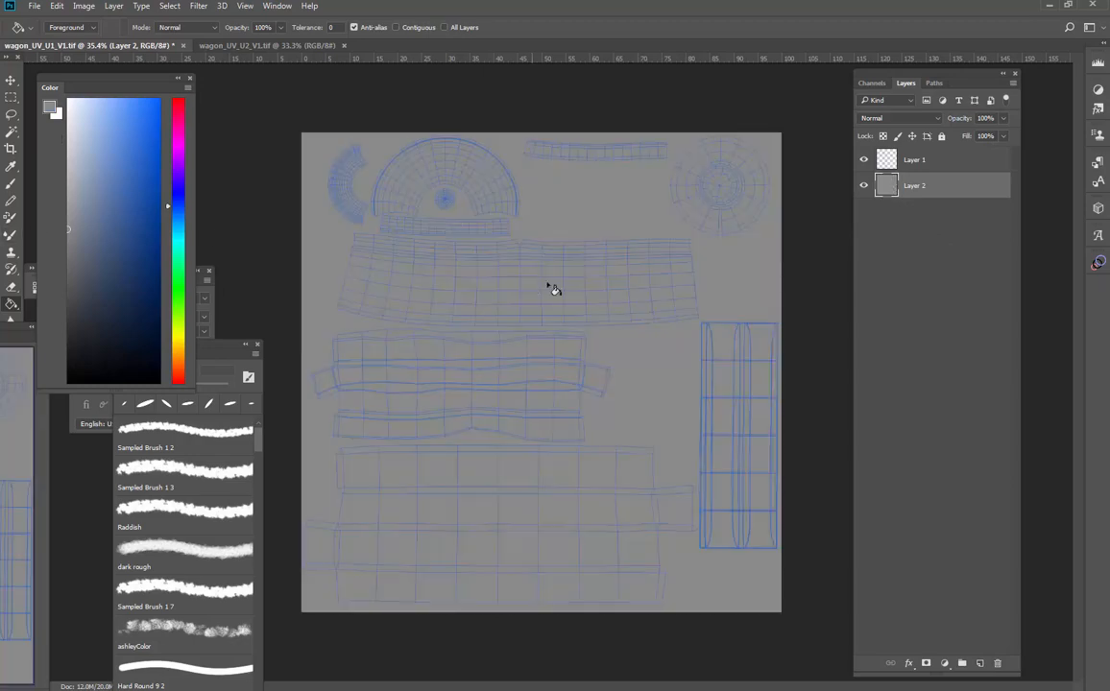
- Rename the top layer UV's and the grey layer BG
{"action": "double_click", "coordinate": [924, 160]}
{"action": "type", "text": "U"}
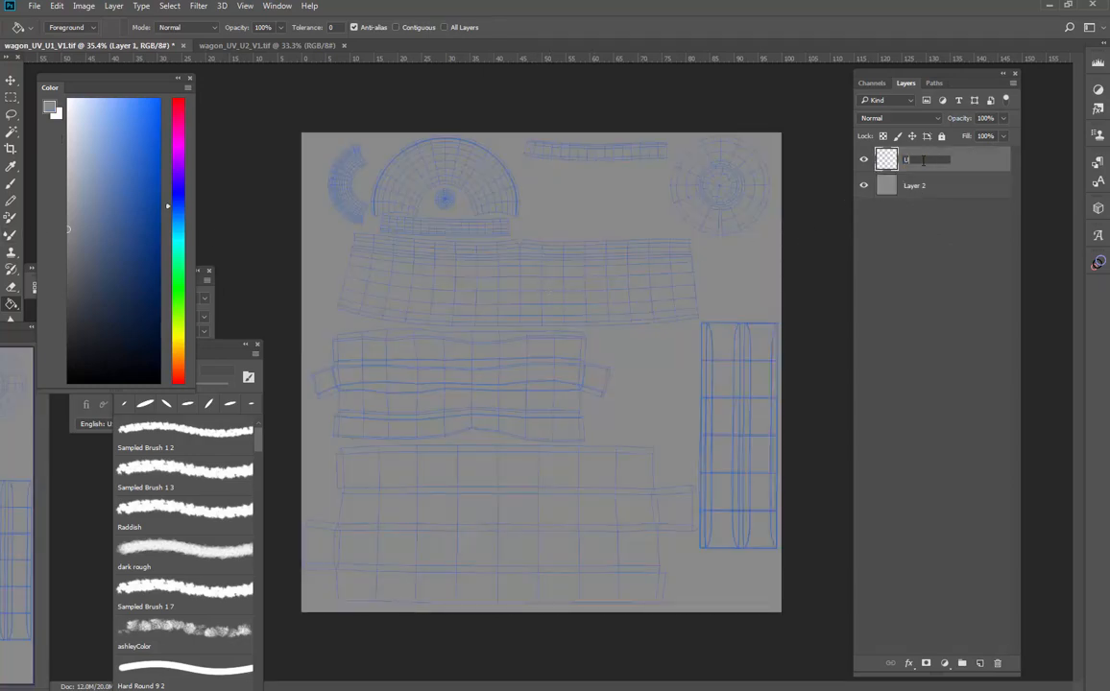
{"action": "type", "text": "V's"}
{"action": "key", "text": "Return"}
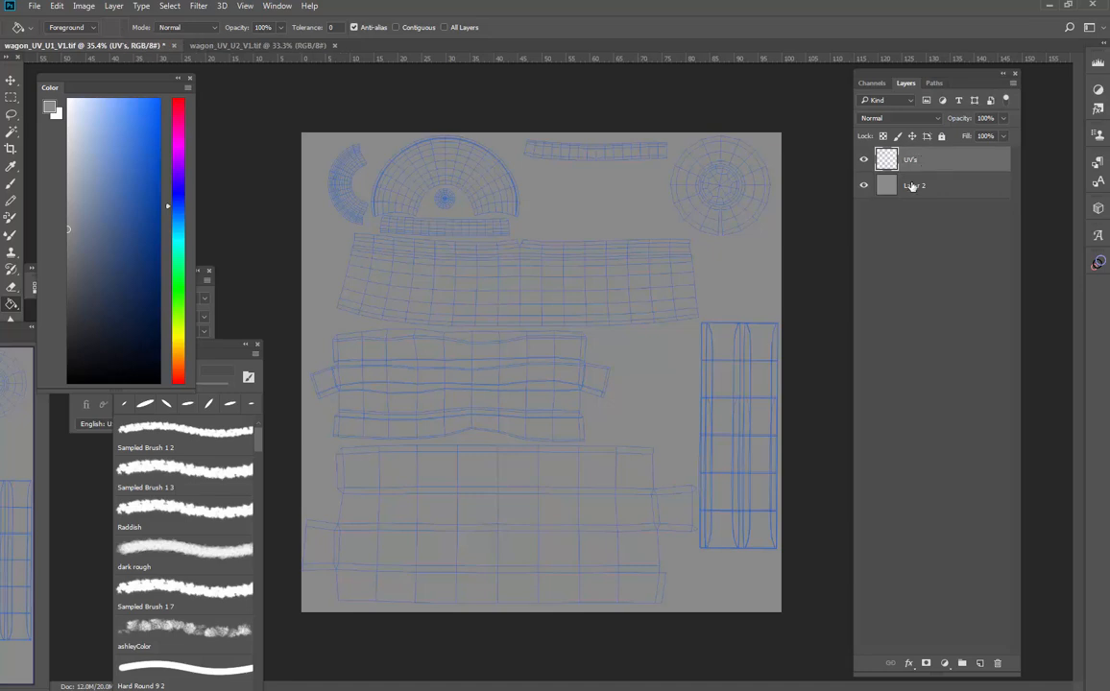
{"action": "double_click", "coordinate": [915, 186]}
{"action": "type", "text": "BG"}
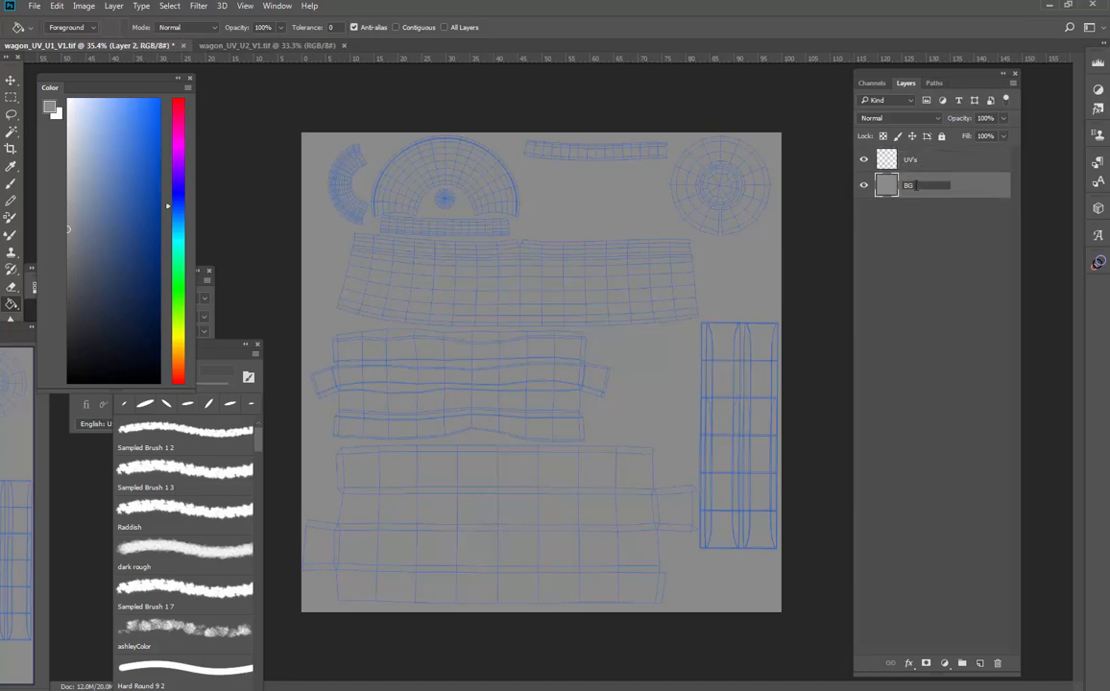
{"action": "key", "text": "Return"}
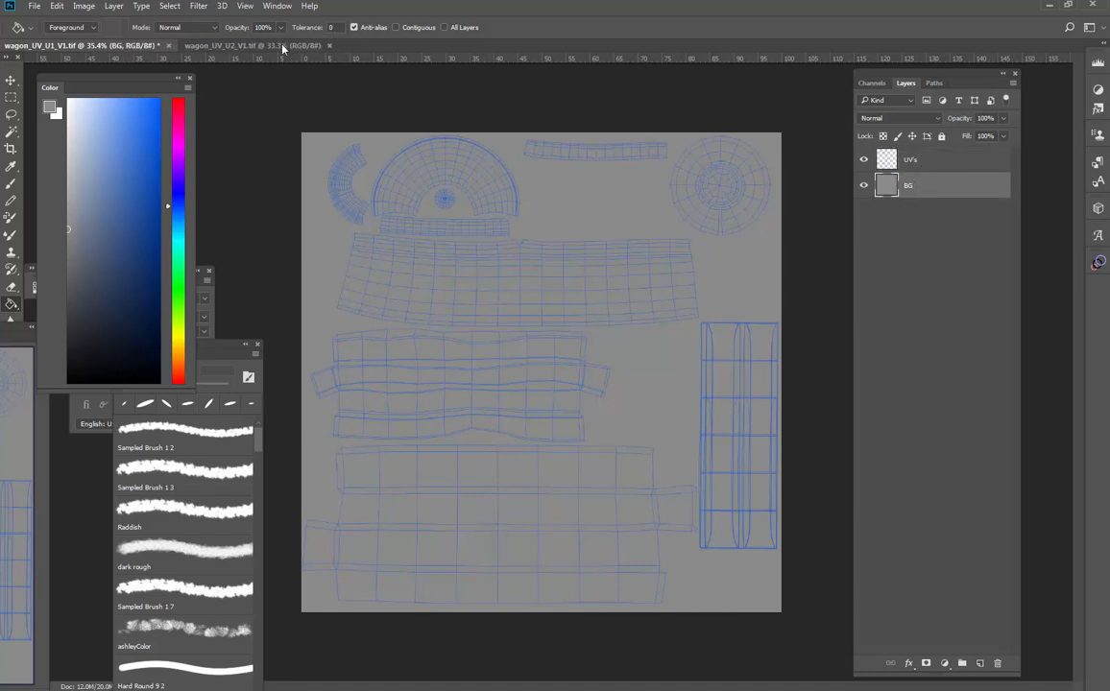
- Switch to the wagon_UV_U2_V1 document and load its Alpha 1 channel as a selection
{"action": "left_click", "coordinate": [255, 42]}
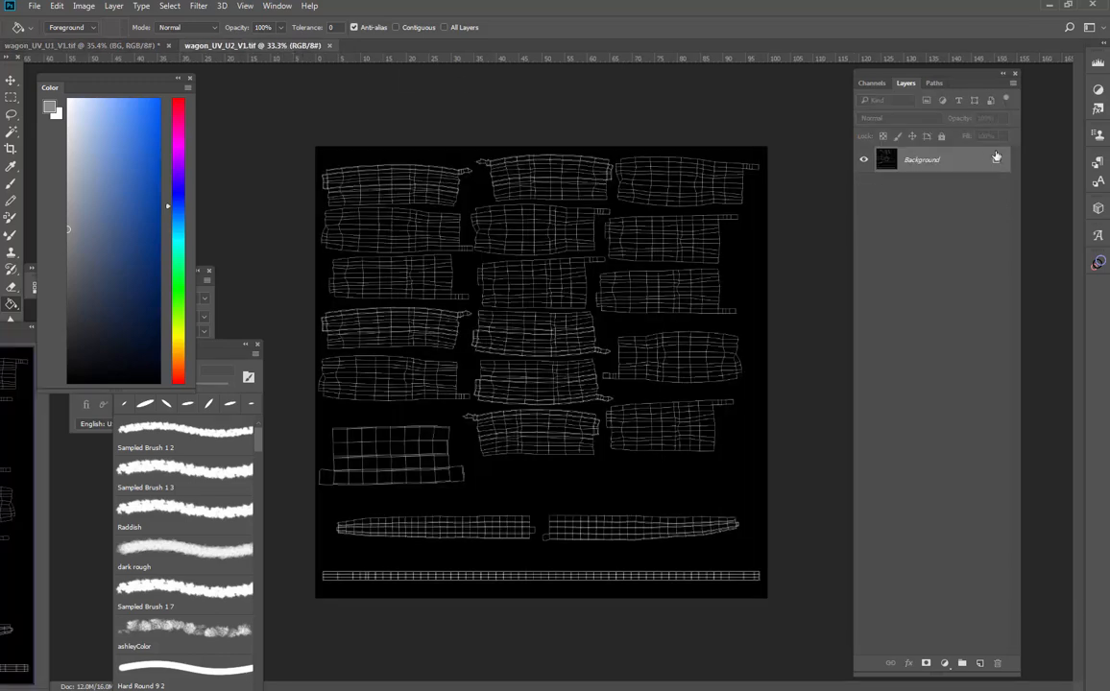
{"action": "left_click", "coordinate": [876, 83]}
{"action": "left_click", "coordinate": [881, 203], "text": "ctrl"}
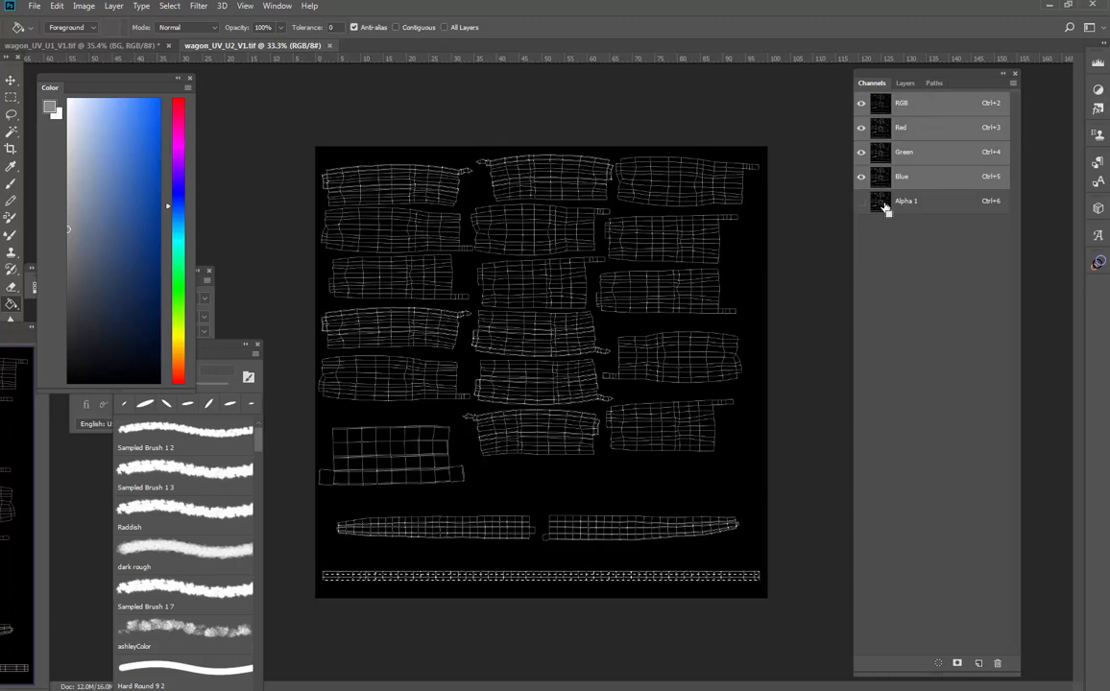
- Add a new layer and fill the UV line selection on it with blue using the Paint Bucket
{"action": "left_click", "coordinate": [906, 84]}
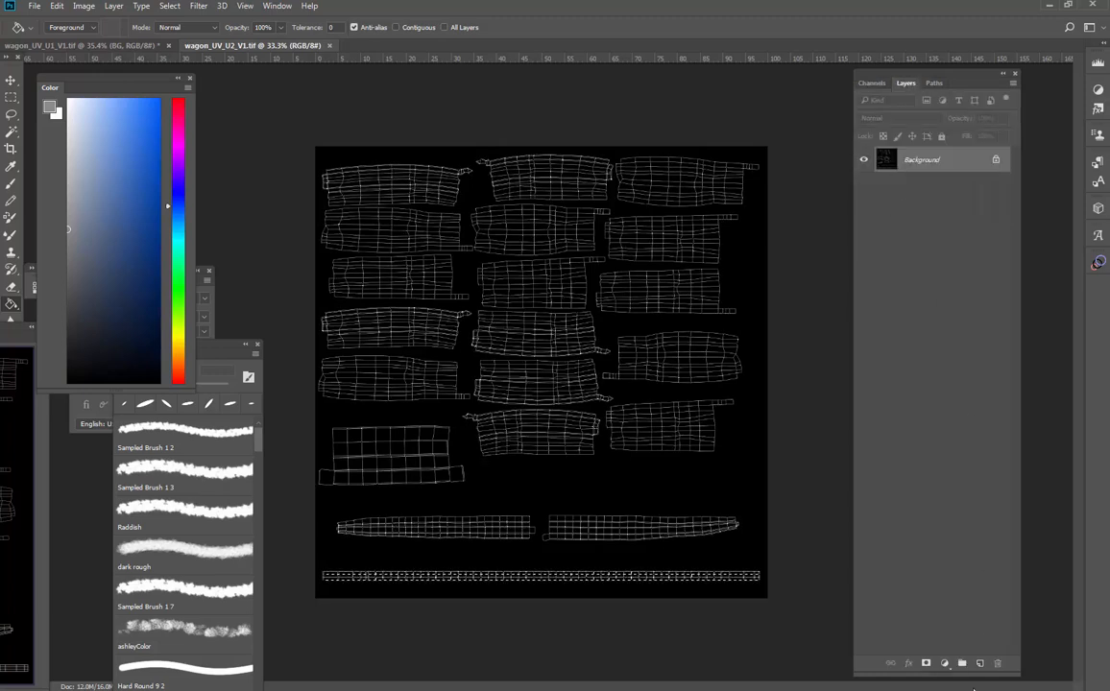
{"action": "left_click", "coordinate": [979, 664]}
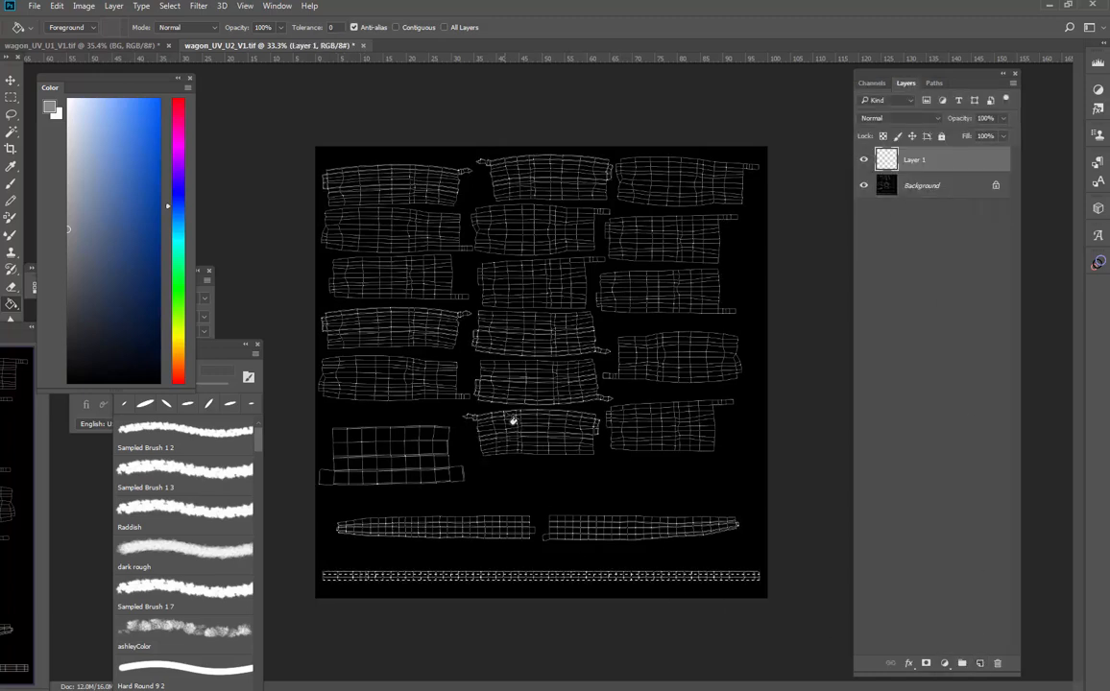
{"action": "left_click", "coordinate": [160, 135]}
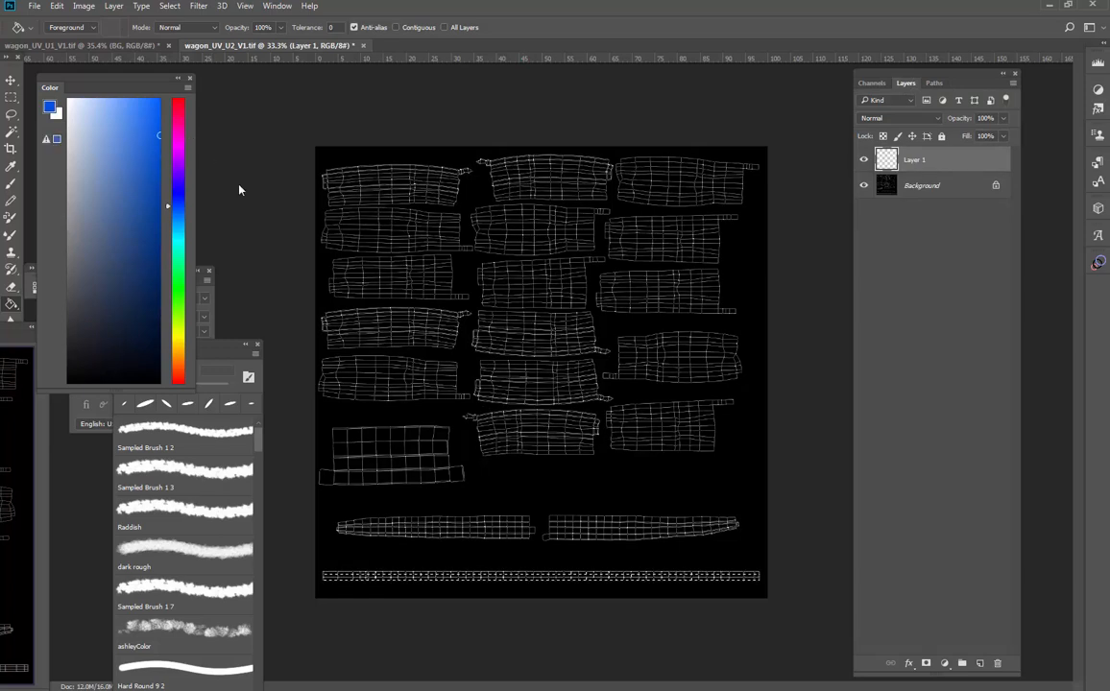
{"action": "left_click", "coordinate": [761, 278]}
- Delete the Background layer
{"action": "left_click", "coordinate": [951, 186]}
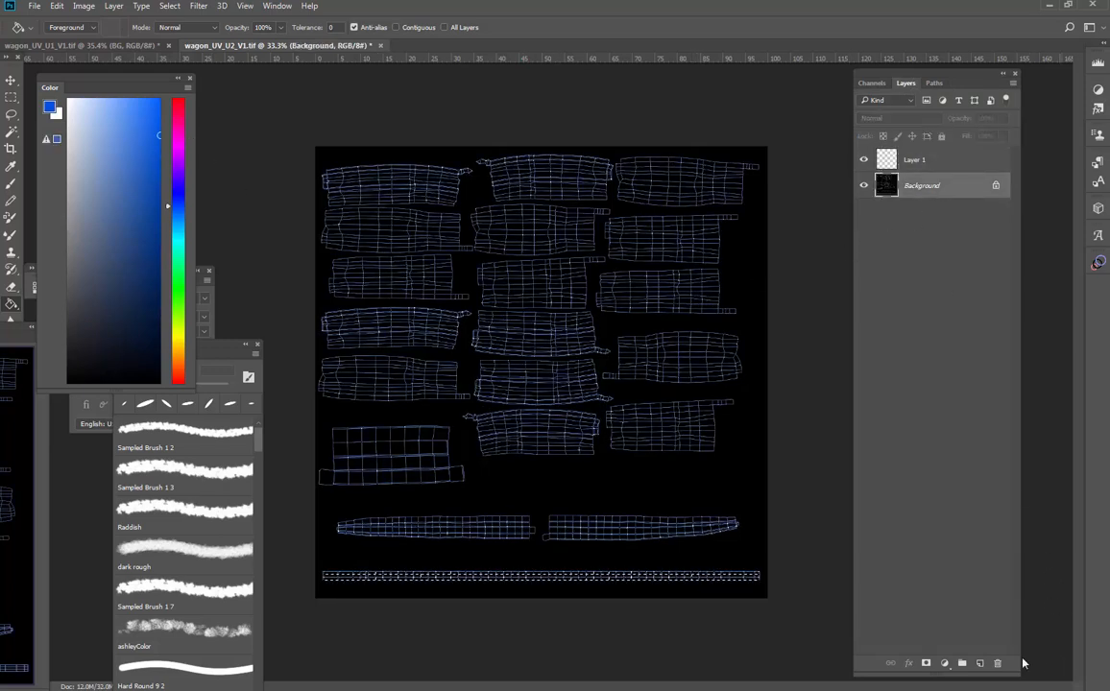
{"action": "left_click", "coordinate": [998, 664]}
- Add a new layer beneath the UV line layer and fill it with grey
{"action": "left_click", "coordinate": [980, 664]}
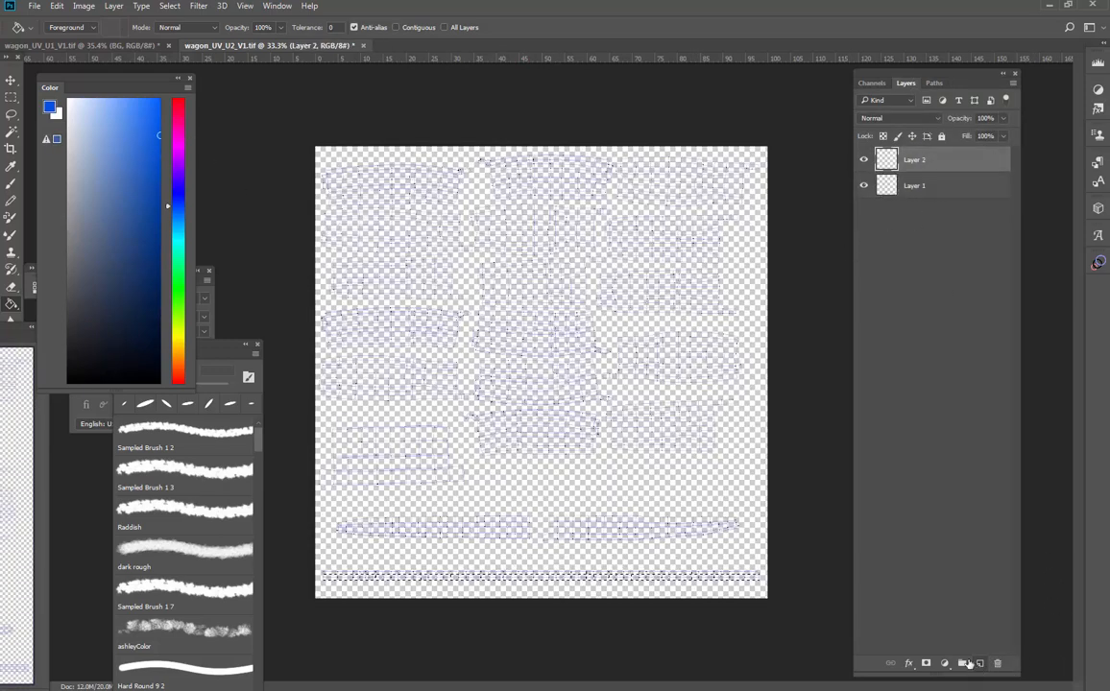
{"action": "left_click_drag", "start_coordinate": [906, 154], "coordinate": [877, 197]}
{"action": "left_click", "coordinate": [68, 231]}
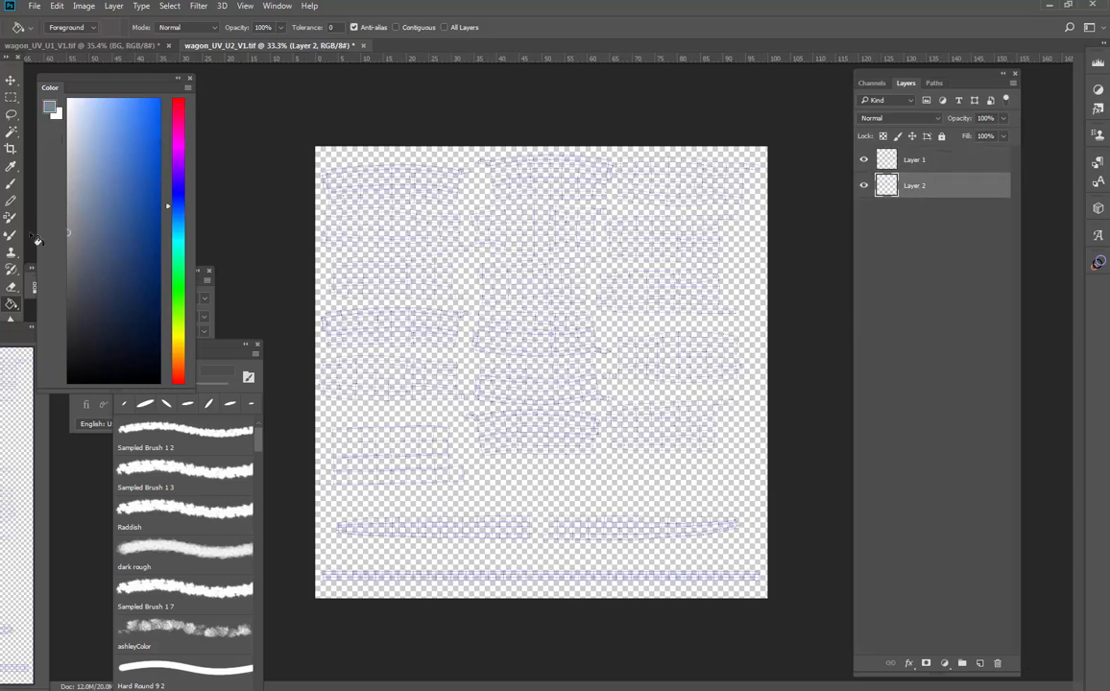
{"action": "left_click", "coordinate": [612, 302]}
- Rename the top layer uvs and the grey layer BG
{"action": "double_click", "coordinate": [913, 160]}
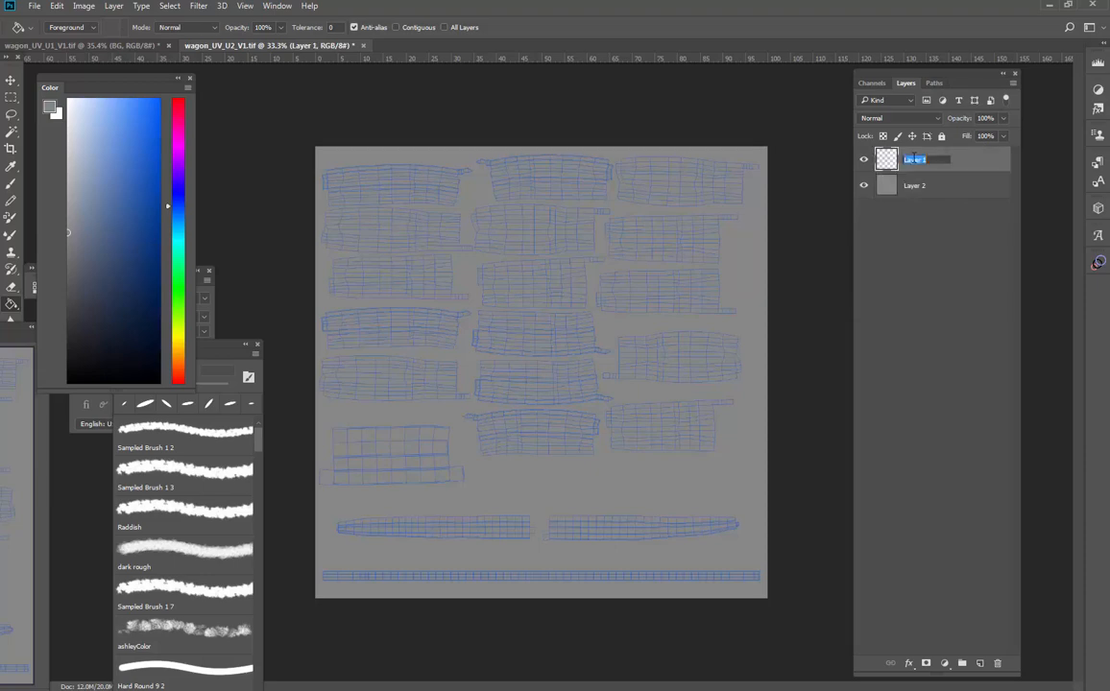
{"action": "type", "text": "uvs"}
{"action": "double_click", "coordinate": [914, 185]}
{"action": "type", "text": "BG"}
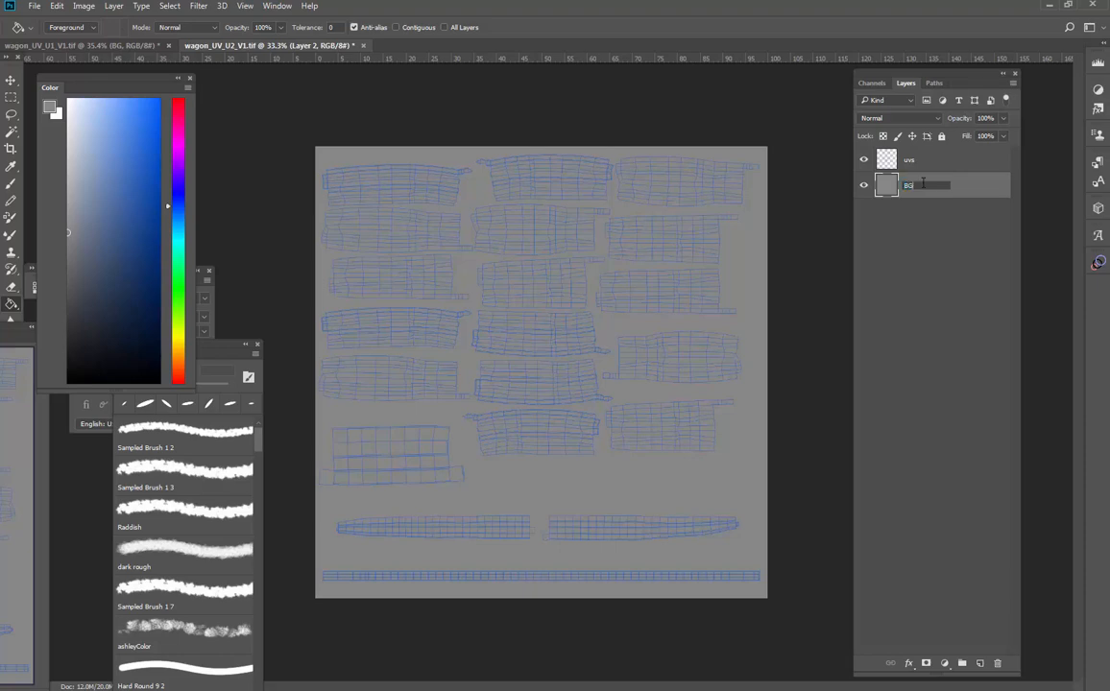
{"action": "key", "text": "Return"}
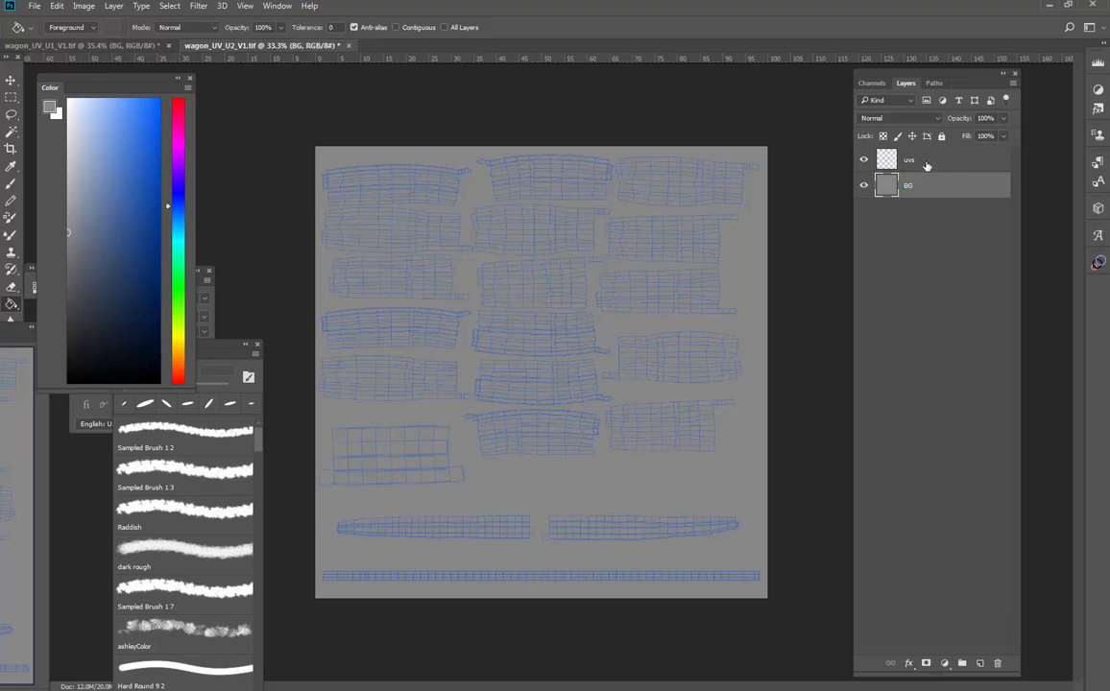
- Select all UV shells with the Magic Wand by picking the empty background and inverting the selection
{"action": "left_click", "coordinate": [926, 165]}
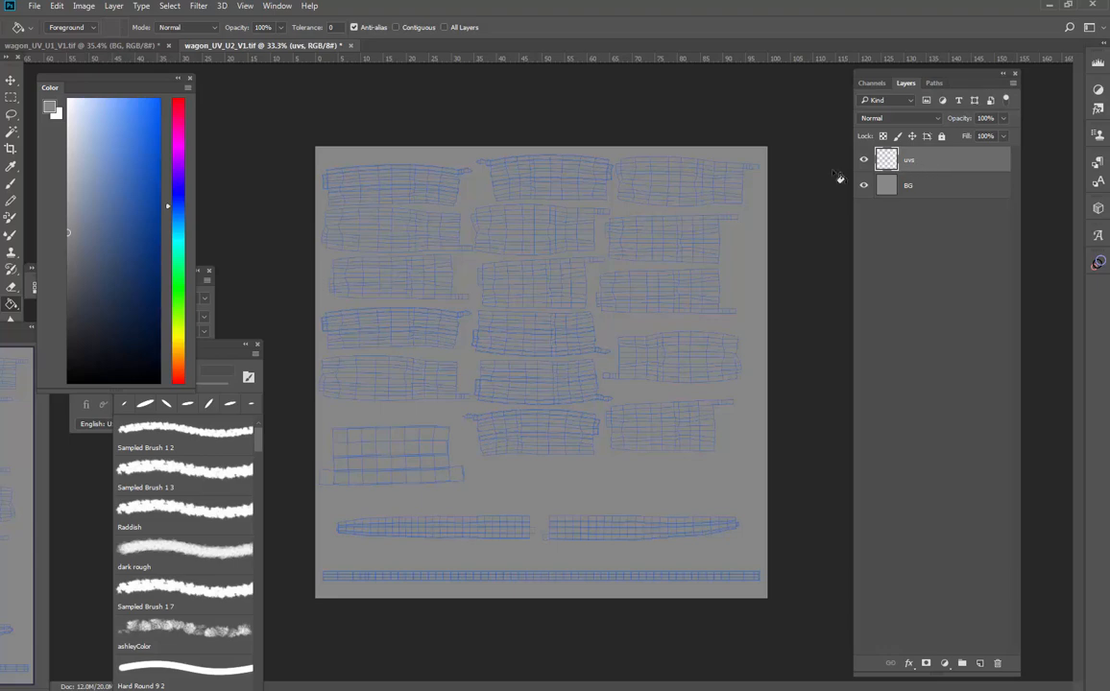
{"action": "left_click", "coordinate": [12, 130]}
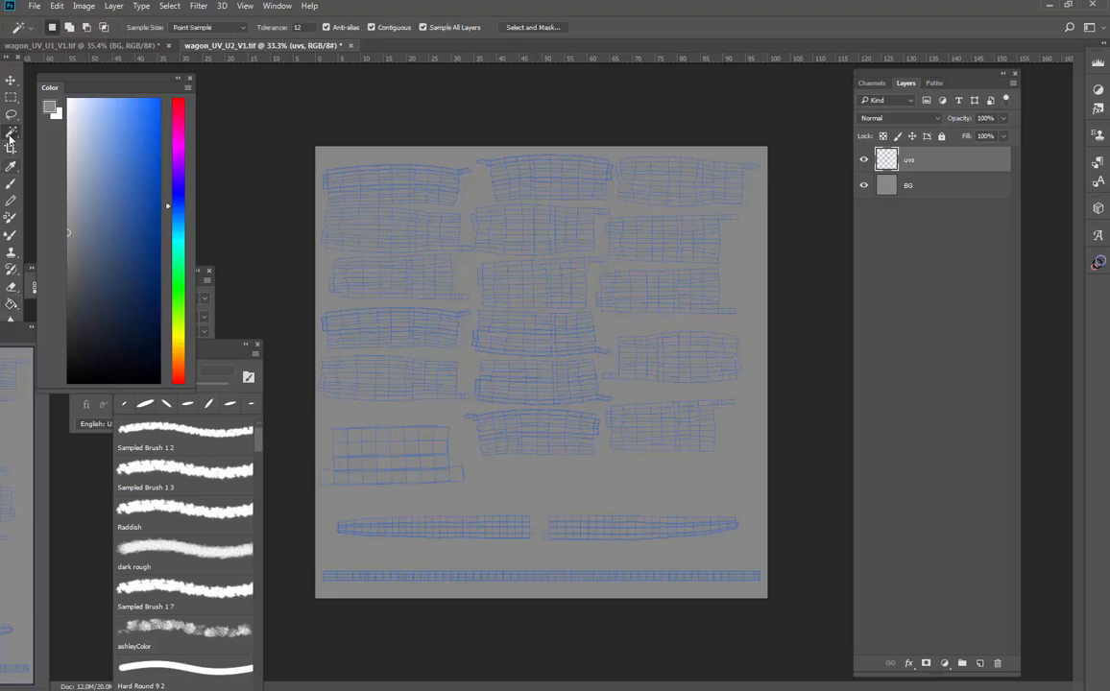
{"action": "right_click", "coordinate": [11, 130]}
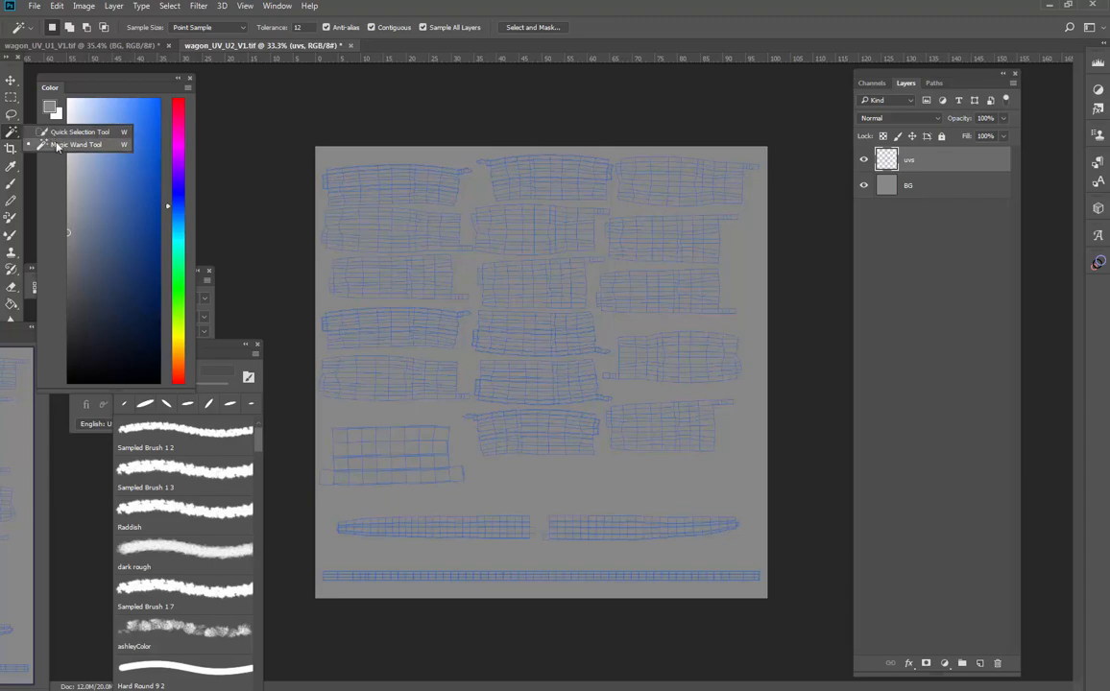
{"action": "left_click", "coordinate": [58, 145]}
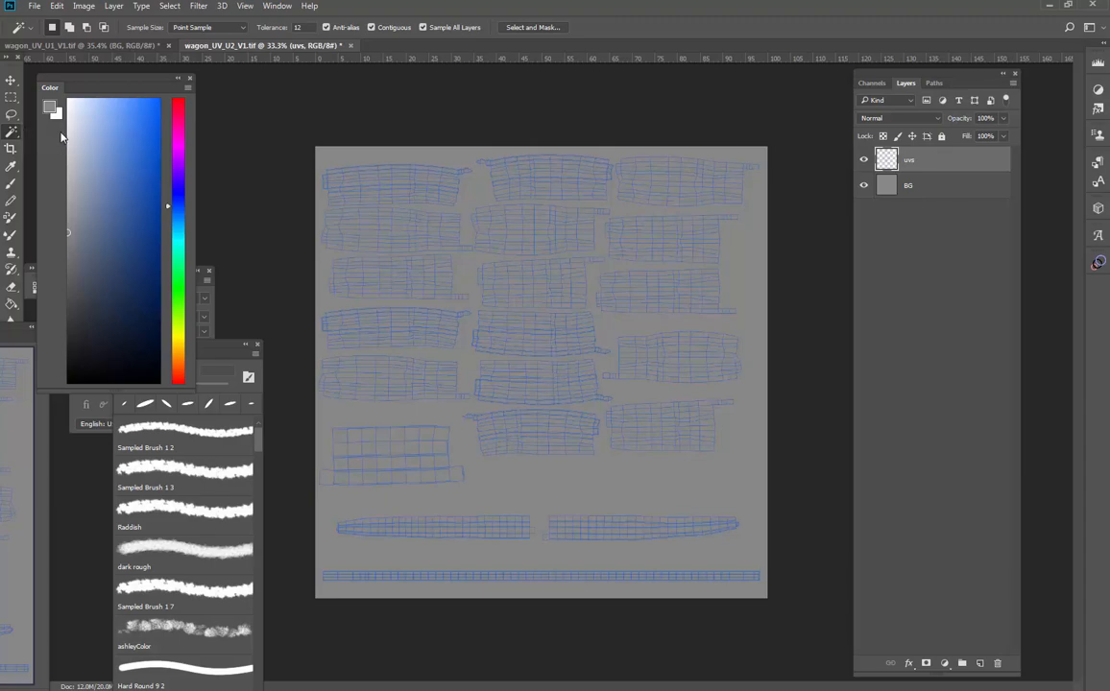
{"action": "left_click", "coordinate": [357, 160]}
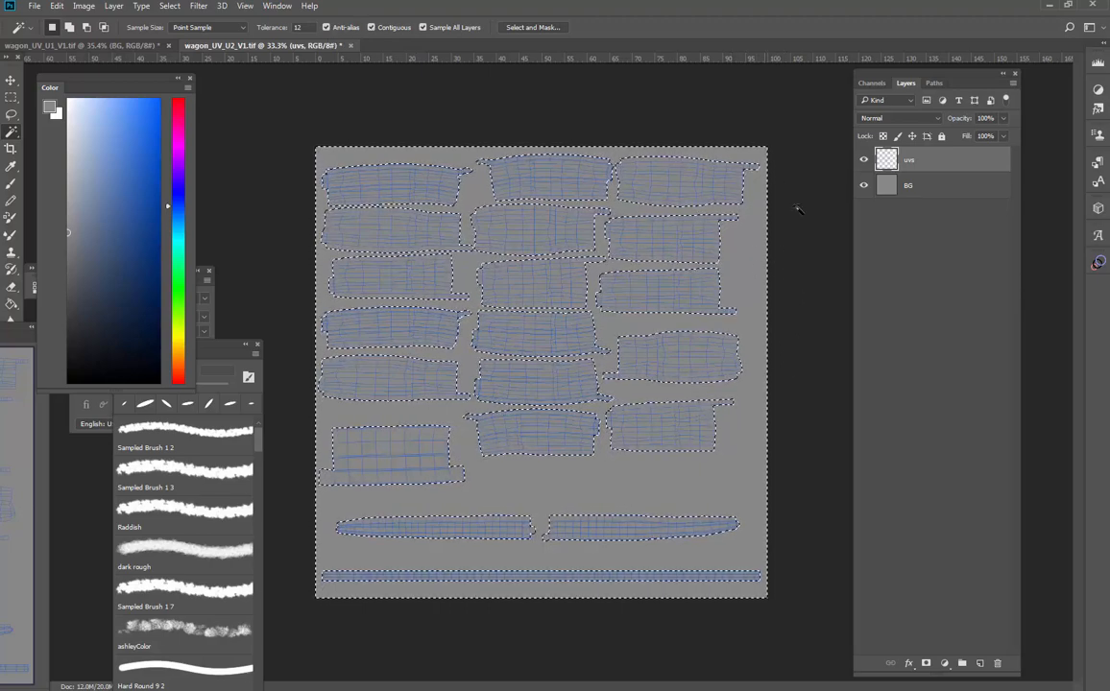
{"action": "key", "text": "ctrl+d"}
{"action": "left_click", "coordinate": [765, 199]}
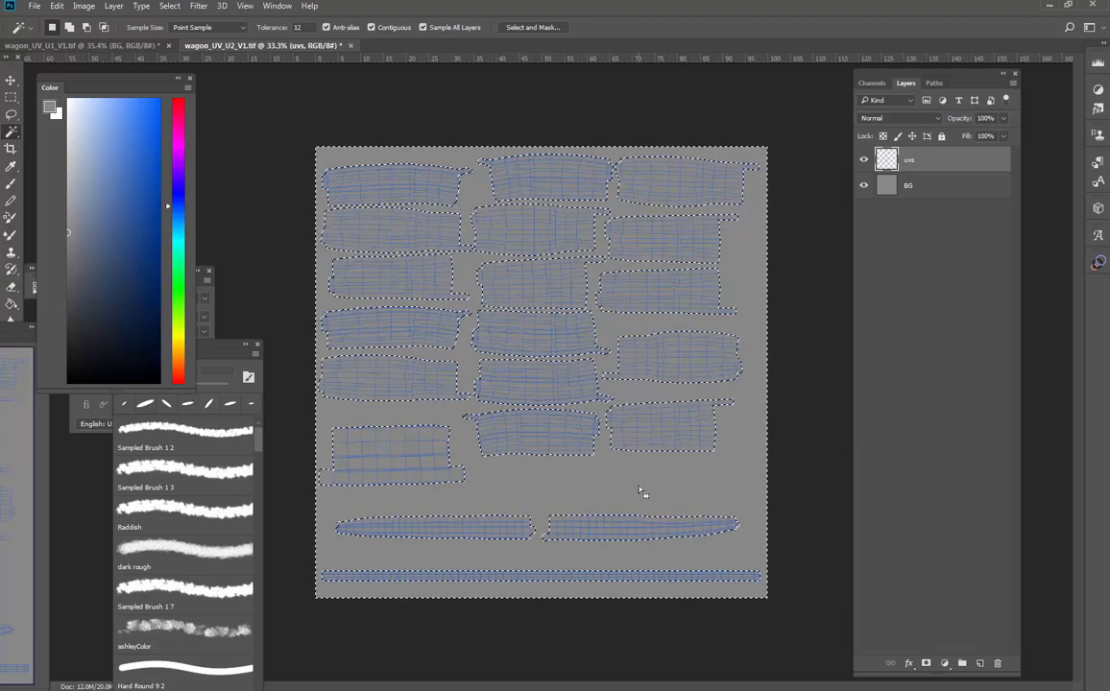
{"action": "key", "text": "ctrl+shift+i"}
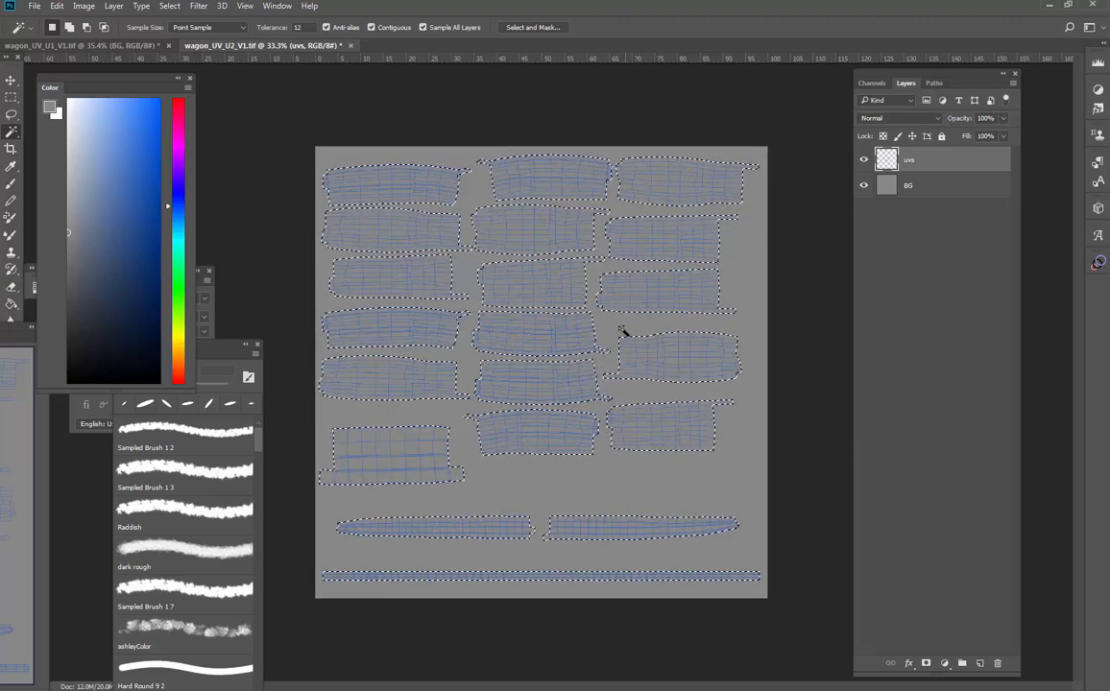
- Expand the UV shell selection by 20 pixels
{"action": "left_click", "coordinate": [168, 6]}
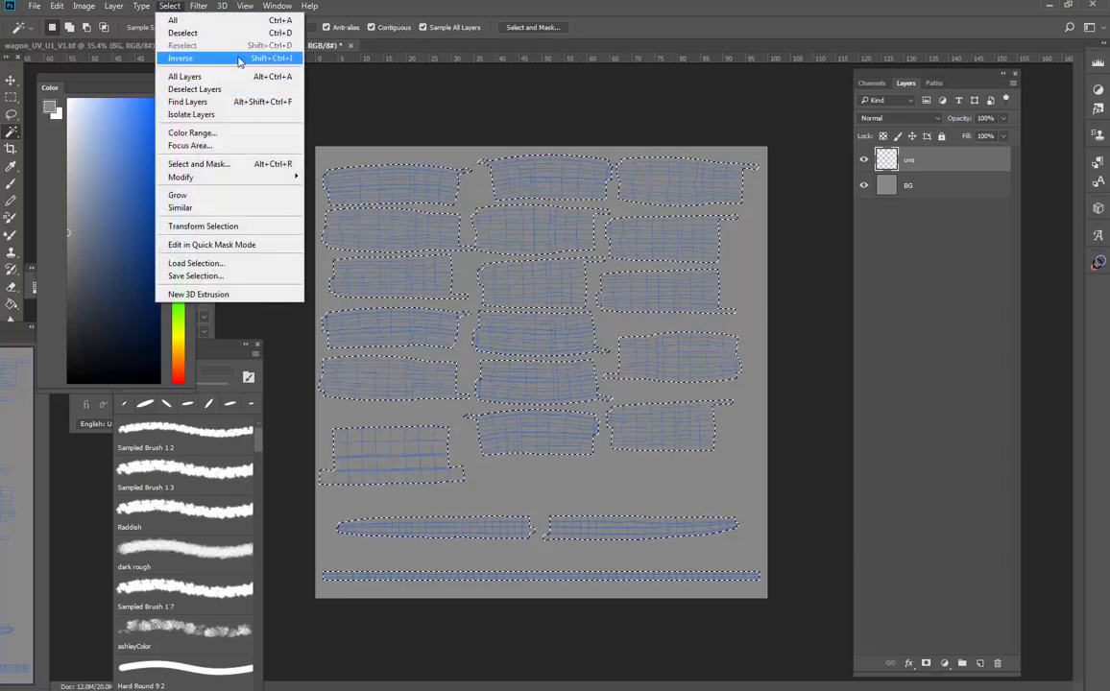
{"action": "left_click", "coordinate": [168, 7]}
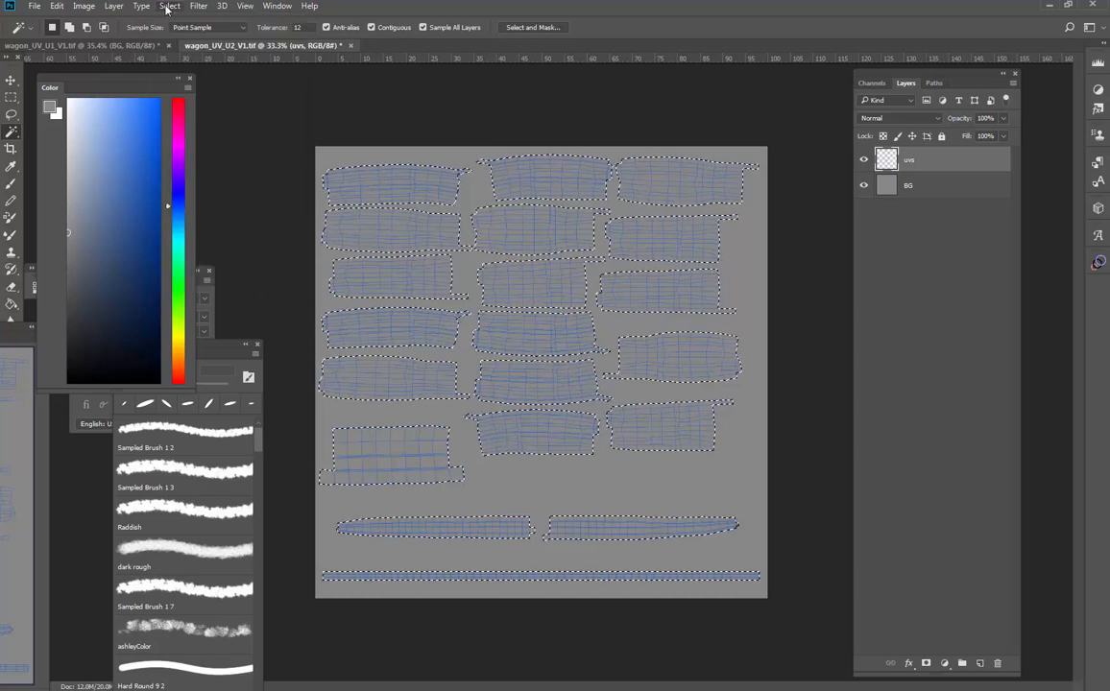
{"action": "left_click", "coordinate": [168, 7]}
{"action": "mouse_move", "coordinate": [215, 180]}
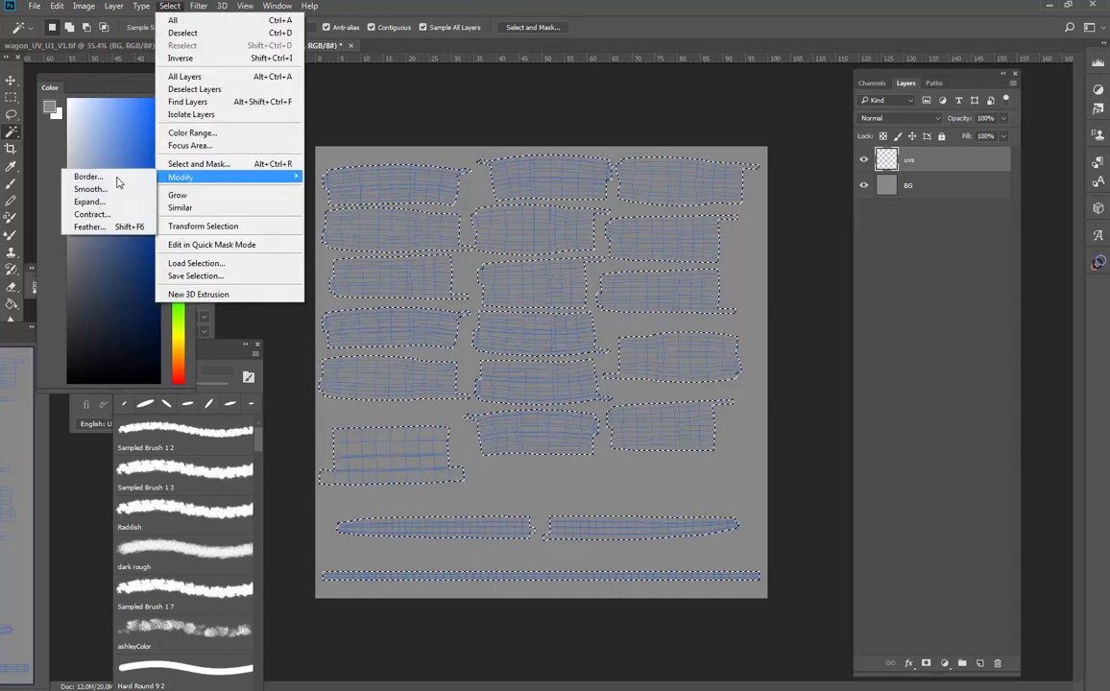
{"action": "left_click", "coordinate": [91, 205]}
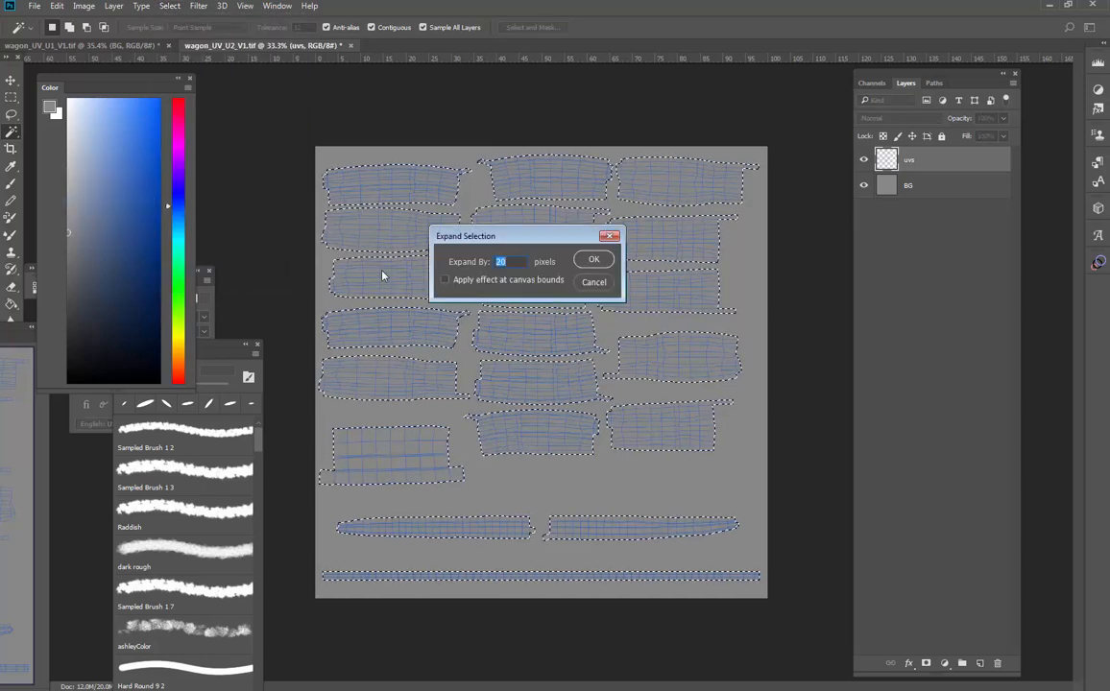
{"action": "left_click", "coordinate": [594, 259]}
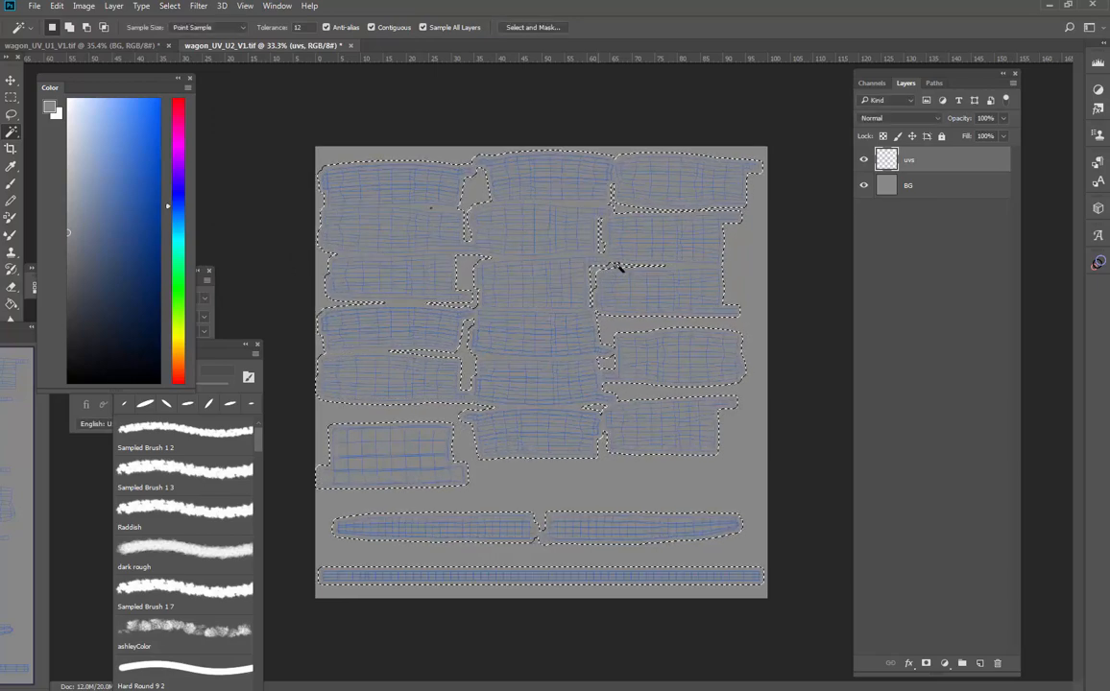
- Add a new layer above BG, put it into a group, and mask the group with the expanded selection
{"action": "left_click", "coordinate": [979, 192]}
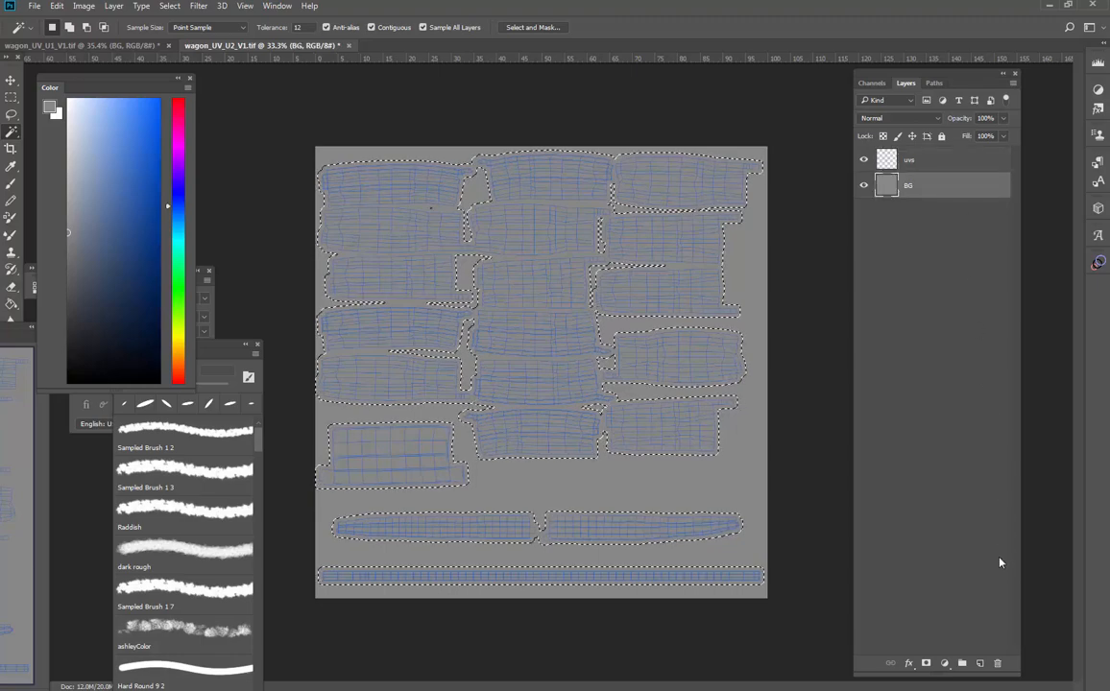
{"action": "left_click", "coordinate": [981, 665]}
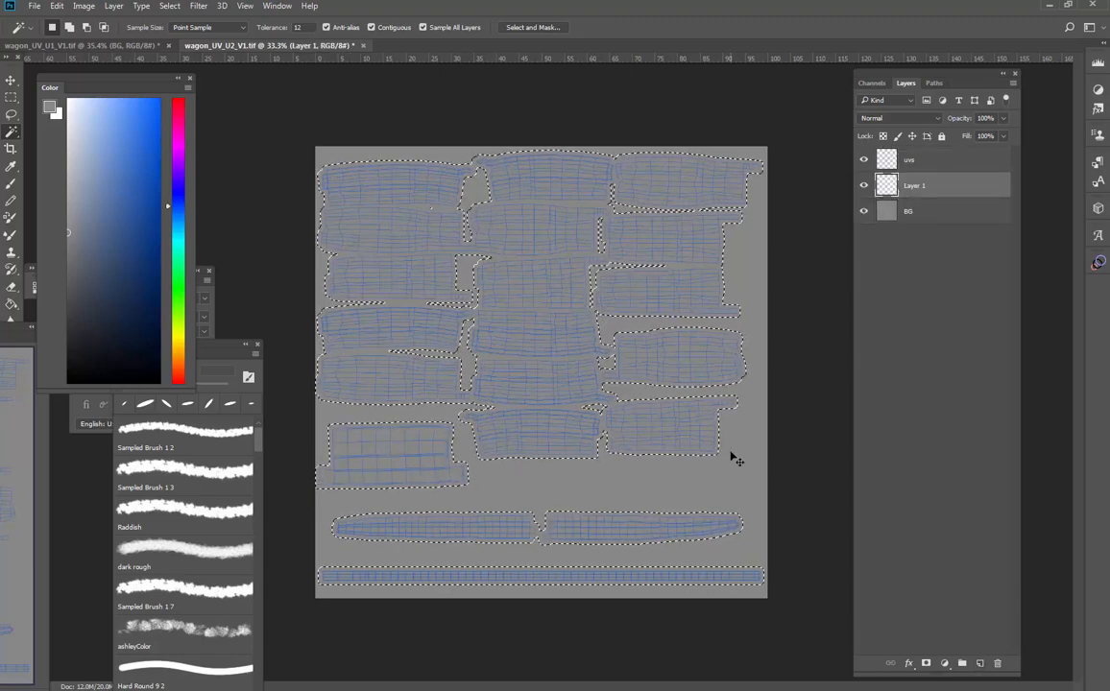
{"action": "key", "text": "ctrl+g"}
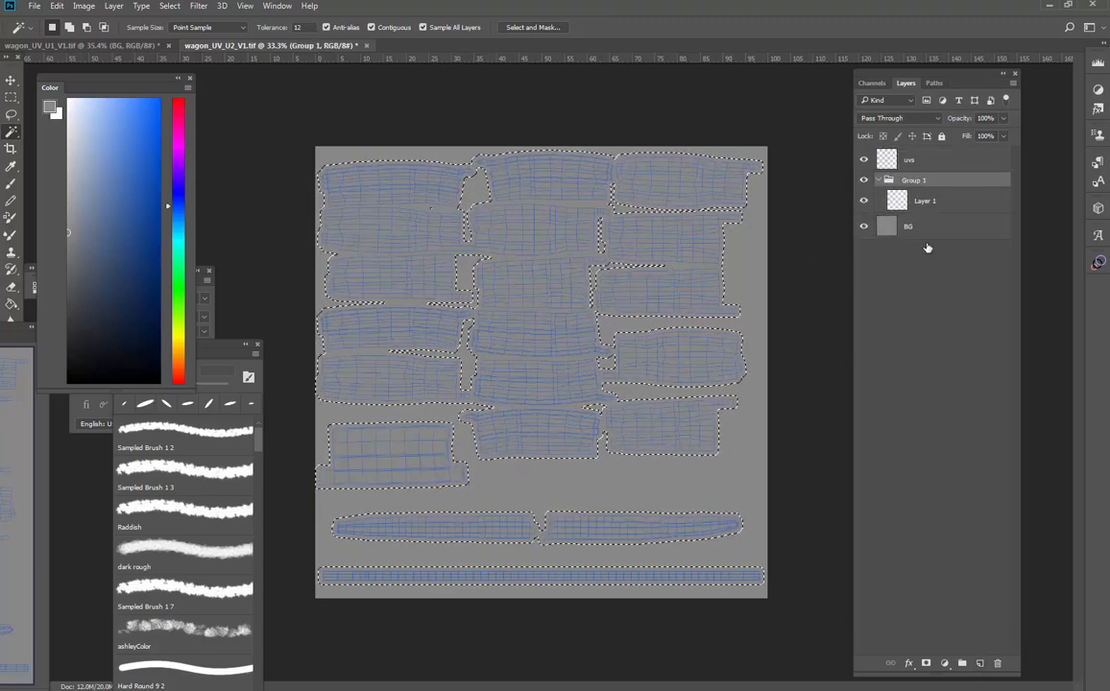
{"action": "left_click", "coordinate": [927, 663]}
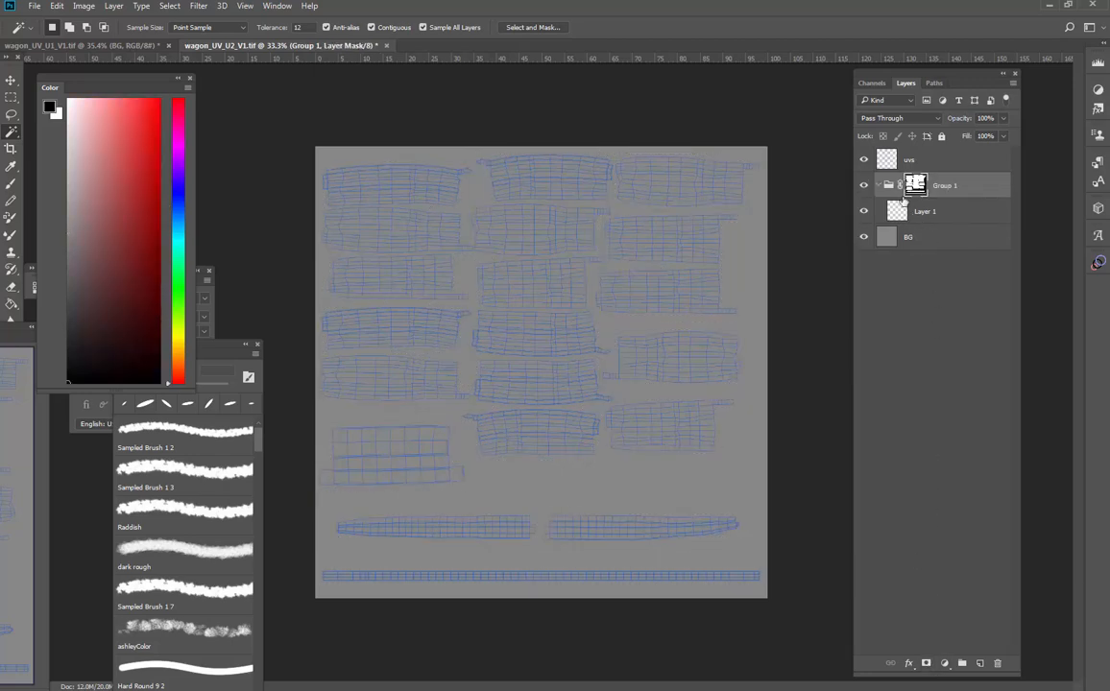
- Fill the new layer inside the masked group with a light brown colour using the Paint Bucket
{"action": "left_click", "coordinate": [907, 214]}
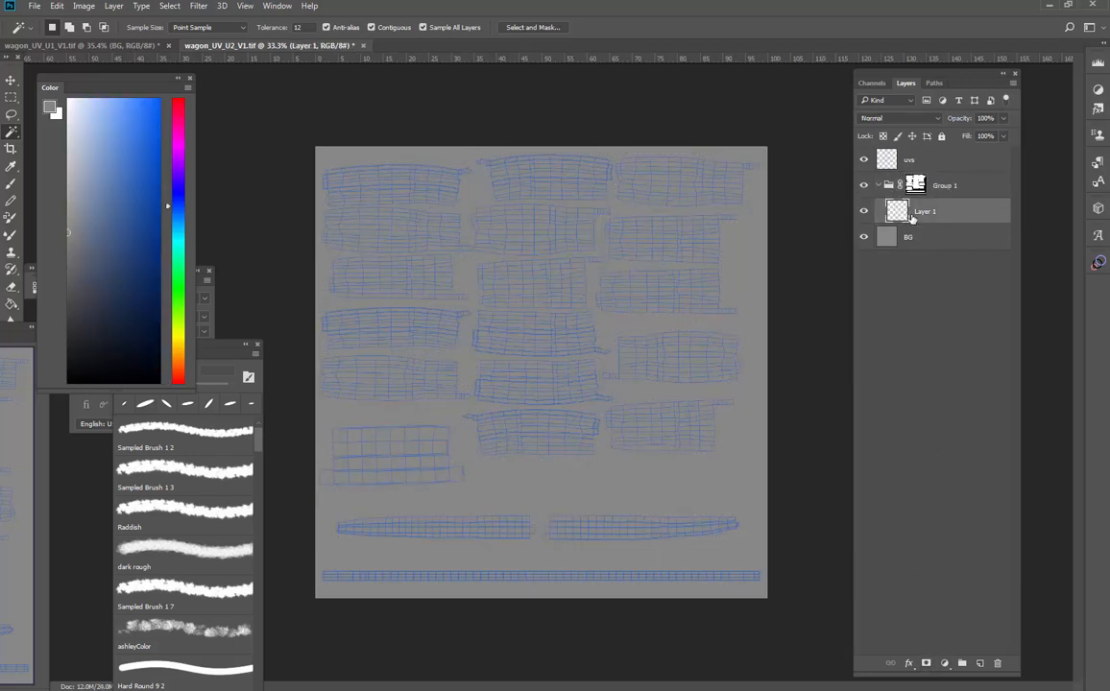
{"action": "key", "text": "g"}
{"action": "left_click", "coordinate": [177, 368]}
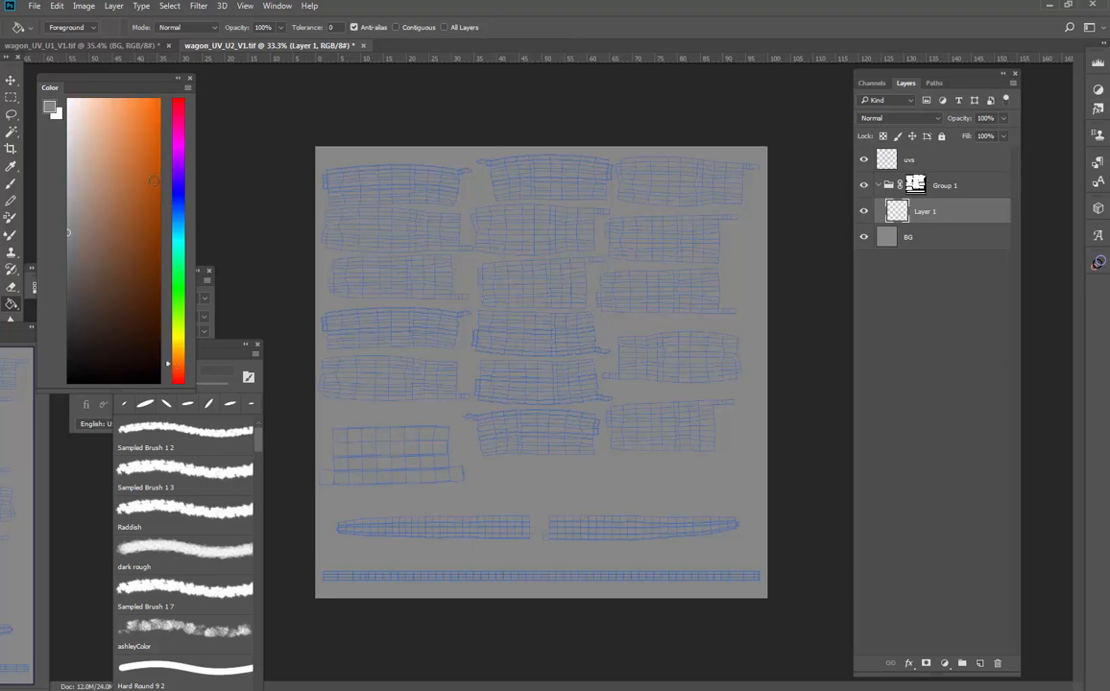
{"action": "left_click", "coordinate": [155, 170]}
{"action": "left_click", "coordinate": [134, 176]}
{"action": "left_click", "coordinate": [179, 357]}
{"action": "left_click", "coordinate": [450, 366]}
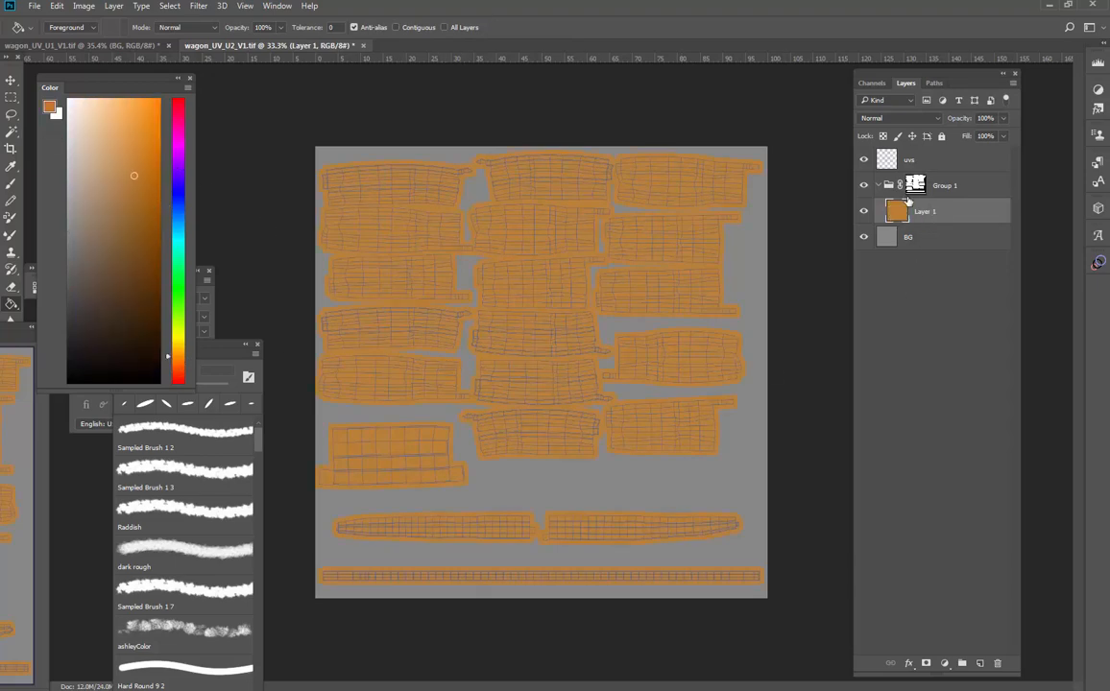
{"action": "left_click", "coordinate": [94, 144]}
{"action": "left_click", "coordinate": [475, 286]}
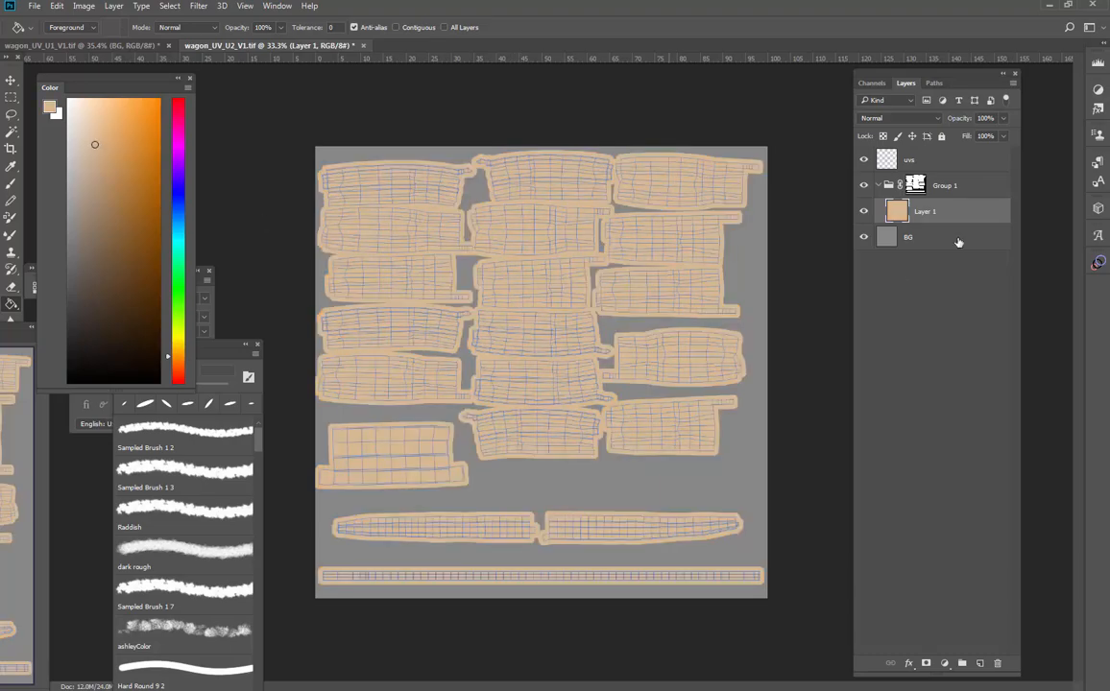
{"action": "left_click", "coordinate": [111, 161]}
{"action": "left_click", "coordinate": [99, 205]}
{"action": "left_click", "coordinate": [748, 234]}
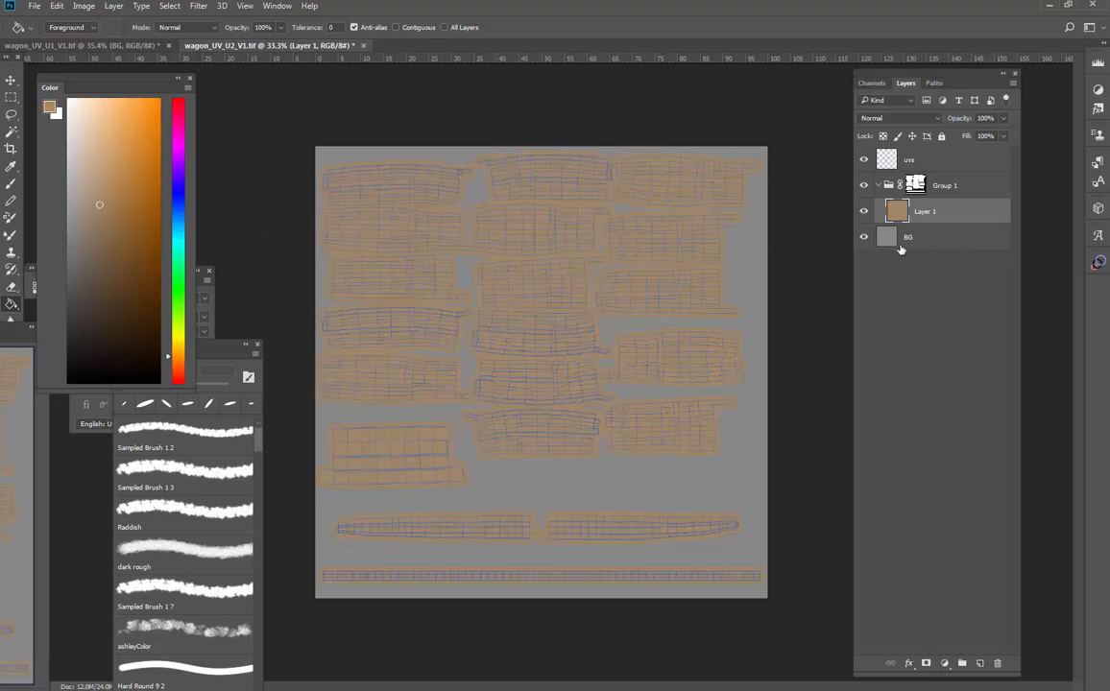
- Refill the BG layer with a darker grey
{"action": "left_click", "coordinate": [901, 240]}
{"action": "left_click", "coordinate": [68, 259]}
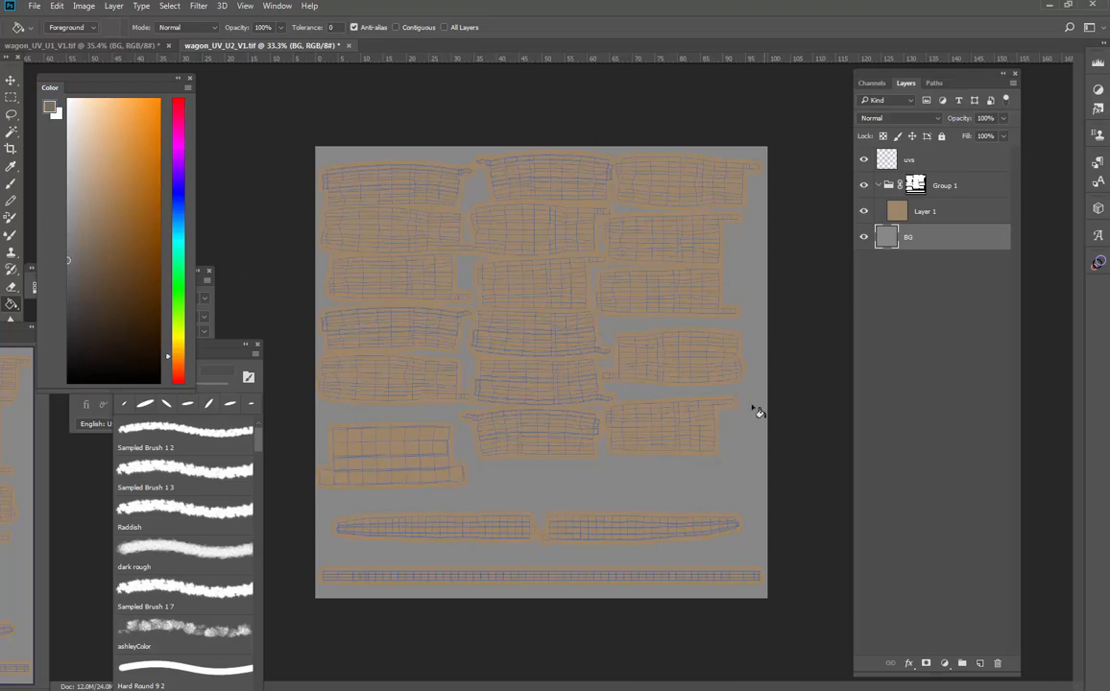
{"action": "left_click", "coordinate": [746, 453]}
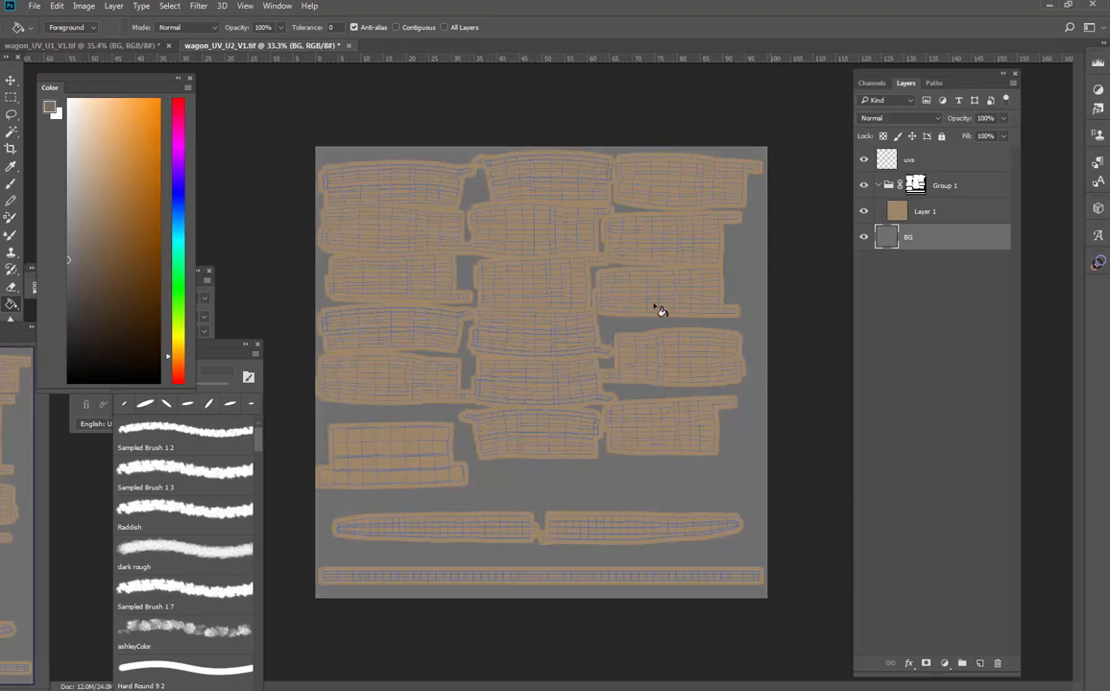
- Zoom in on the UV shells to inspect the coloured padding around them
{"action": "key", "text": "z"}
{"action": "left_click", "coordinate": [615, 324]}
{"action": "left_click", "coordinate": [615, 325]}
{"action": "left_click", "coordinate": [616, 324]}
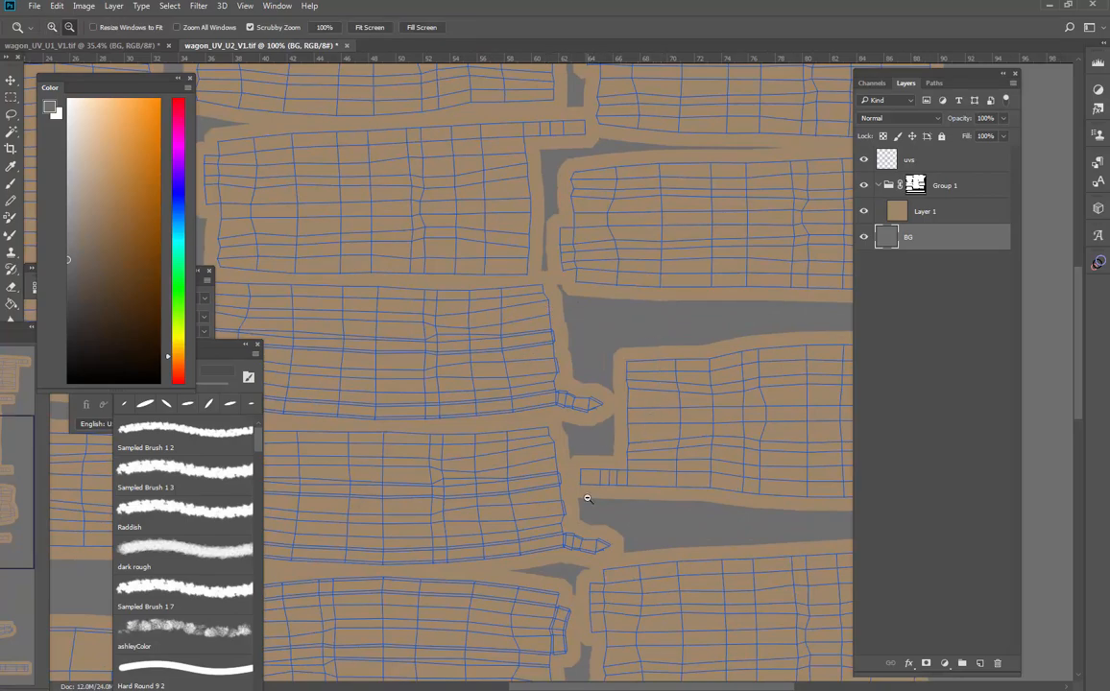
- Zoom out on the U2 snapshot and toggle the UV line layer's visibility to check the padded base colour
{"action": "left_click", "coordinate": [588, 498], "text": "alt"}
{"action": "left_click", "coordinate": [588, 499], "text": "alt"}
{"action": "left_click", "coordinate": [588, 498], "text": "alt"}
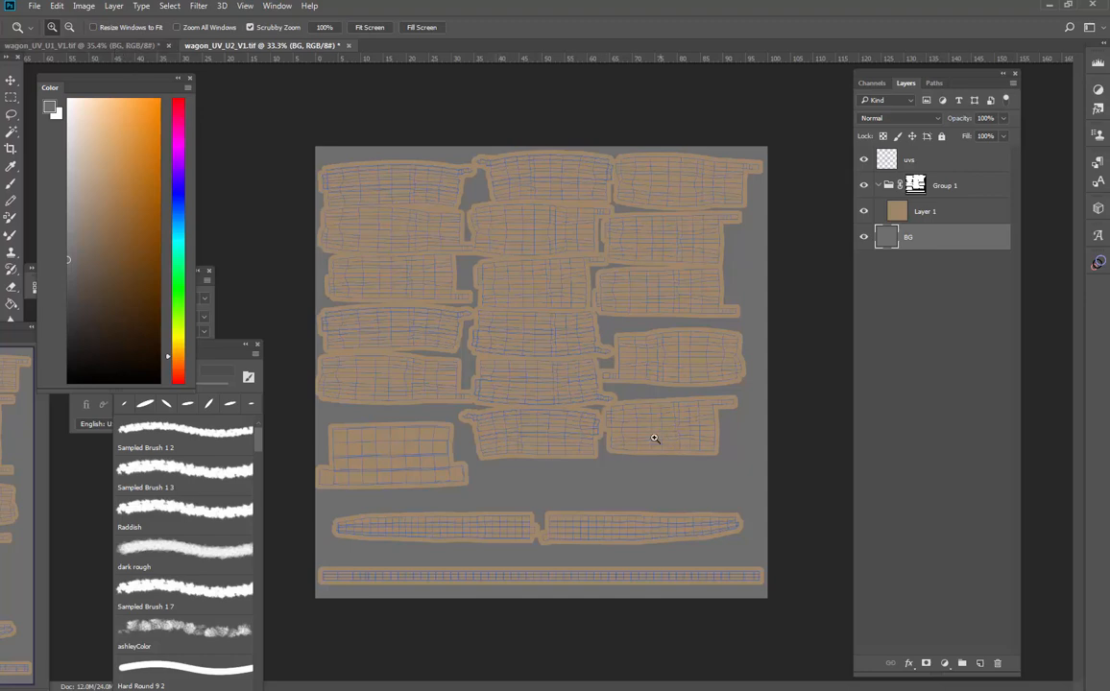
{"action": "left_click", "coordinate": [865, 160]}
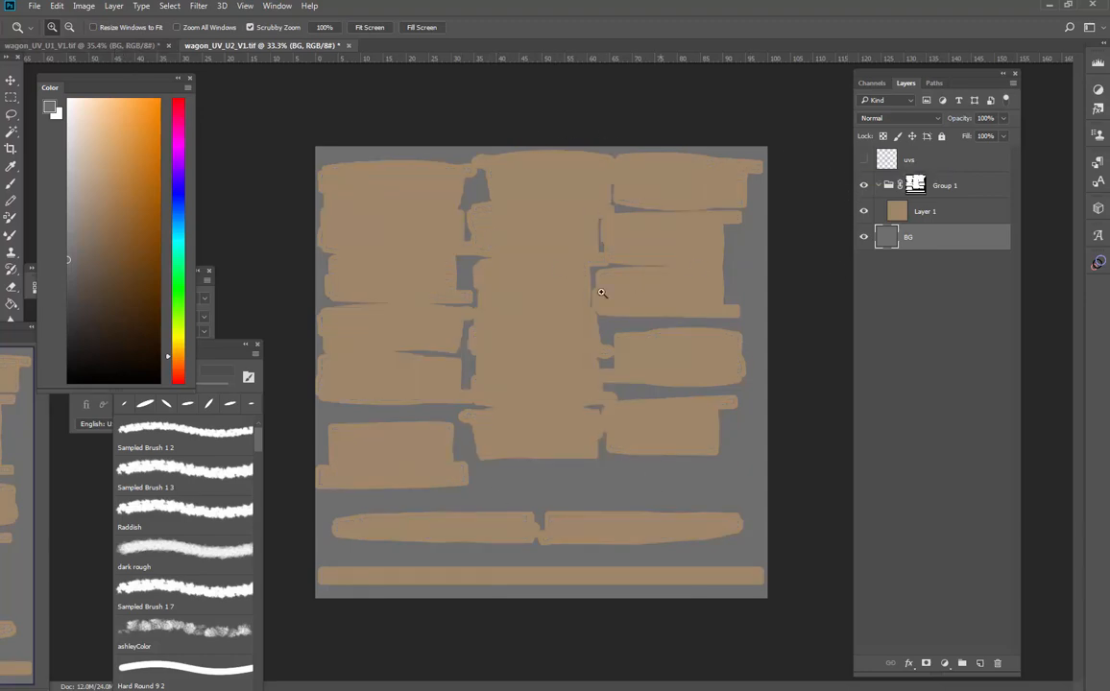
{"action": "left_click", "coordinate": [864, 160]}
- Switch to the wagon_UV_U1 document and select all UV shells with the Magic Wand by inverting a background selection
{"action": "left_click", "coordinate": [141, 44]}
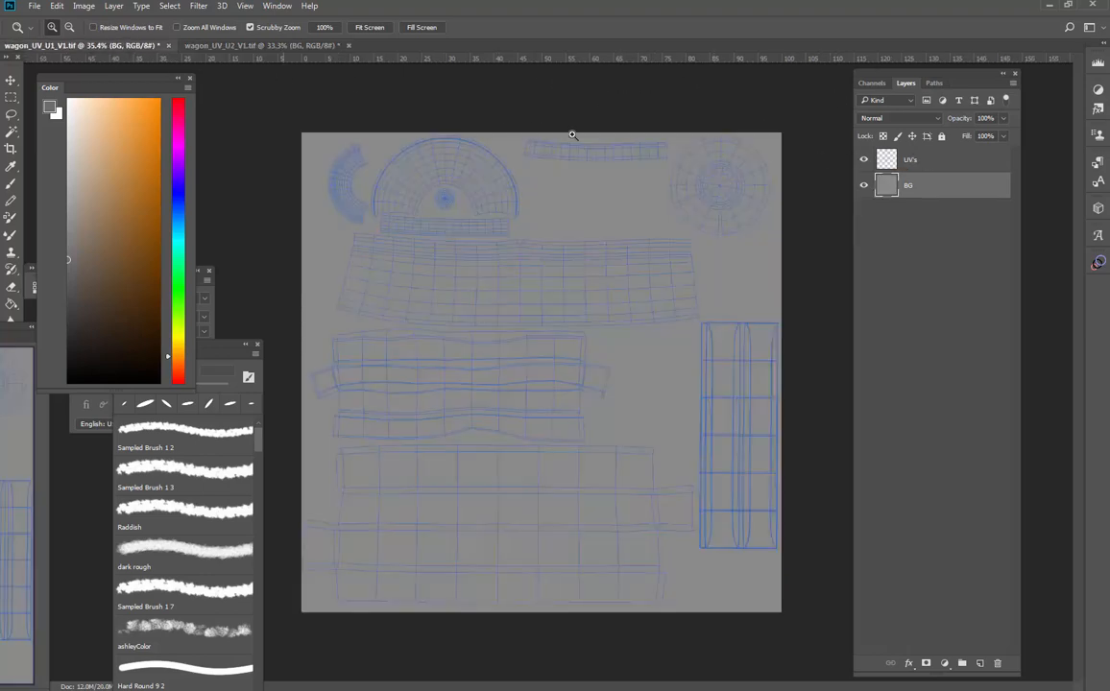
{"action": "key", "text": "w"}
{"action": "left_click", "coordinate": [751, 280]}
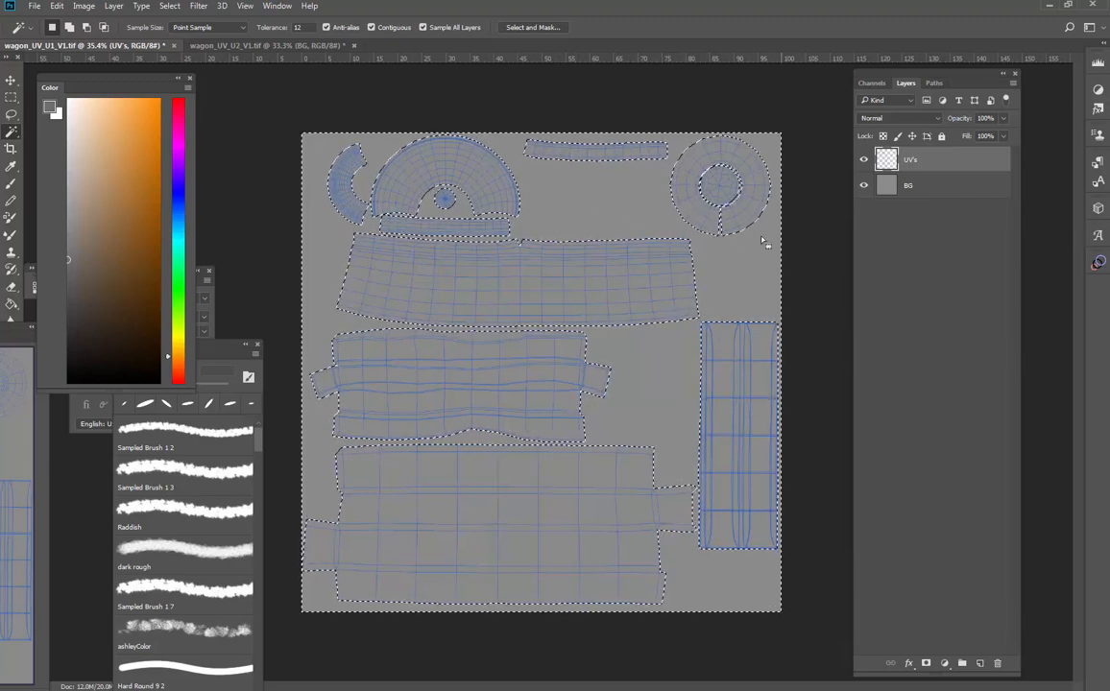
{"action": "key", "text": "ctrl+shift+i"}
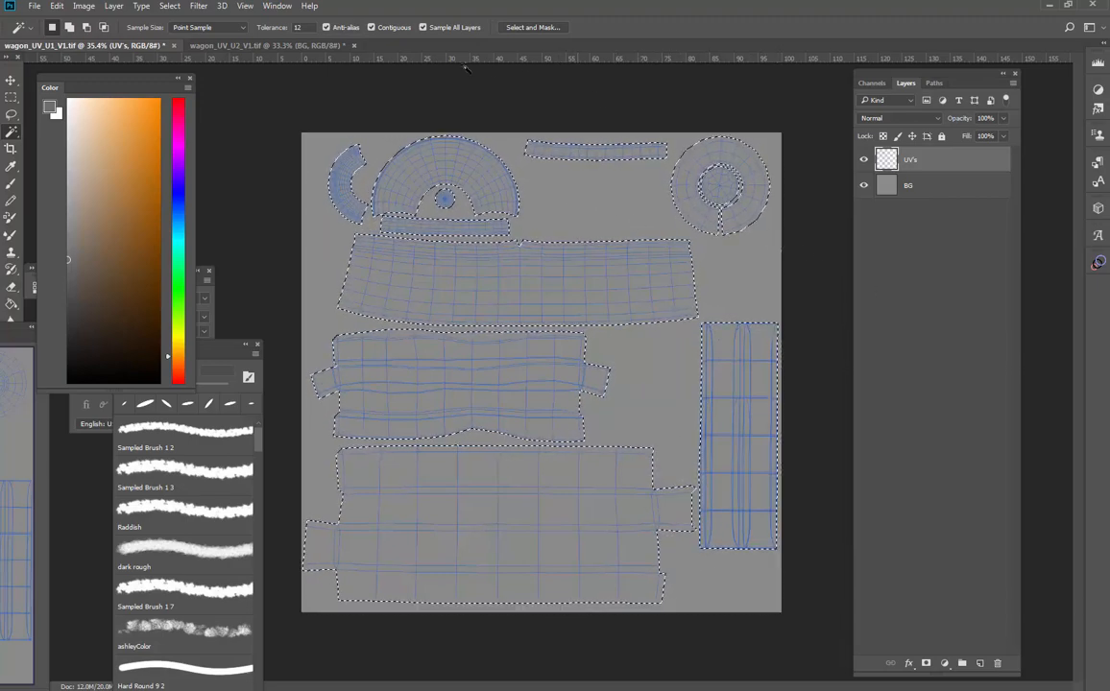
- Expand the shell selection by 10 pixels
{"action": "left_click", "coordinate": [169, 5]}
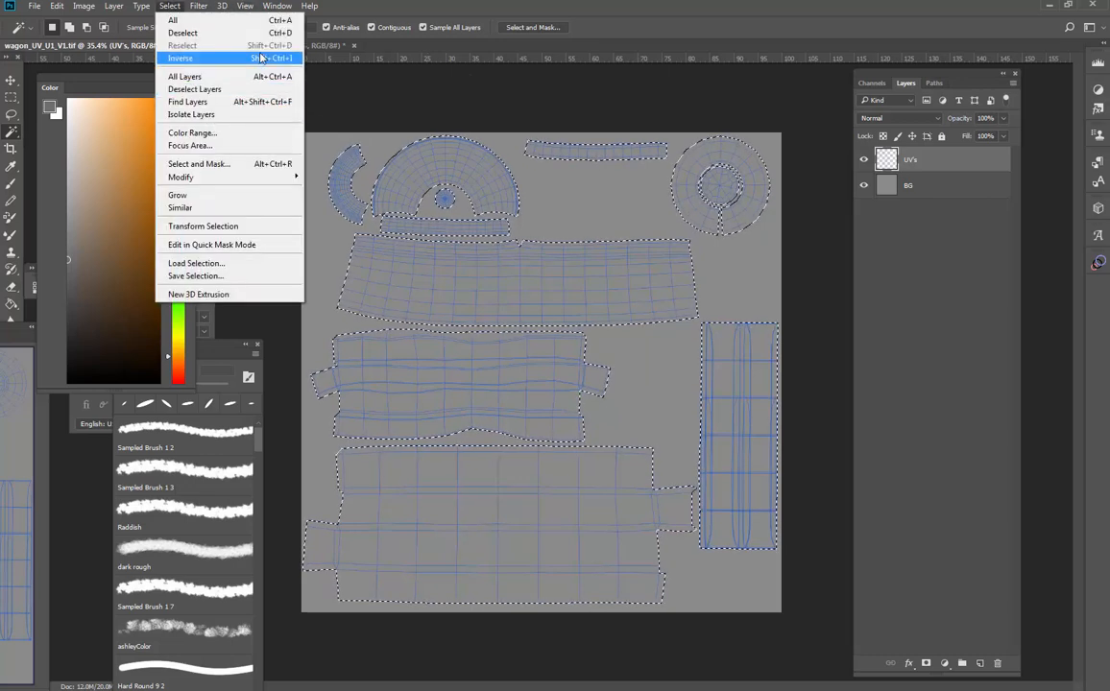
{"action": "left_click", "coordinate": [985, 163]}
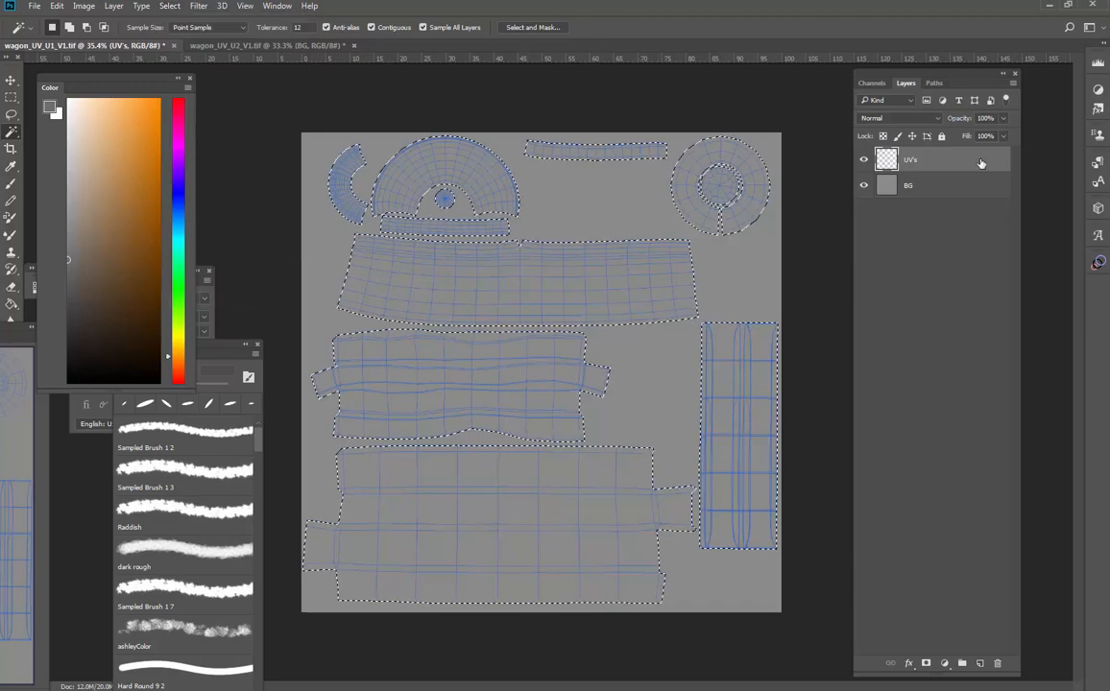
{"action": "left_click", "coordinate": [169, 6]}
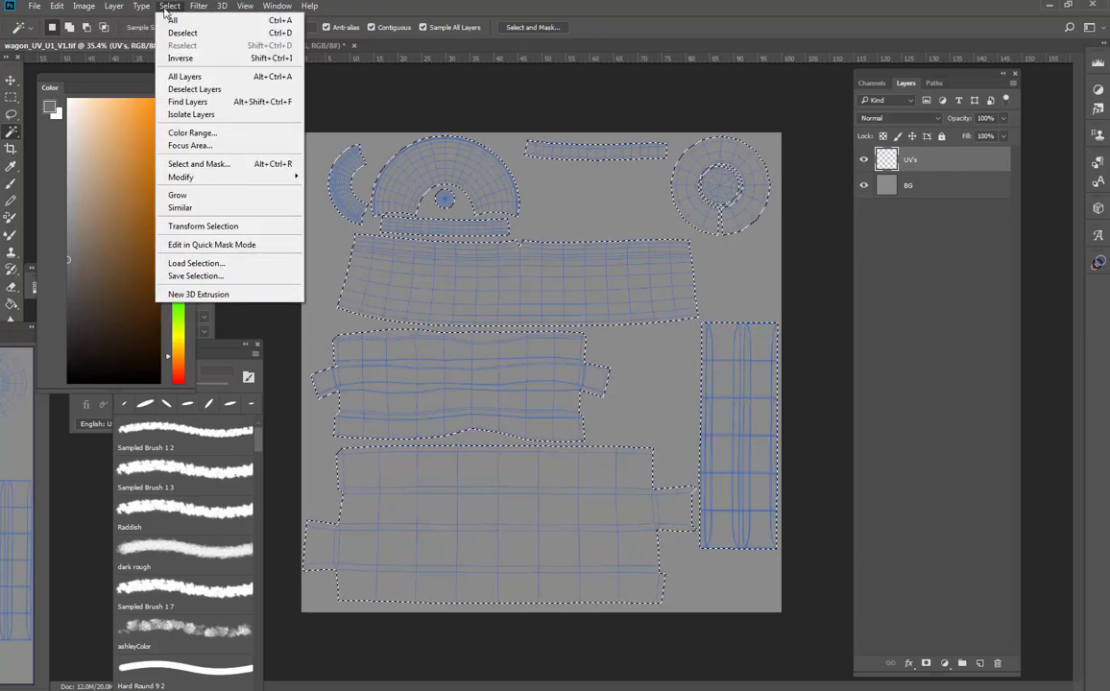
{"action": "mouse_move", "coordinate": [213, 183]}
{"action": "left_click", "coordinate": [91, 200]}
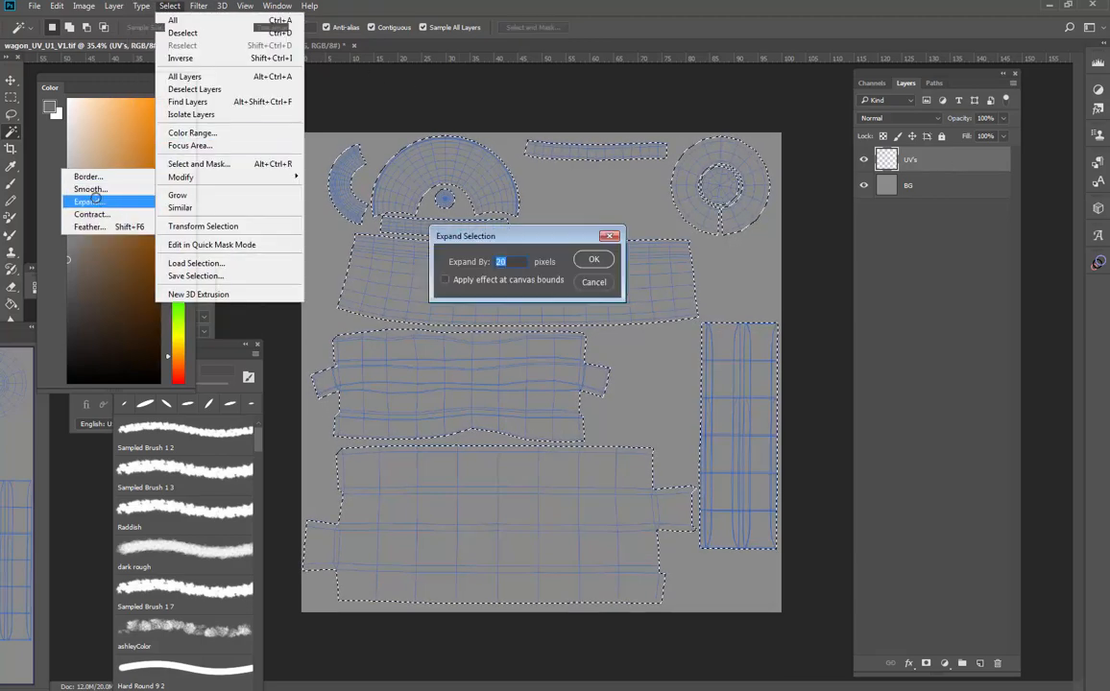
{"action": "type", "text": "10"}
{"action": "left_click", "coordinate": [602, 264]}
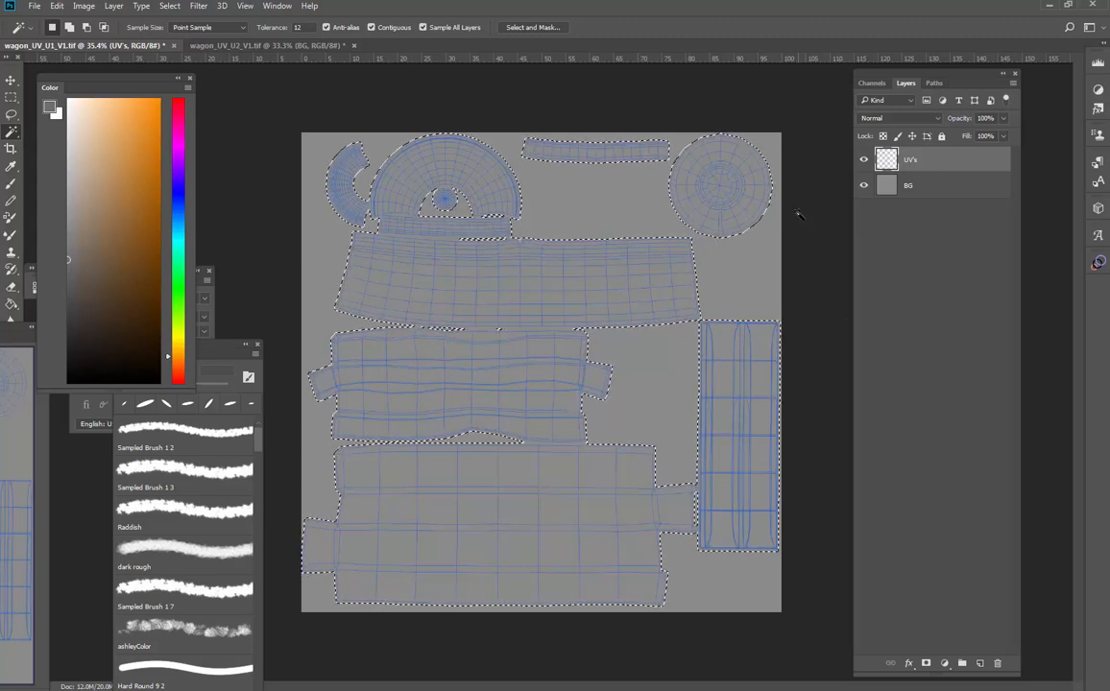
- Add a new layer above BG and put it into a group
{"action": "left_click", "coordinate": [949, 189]}
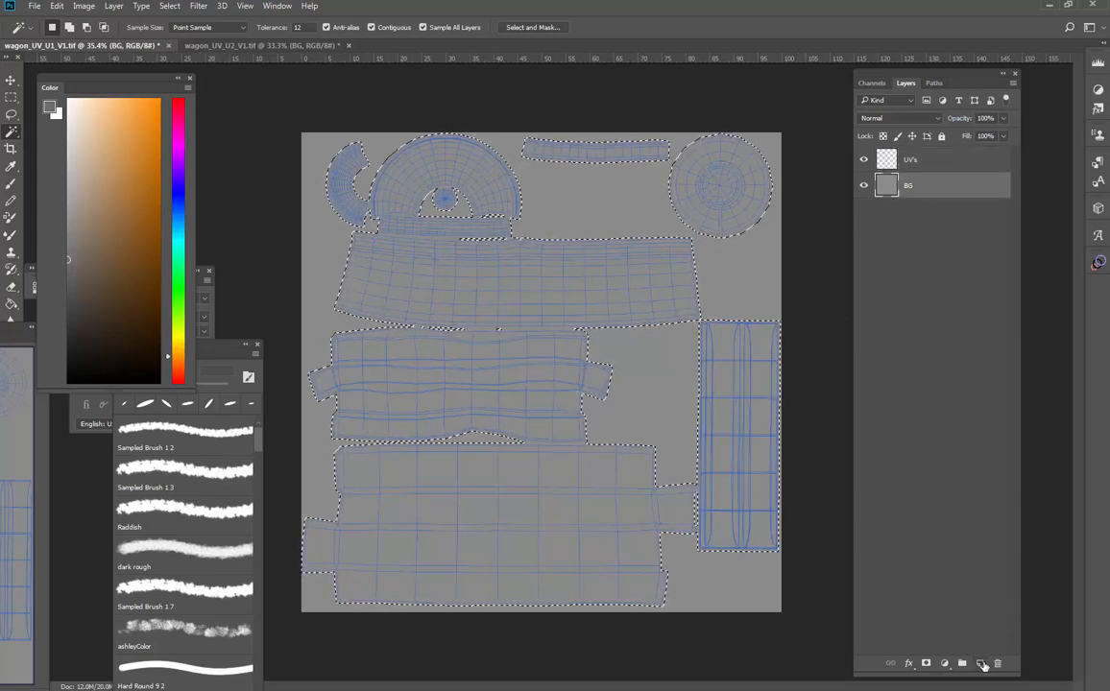
{"action": "left_click", "coordinate": [981, 664]}
{"action": "key", "text": "ctrl+g"}
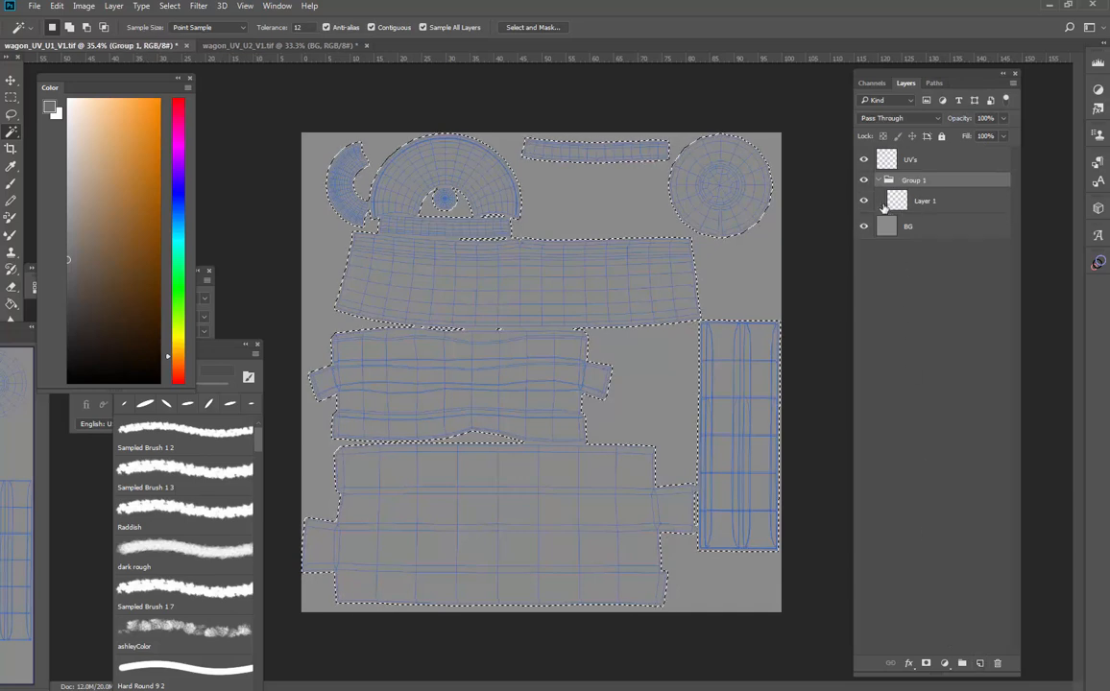
- Rename the group TEXTURES and mask it with the expanded selection
{"action": "double_click", "coordinate": [915, 180]}
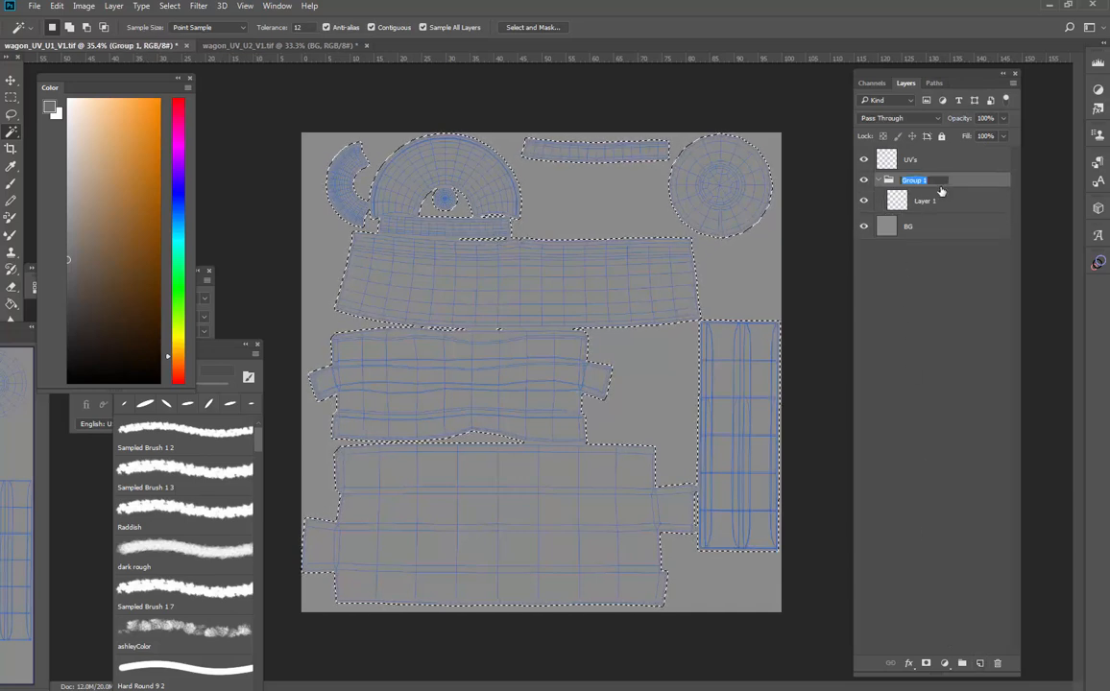
{"action": "type", "text": "TEXTURE"}
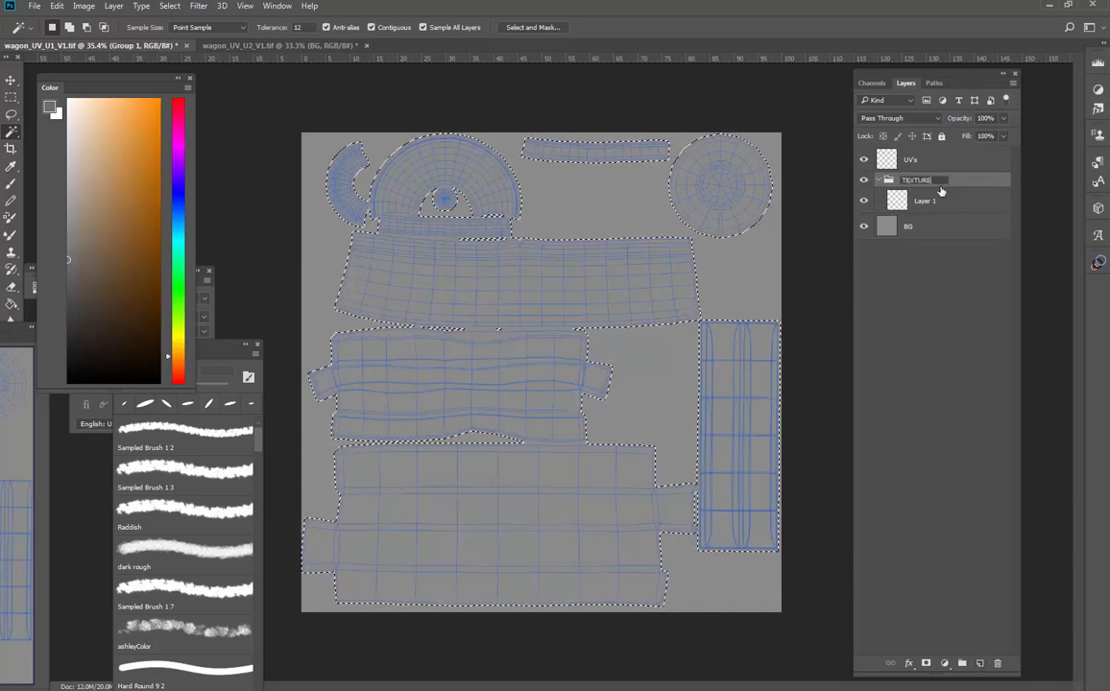
{"action": "type", "text": "S"}
{"action": "key", "text": "Return"}
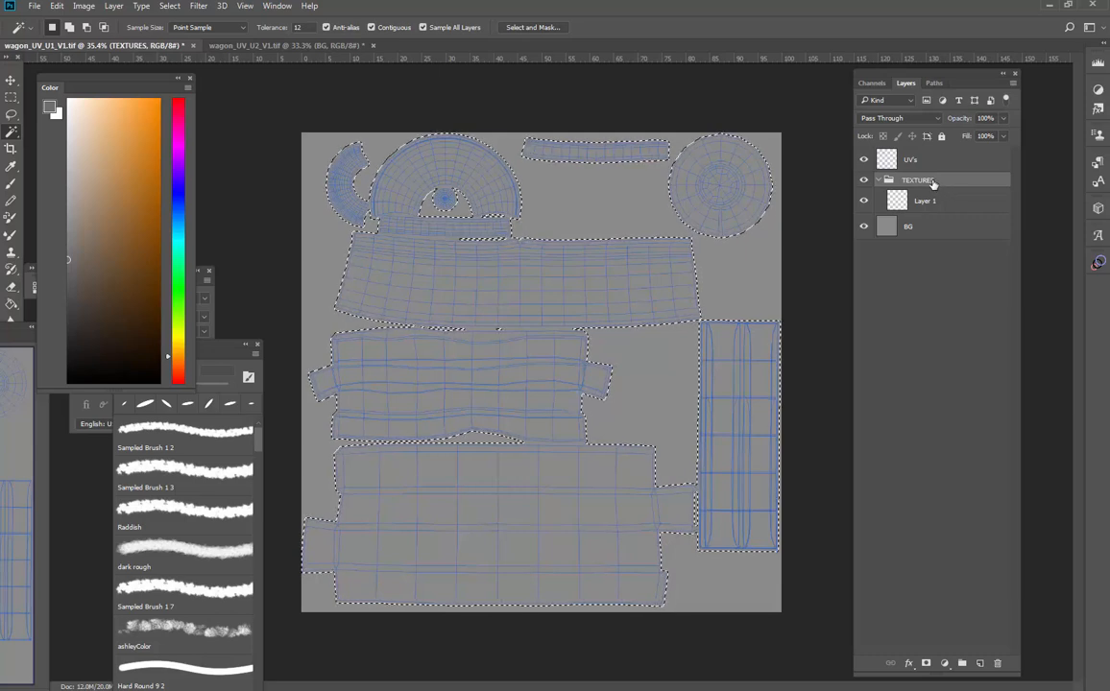
{"action": "left_click", "coordinate": [925, 665]}
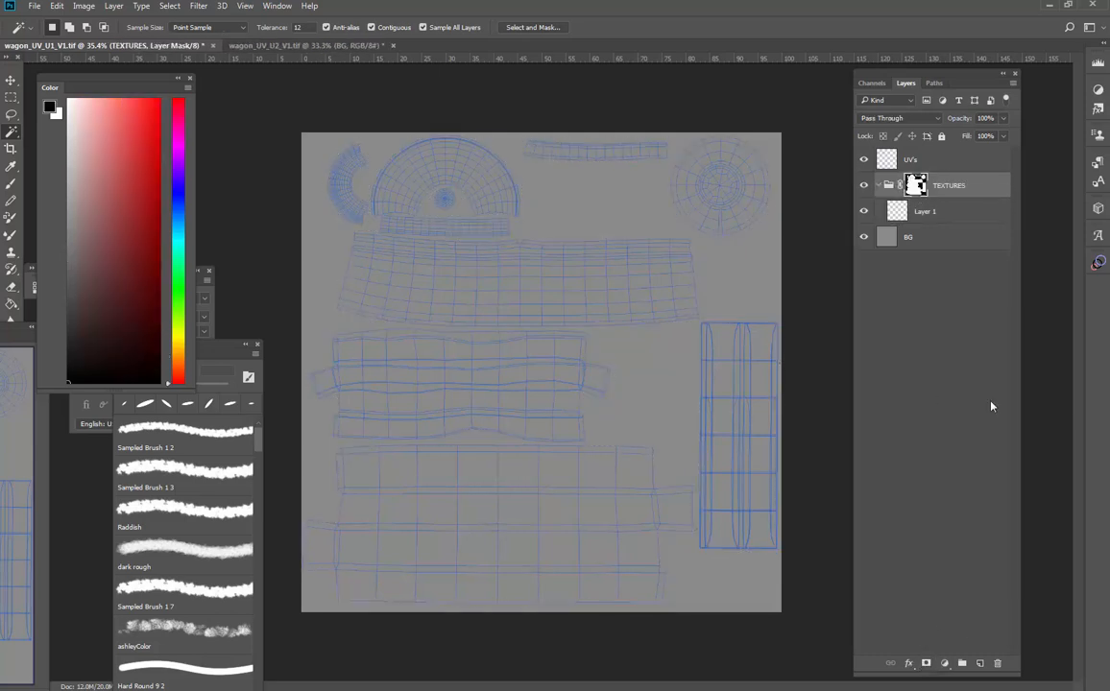
- Rename the layer inside the group COLORBASE
{"action": "double_click", "coordinate": [925, 213]}
{"action": "type", "text": "COLORBASE"}
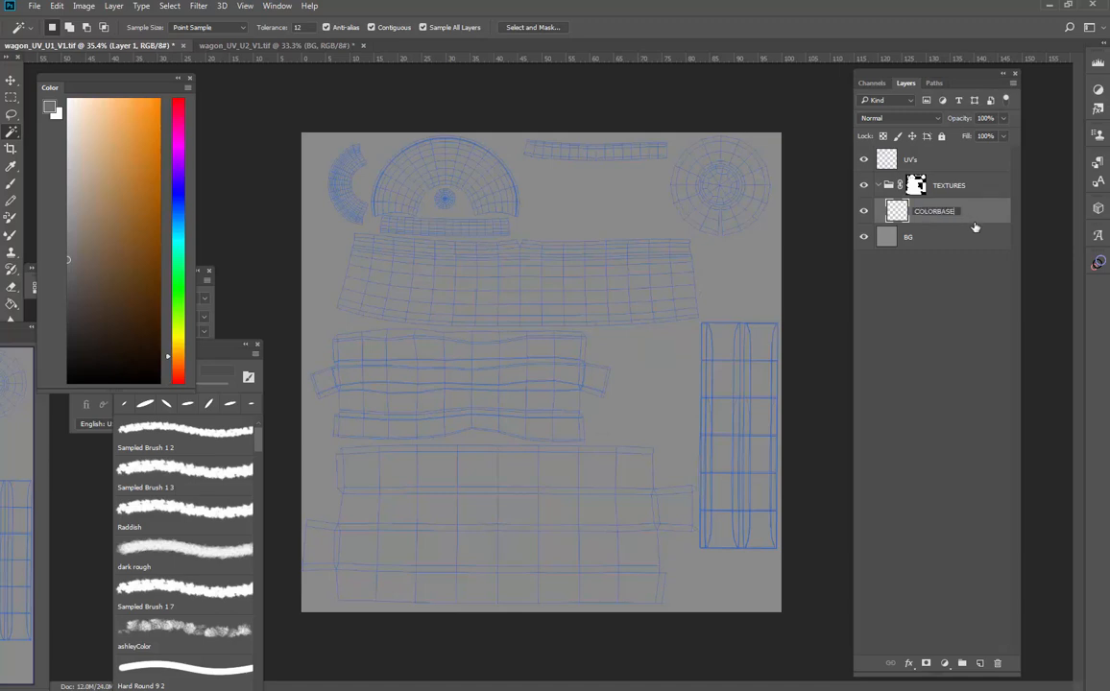
{"action": "key", "text": "Return"}
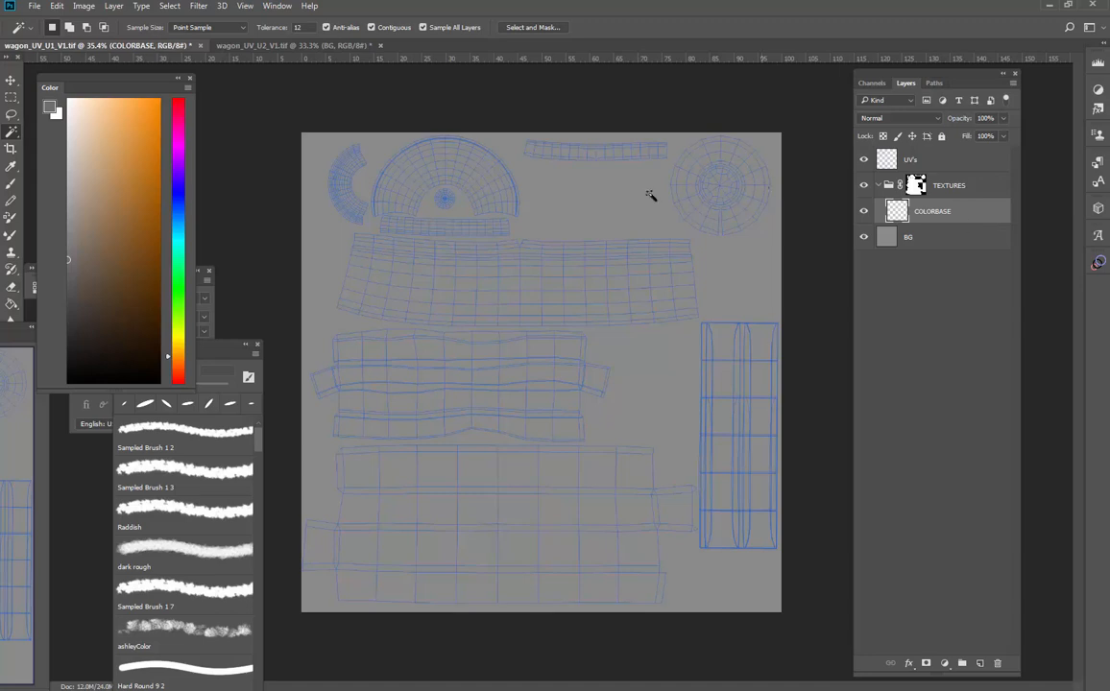
- Fill the COLORBASE layer with a light brown colour using the Paint Bucket
{"action": "key", "text": "g"}
{"action": "left_click", "coordinate": [108, 208]}
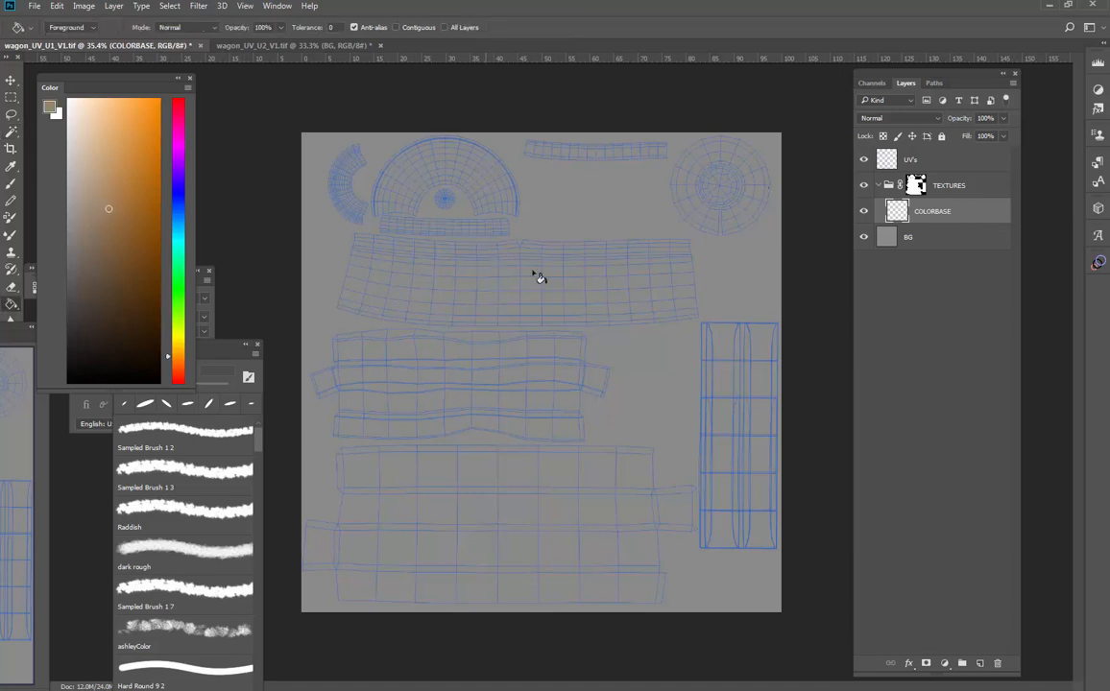
{"action": "left_click", "coordinate": [486, 250]}
- Hide the TEXTURES group and add a new layer placed above it
{"action": "left_click", "coordinate": [926, 188]}
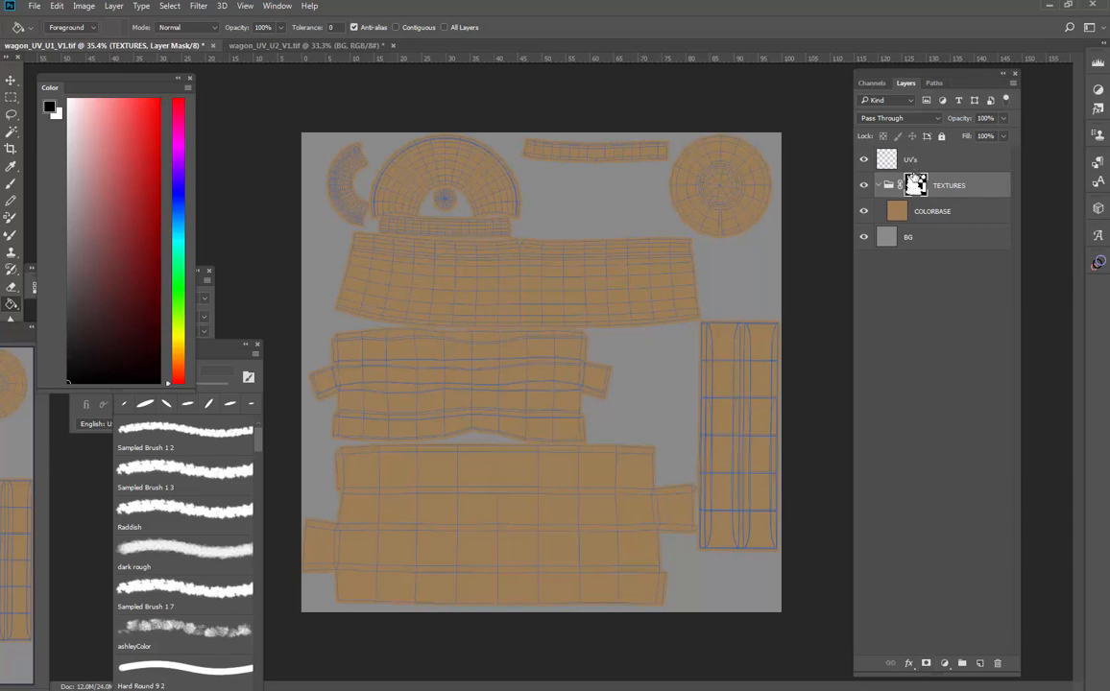
{"action": "left_click", "coordinate": [895, 162]}
{"action": "left_click", "coordinate": [863, 189]}
{"action": "left_click", "coordinate": [978, 186]}
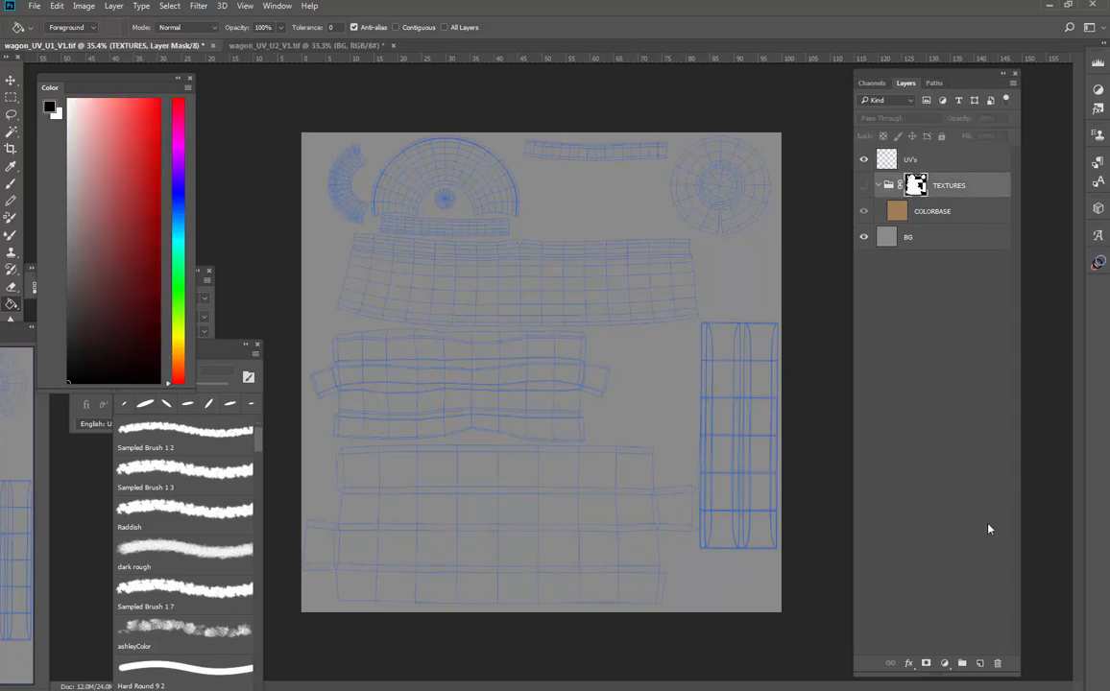
{"action": "left_click", "coordinate": [979, 661]}
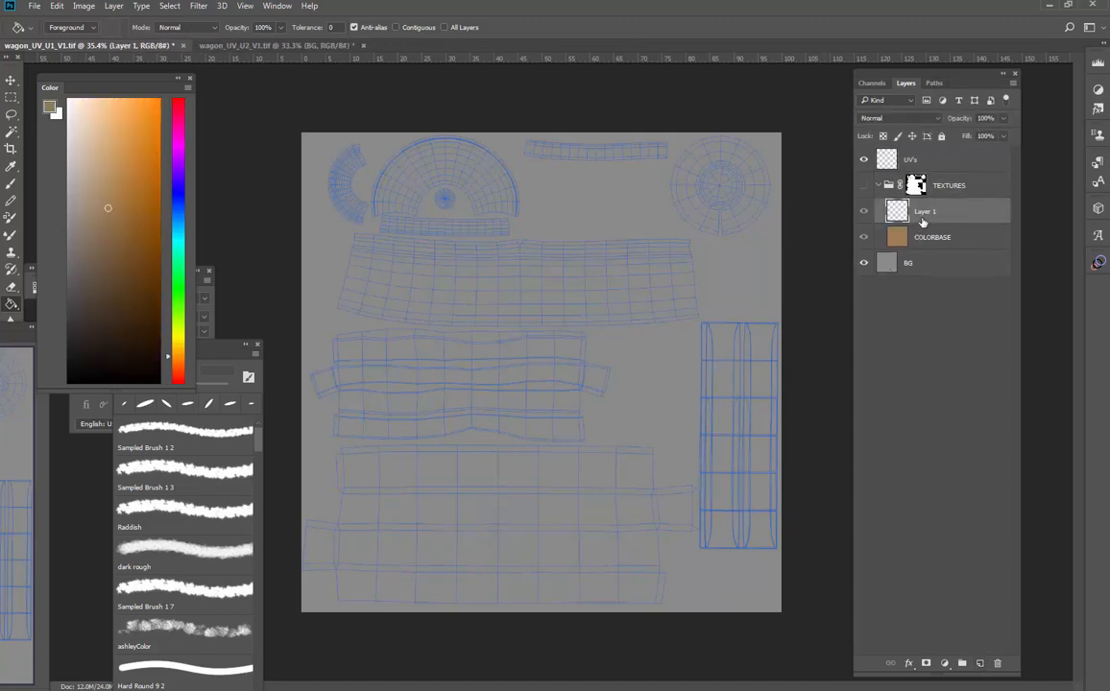
{"action": "left_click_drag", "start_coordinate": [936, 206], "coordinate": [938, 173]}
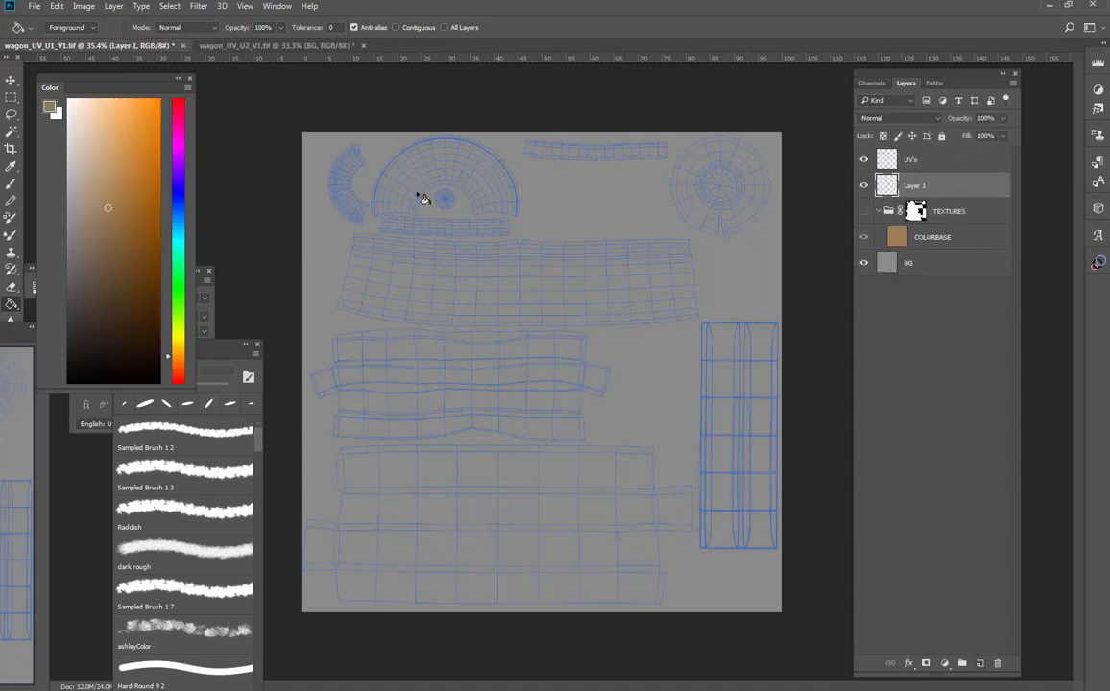
- Paint a large blue brush stroke on the new layer
{"action": "key", "text": "b"}
{"action": "left_click", "coordinate": [179, 195]}
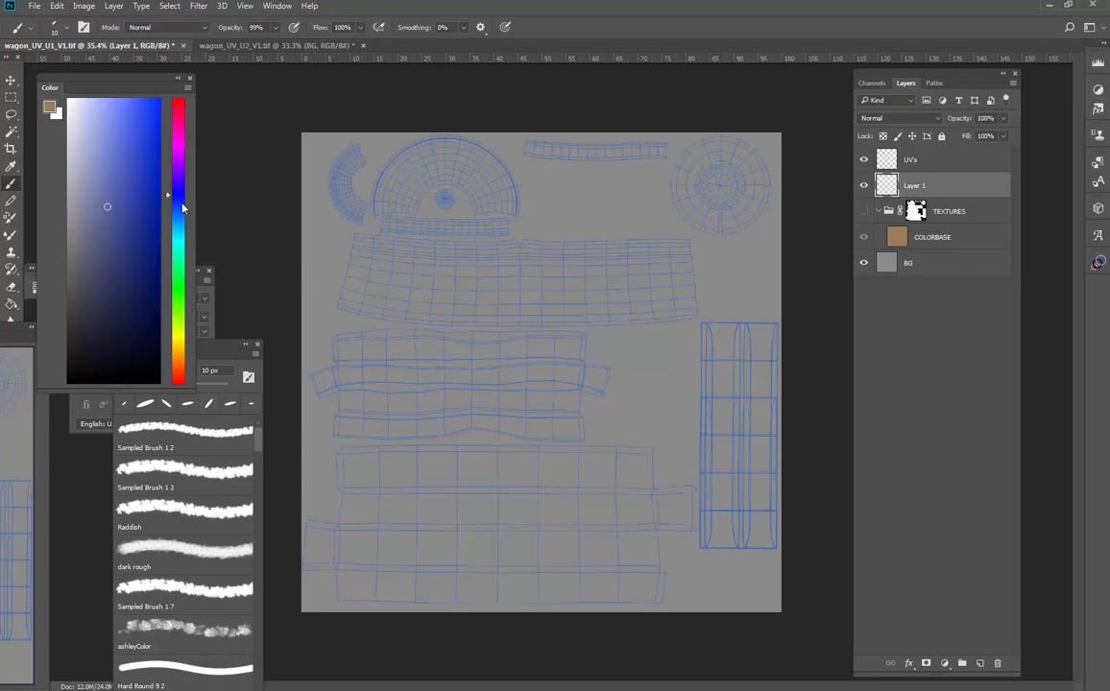
{"action": "left_click_drag", "start_coordinate": [605, 227], "coordinate": [612, 238]}
{"action": "key", "text": "bracketleft"}
{"action": "mouse_move", "coordinate": [576, 252]}
{"action": "left_mouse_down"}
{"action": "mouse_move", "coordinate": [608, 289]}
{"action": "mouse_move", "coordinate": [585, 264]}
{"action": "mouse_move", "coordinate": [583, 239]}
{"action": "mouse_move", "coordinate": [618, 269]}
{"action": "mouse_move", "coordinate": [570, 436]}
{"action": "mouse_move", "coordinate": [625, 529]}
{"action": "mouse_move", "coordinate": [604, 389]}
{"action": "mouse_move", "coordinate": [559, 291]}
{"action": "left_mouse_up"}
- Lasso a small area of the blue paint and add a layer mask from that selection
{"action": "key", "text": "l"}
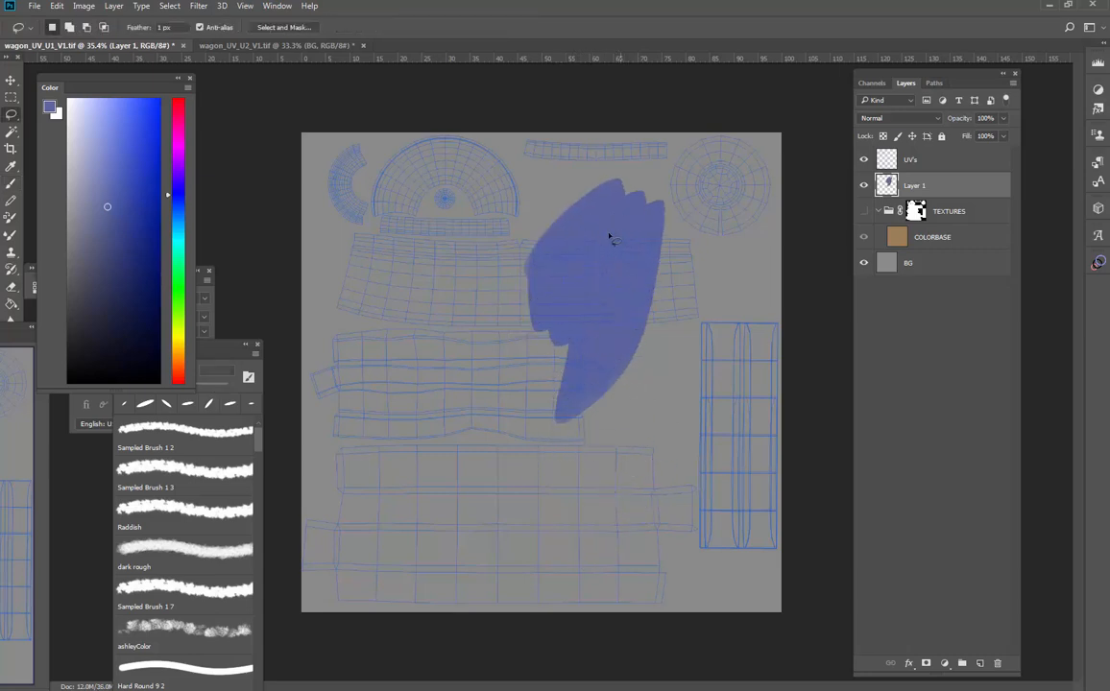
{"action": "mouse_move", "coordinate": [609, 238]}
{"action": "left_mouse_down"}
{"action": "mouse_move", "coordinate": [564, 264]}
{"action": "mouse_move", "coordinate": [594, 306]}
{"action": "mouse_move", "coordinate": [624, 275]}
{"action": "mouse_move", "coordinate": [613, 246]}
{"action": "mouse_move", "coordinate": [594, 285]}
{"action": "left_mouse_up"}
{"action": "left_click", "coordinate": [926, 664]}
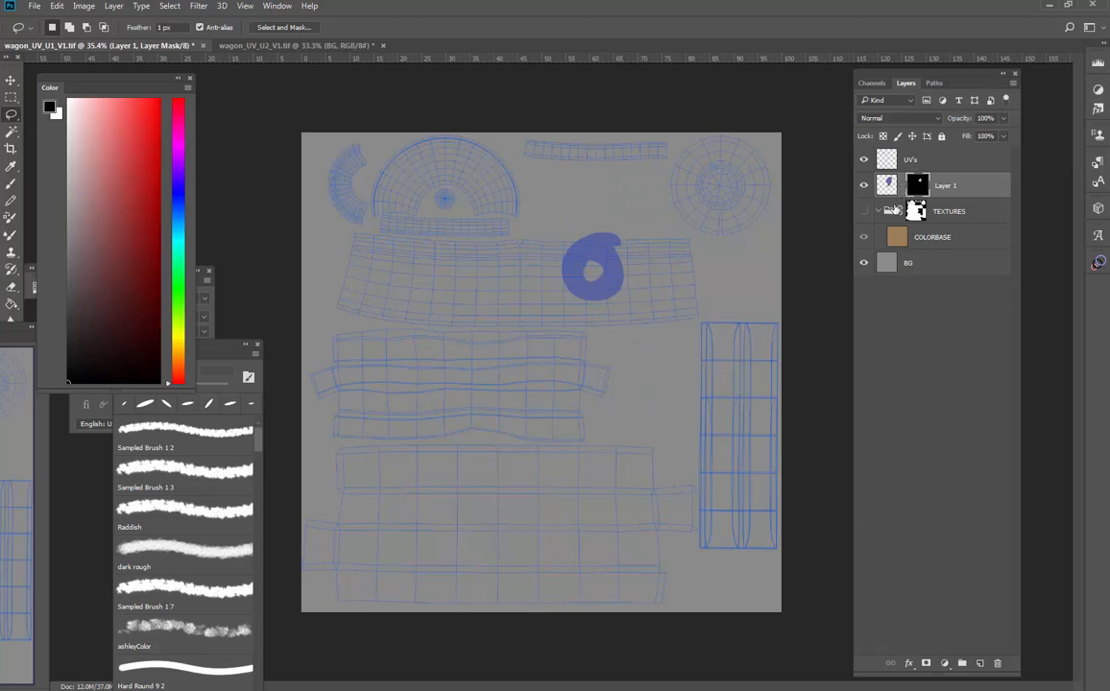
- Try repositioning the layer mask with Free Transform, then undo the transform
{"action": "key", "text": "ctrl+2"}
{"action": "key", "text": "v"}
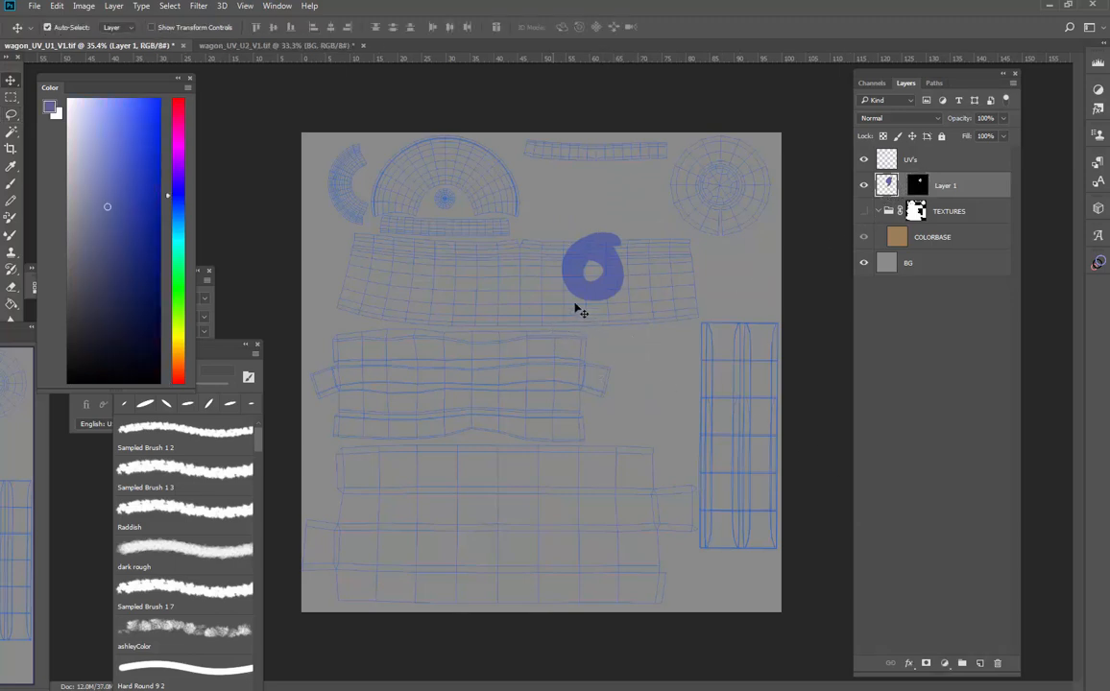
{"action": "mouse_move", "coordinate": [594, 320]}
{"action": "left_mouse_down"}
{"action": "mouse_move", "coordinate": [585, 346]}
{"action": "mouse_move", "coordinate": [624, 251]}
{"action": "mouse_move", "coordinate": [586, 174]}
{"action": "mouse_move", "coordinate": [596, 161]}
{"action": "mouse_move", "coordinate": [624, 254]}
{"action": "left_mouse_up"}
{"action": "left_click", "coordinate": [919, 189]}
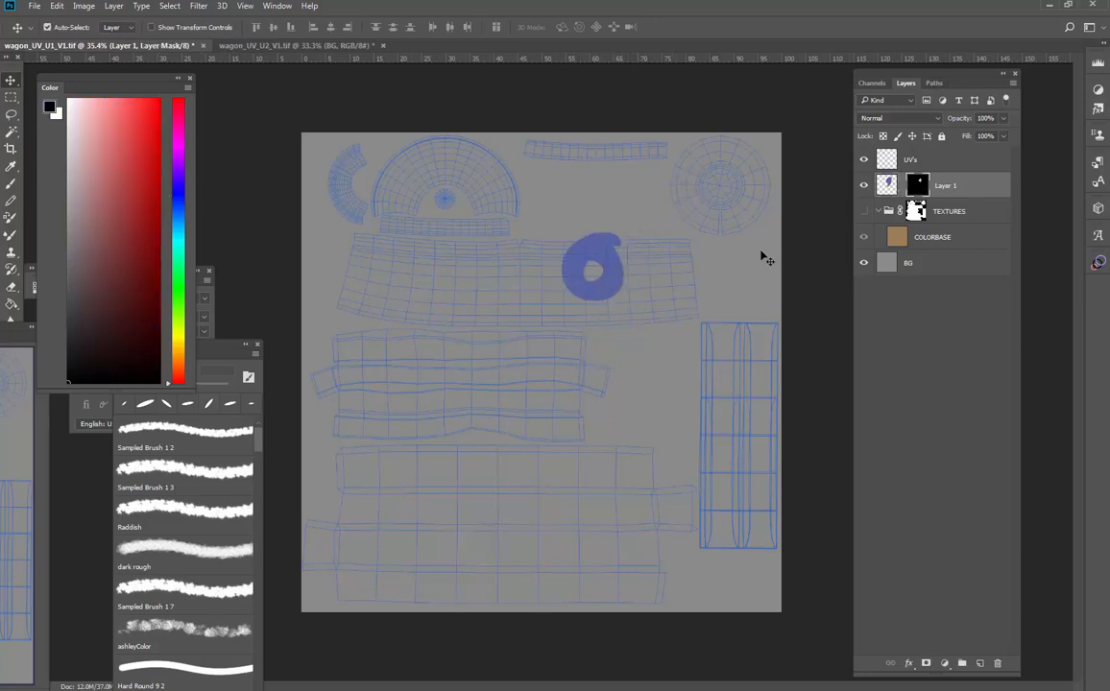
{"action": "key", "text": "ctrl+t"}
{"action": "left_click_drag", "start_coordinate": [601, 345], "coordinate": [565, 268]}
{"action": "key", "text": "Return"}
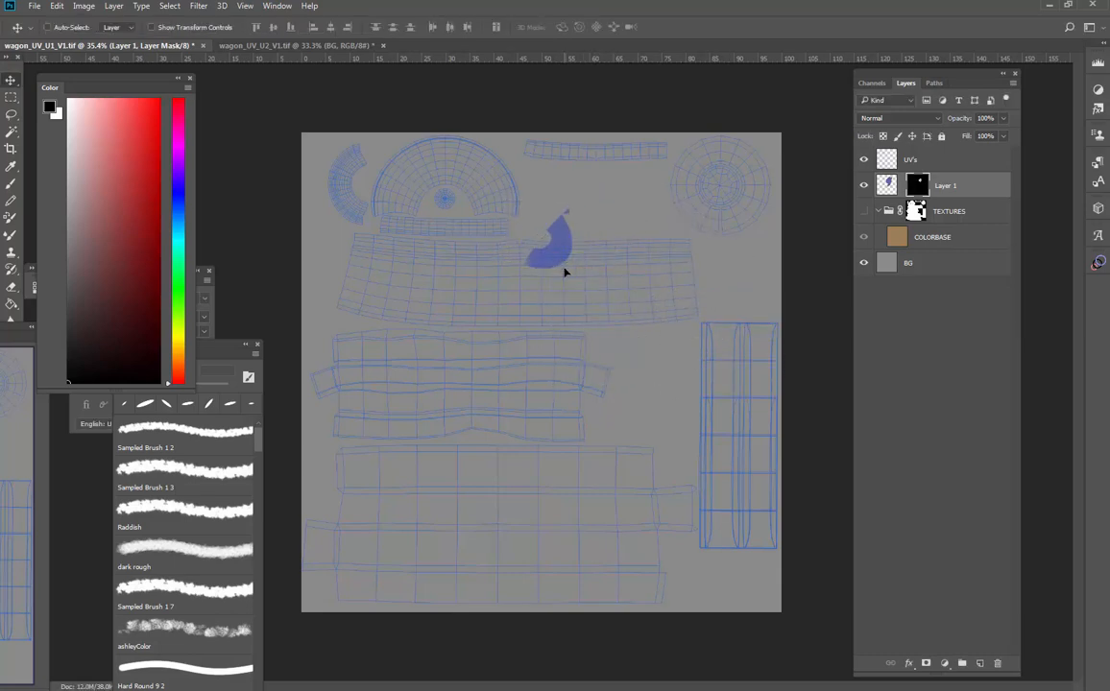
{"action": "key", "text": "ctrl+z"}
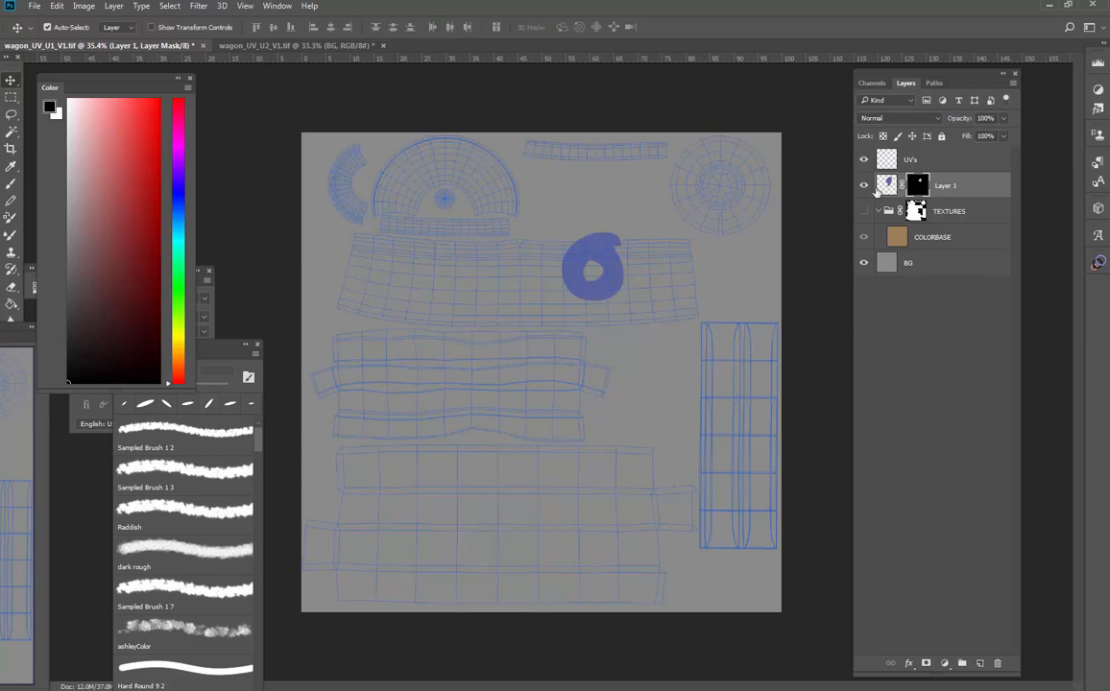
- Unlink the mask from the layer and move the blue paint upward within the mask
{"action": "left_click", "coordinate": [890, 185]}
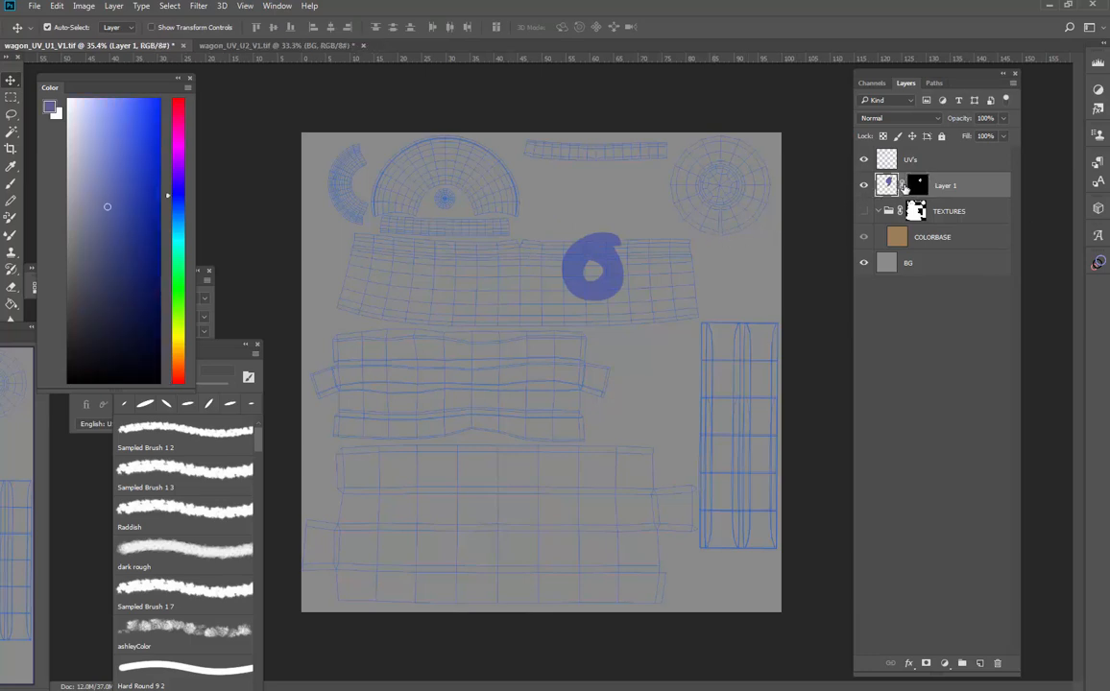
{"action": "left_click_drag", "start_coordinate": [623, 325], "coordinate": [644, 140]}
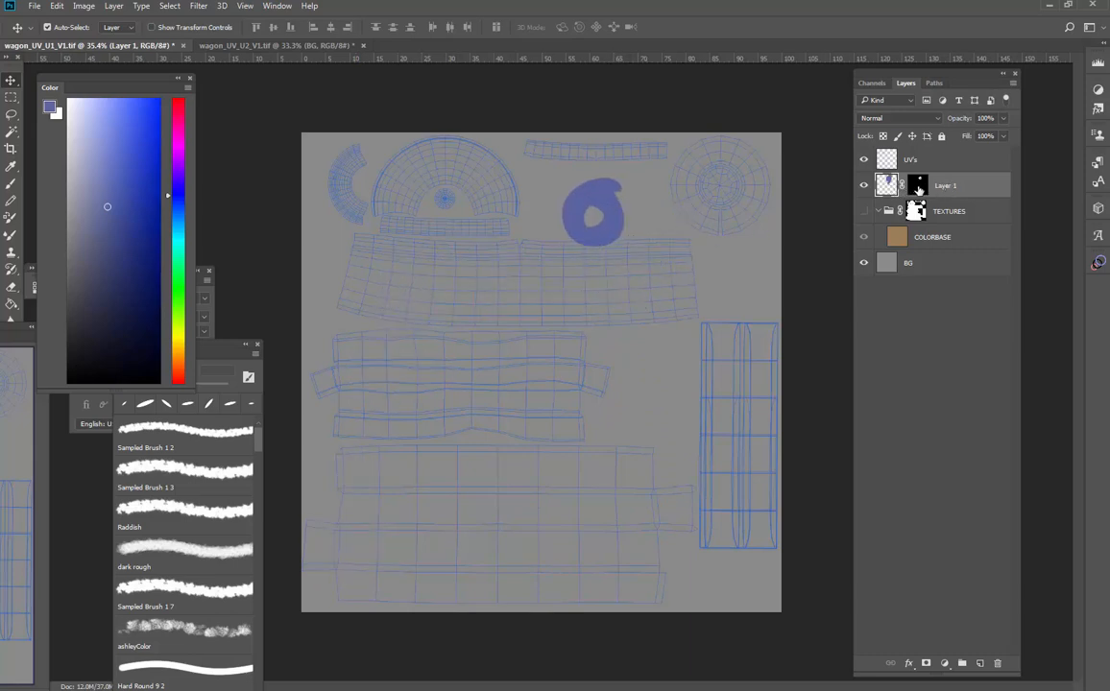
- Load the mask and then the layer's painted pixels as selections
{"action": "left_click", "coordinate": [917, 186]}
{"action": "left_click", "coordinate": [887, 186], "text": "ctrl"}
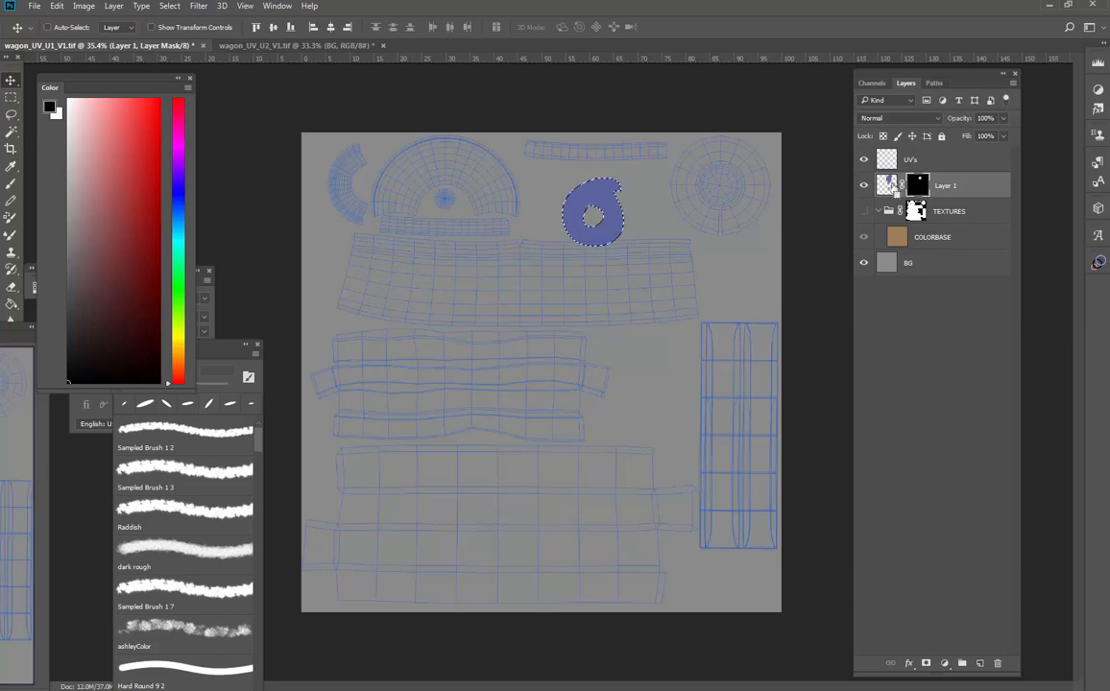
{"action": "left_click", "coordinate": [891, 188], "text": "ctrl"}
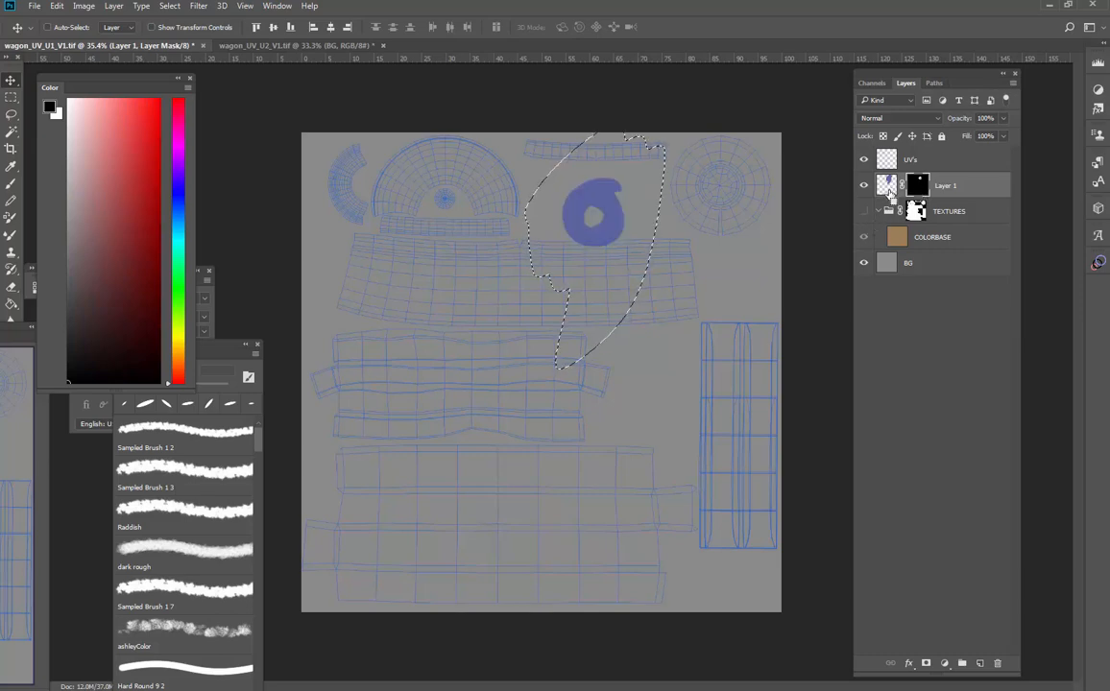
{"action": "left_click", "coordinate": [882, 186]}
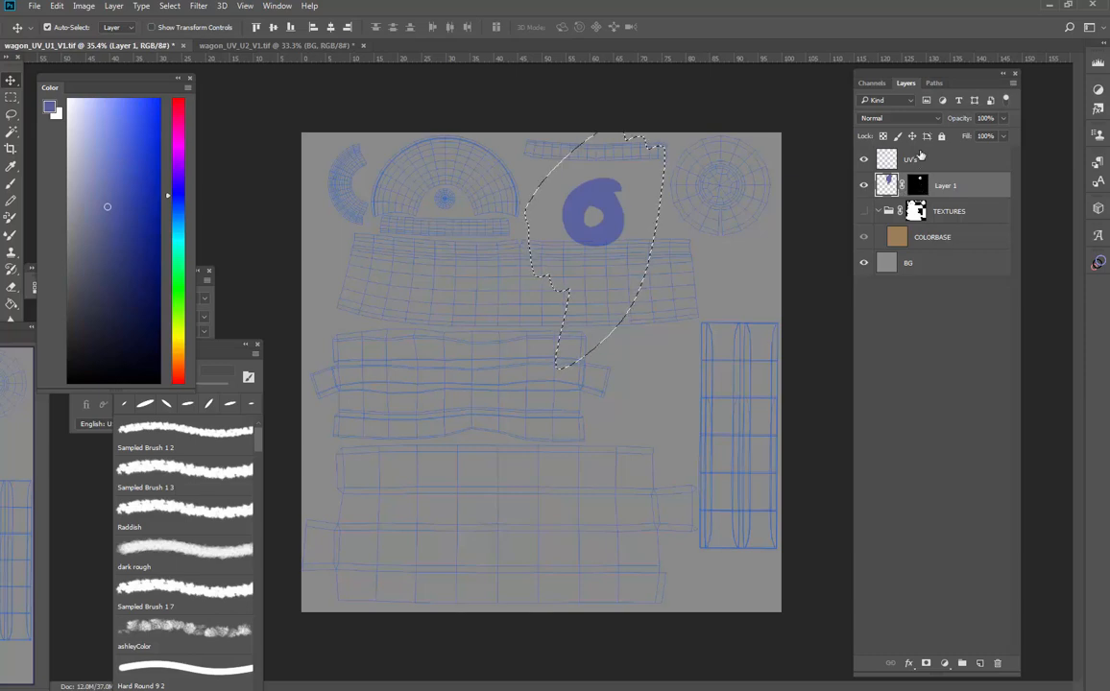
- Inspect Layer 1's mask as a channel, toggling its visibility, and return to the layers
{"action": "left_click", "coordinate": [872, 82]}
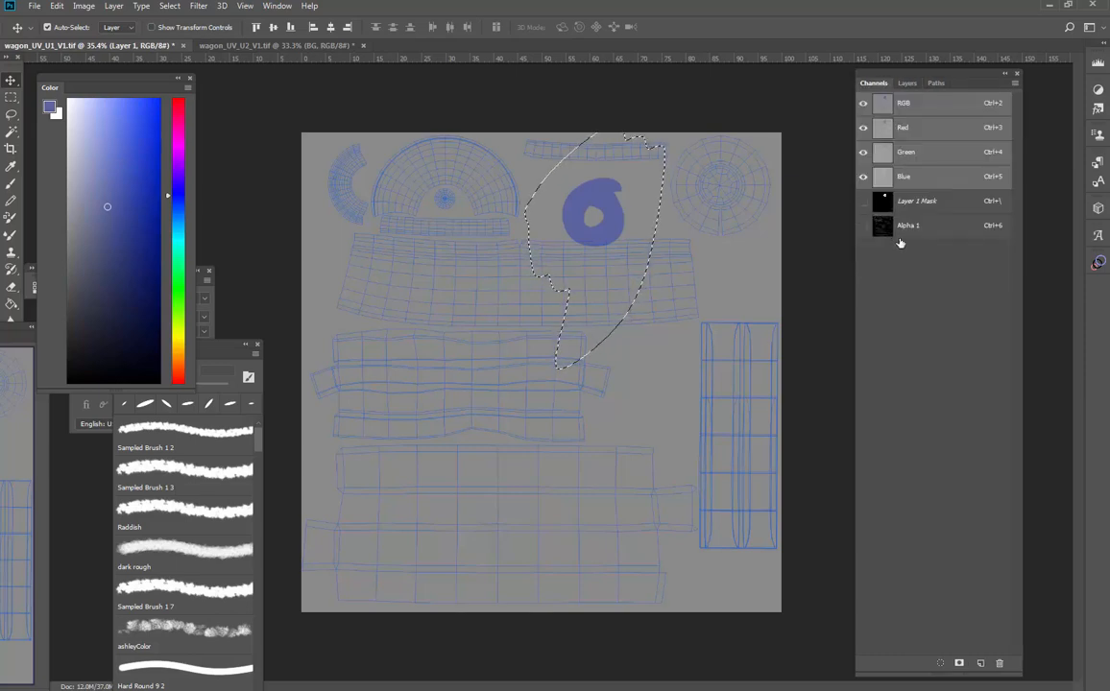
{"action": "left_click", "coordinate": [919, 203]}
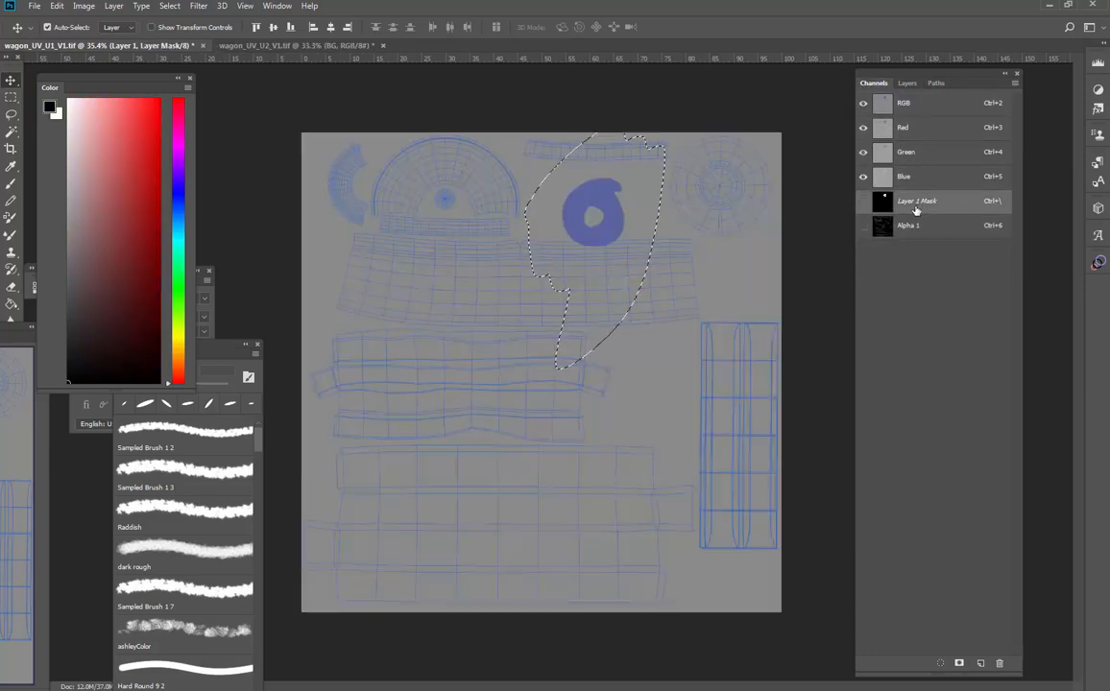
{"action": "left_click", "coordinate": [865, 201]}
{"action": "left_click", "coordinate": [865, 202]}
{"action": "left_click", "coordinate": [906, 84]}
- Delete the blue test paint layer, show the TEXTURES group again and clear the selection
{"action": "left_click", "coordinate": [888, 185]}
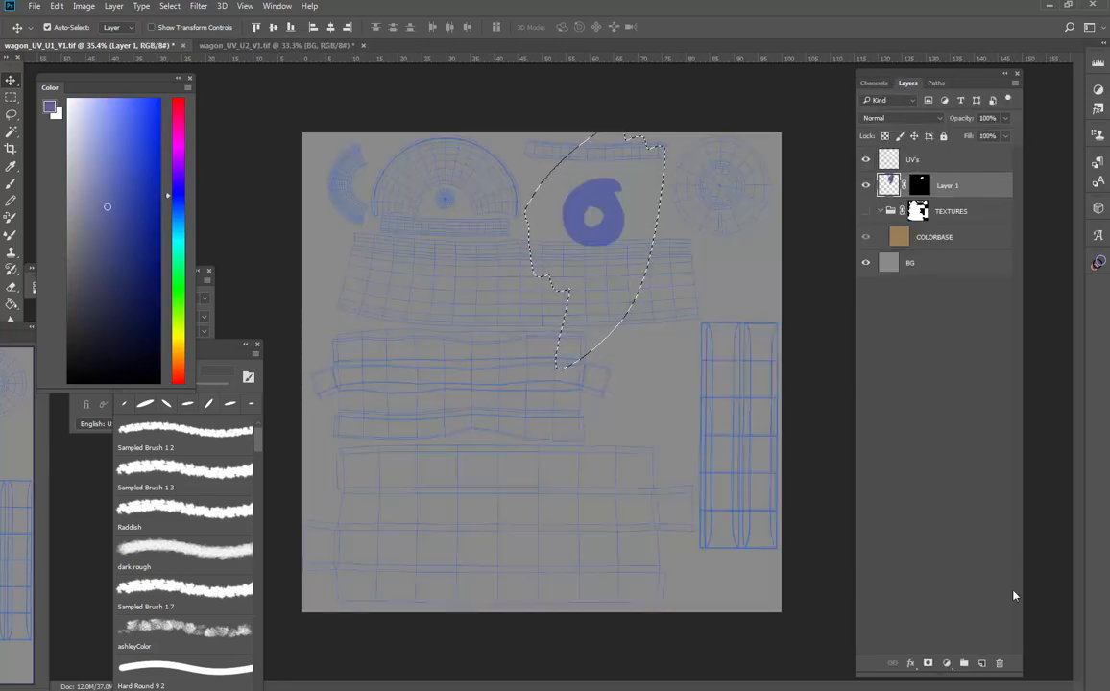
{"action": "left_click", "coordinate": [998, 664]}
{"action": "left_click", "coordinate": [865, 184]}
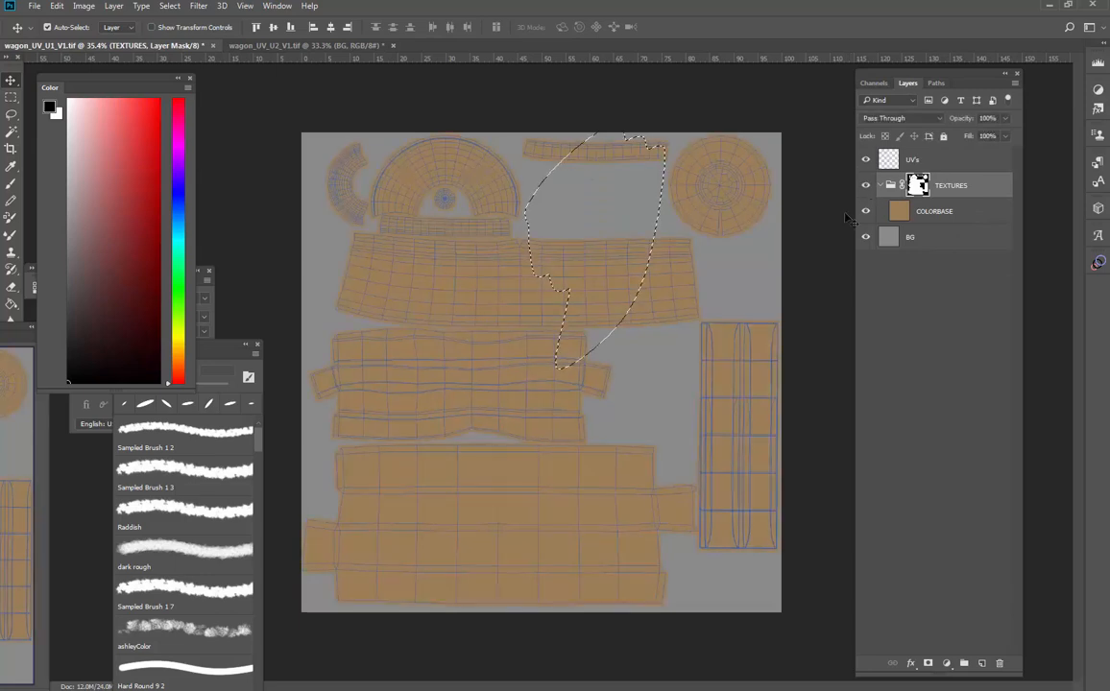
{"action": "key", "text": "ctrl+d"}
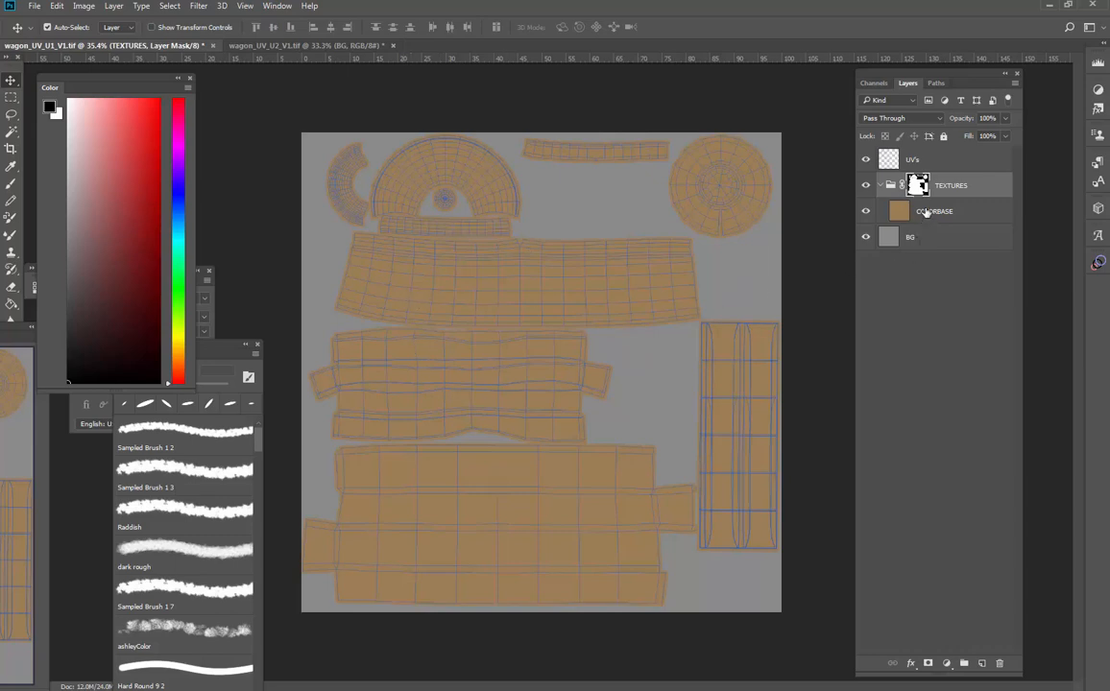
- Rename the TEXTURES group as COLOR
{"action": "double_click", "coordinate": [948, 186]}
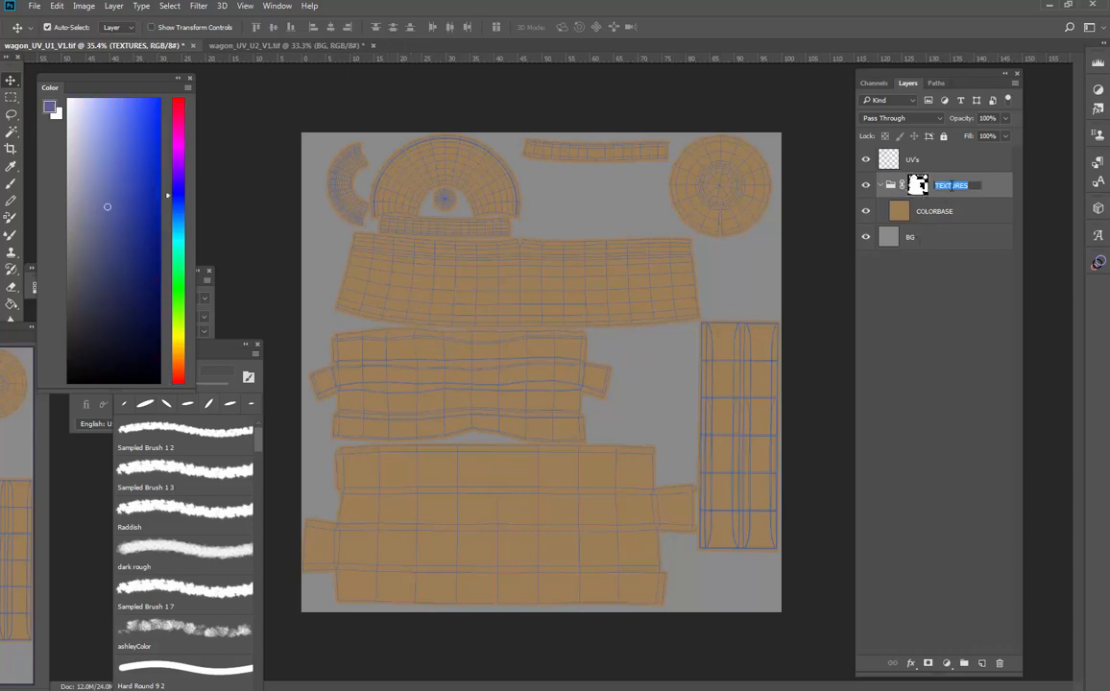
{"action": "type", "text": "c"}
{"action": "key", "text": "Return"}
- Switch to the second UV document and rename its group as COLOR
{"action": "left_click", "coordinate": [270, 44]}
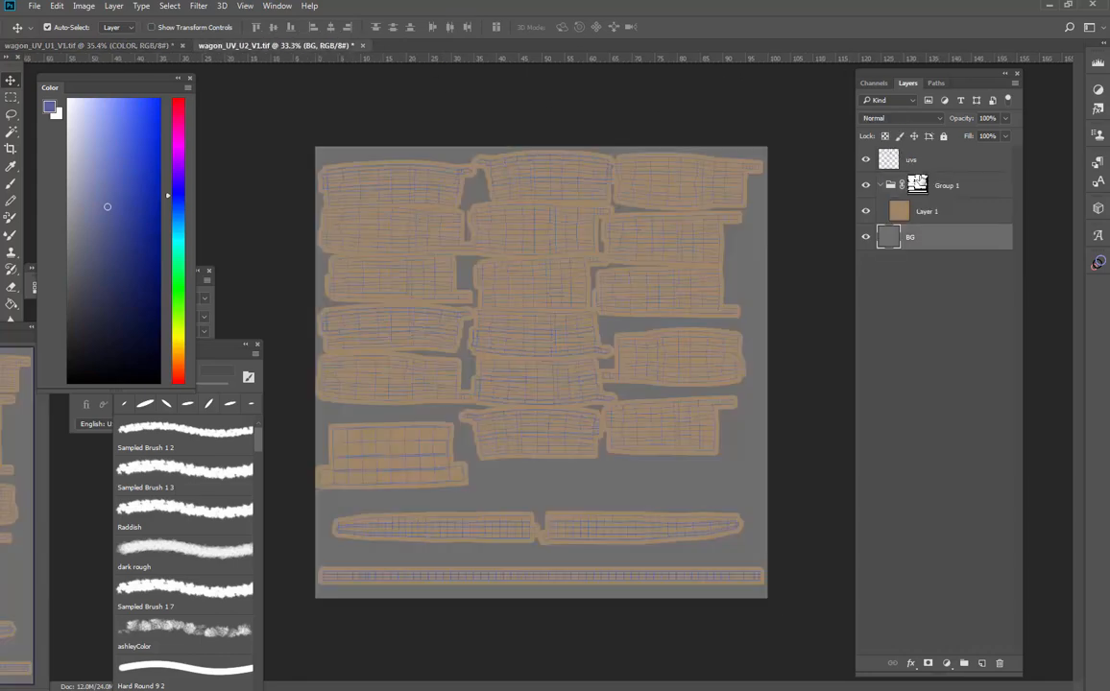
{"action": "double_click", "coordinate": [946, 185]}
{"action": "type", "text": "COLOR"}
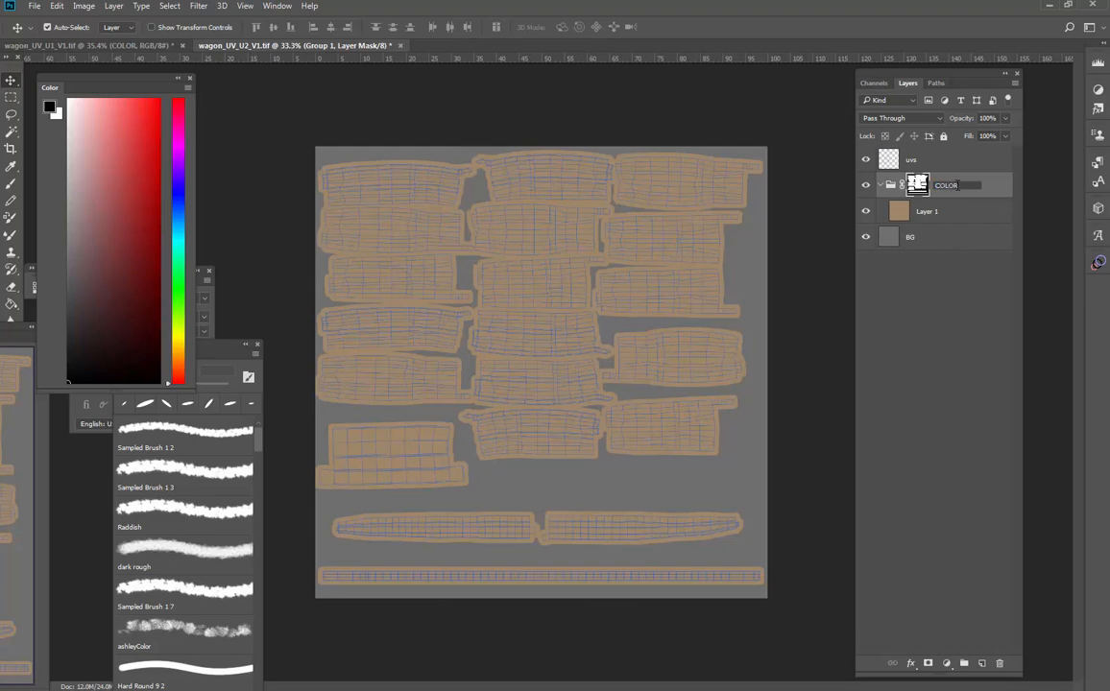
{"action": "key", "text": "Return"}
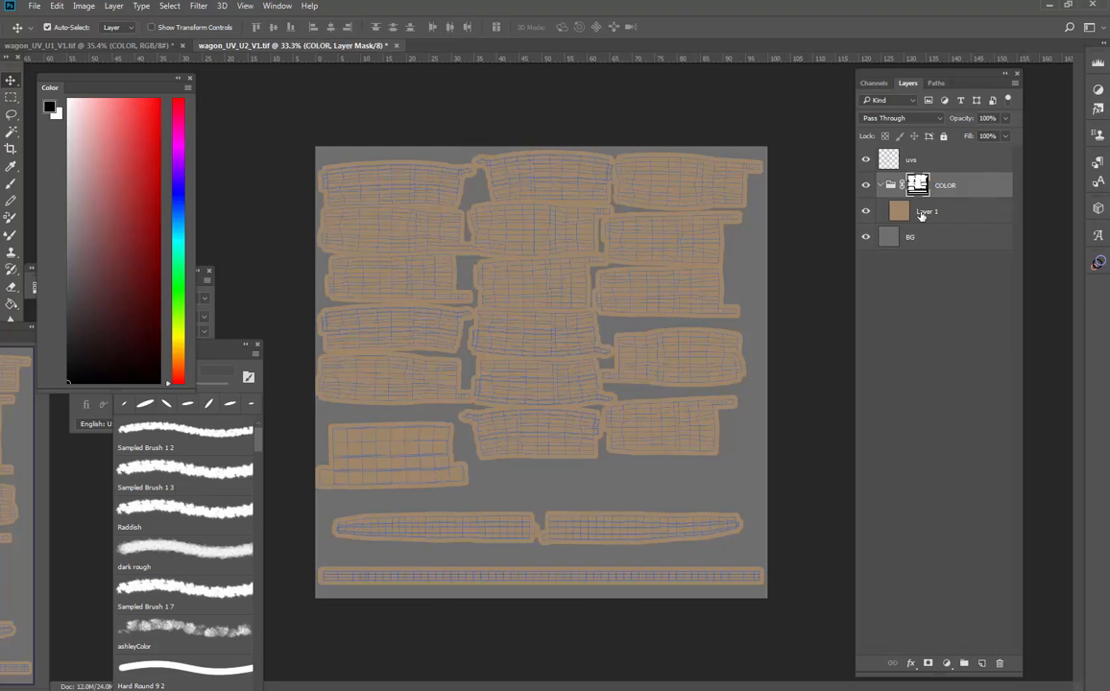
- Rename the base colour layer as BASE
{"action": "double_click", "coordinate": [922, 213]}
{"action": "type", "text": "C"}
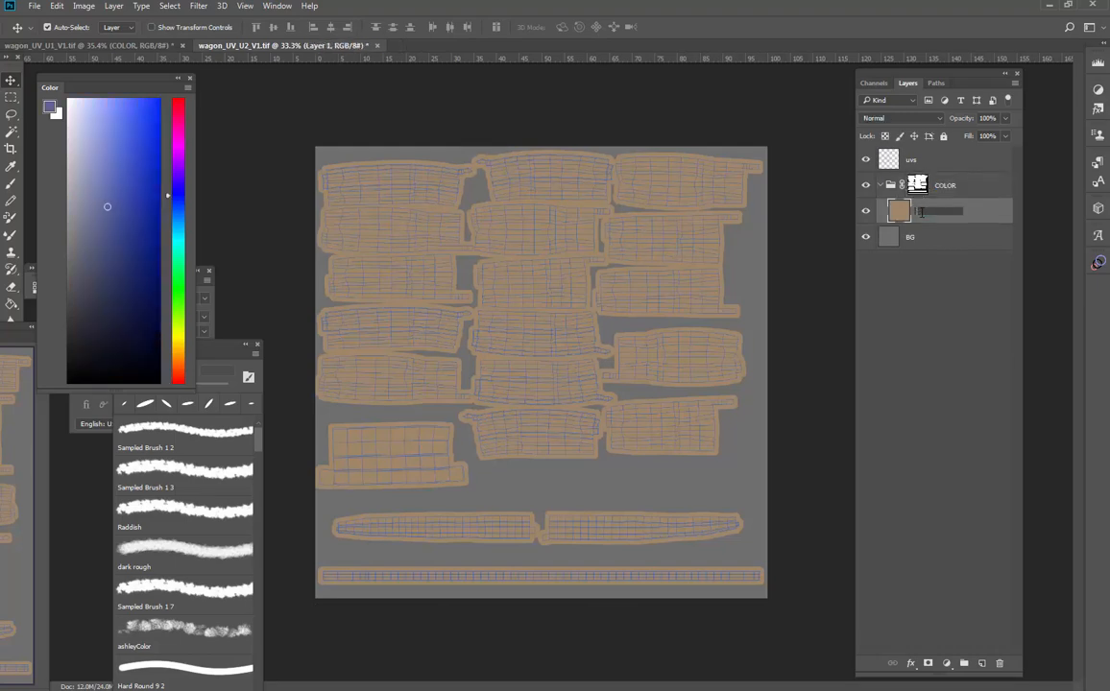
{"action": "key", "text": "Return"}
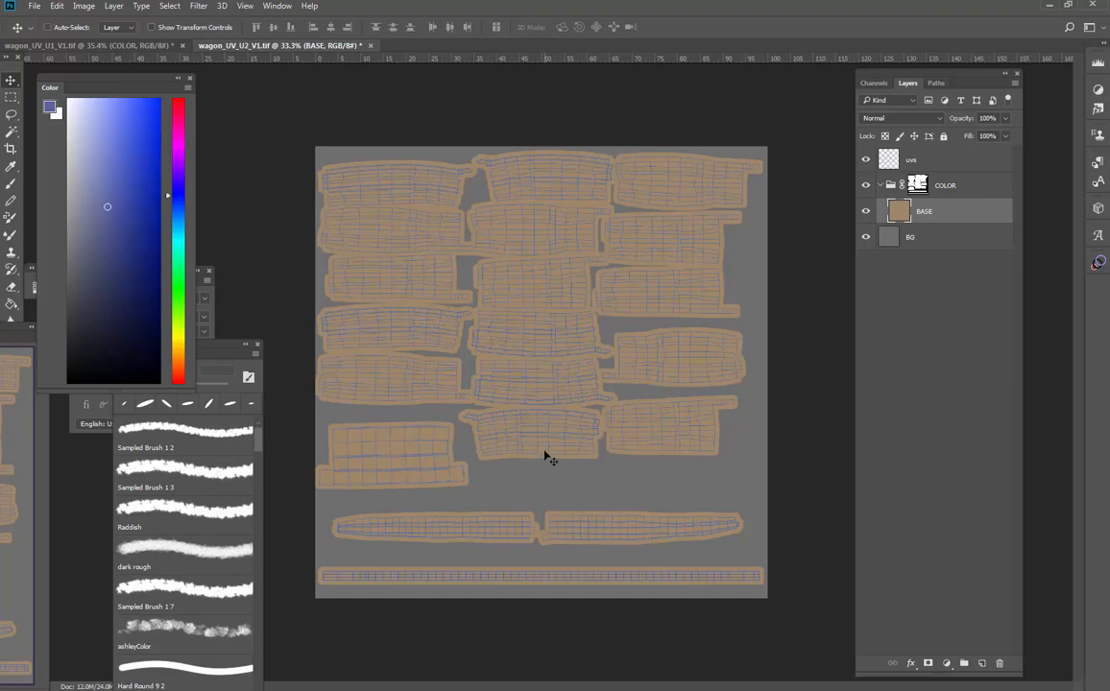
- Save the document as wagonBasket_TEXT in Photoshop format with alpha channels and layers included
{"action": "key", "text": "ctrl+shift+s"}
{"action": "left_click_drag", "start_coordinate": [536, 57], "coordinate": [627, 123]}
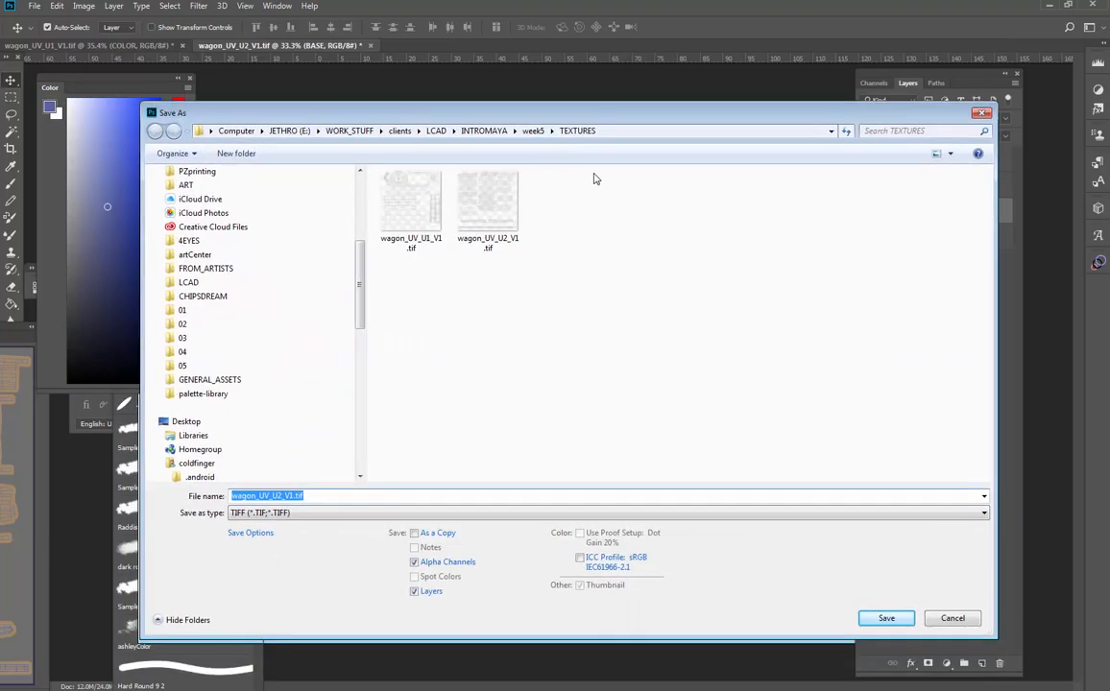
{"action": "left_click", "coordinate": [288, 495]}
{"action": "left_click_drag", "start_coordinate": [293, 496], "coordinate": [258, 496]}
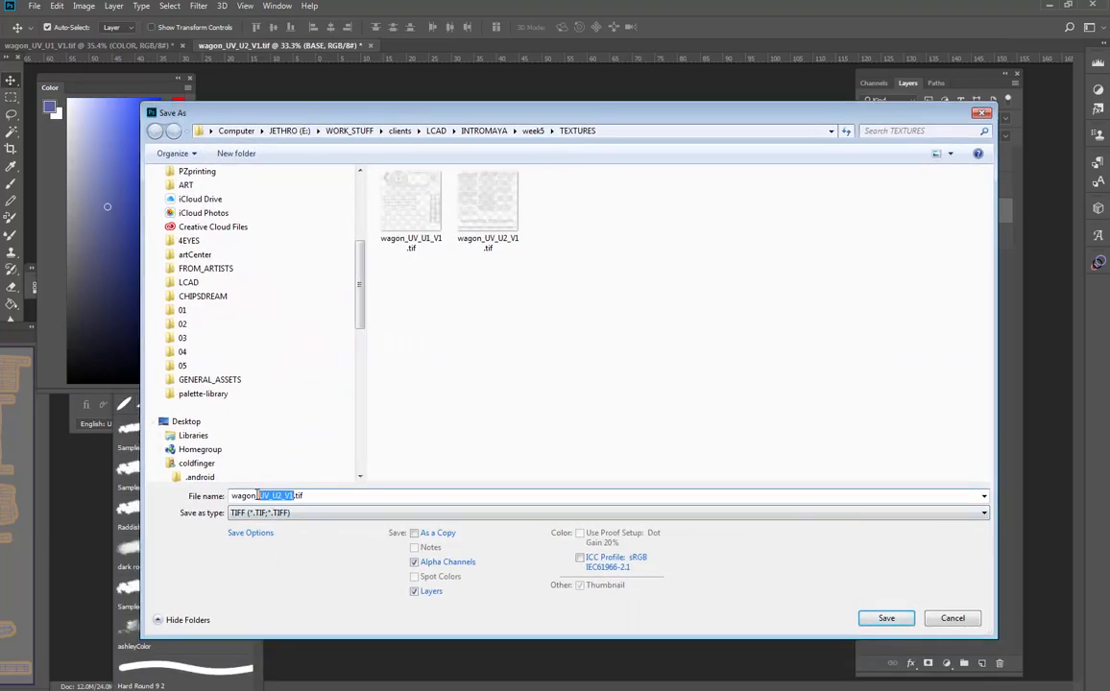
{"action": "type", "text": "Baskey"}
{"action": "left_click", "coordinate": [317, 513]}
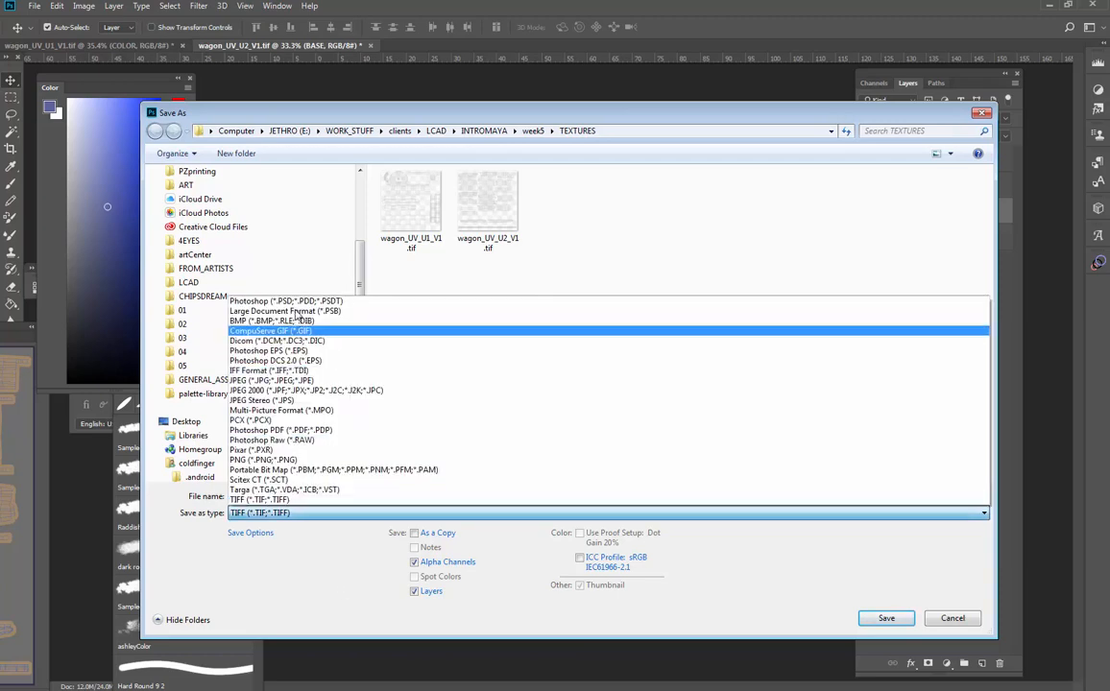
{"action": "left_click", "coordinate": [296, 301]}
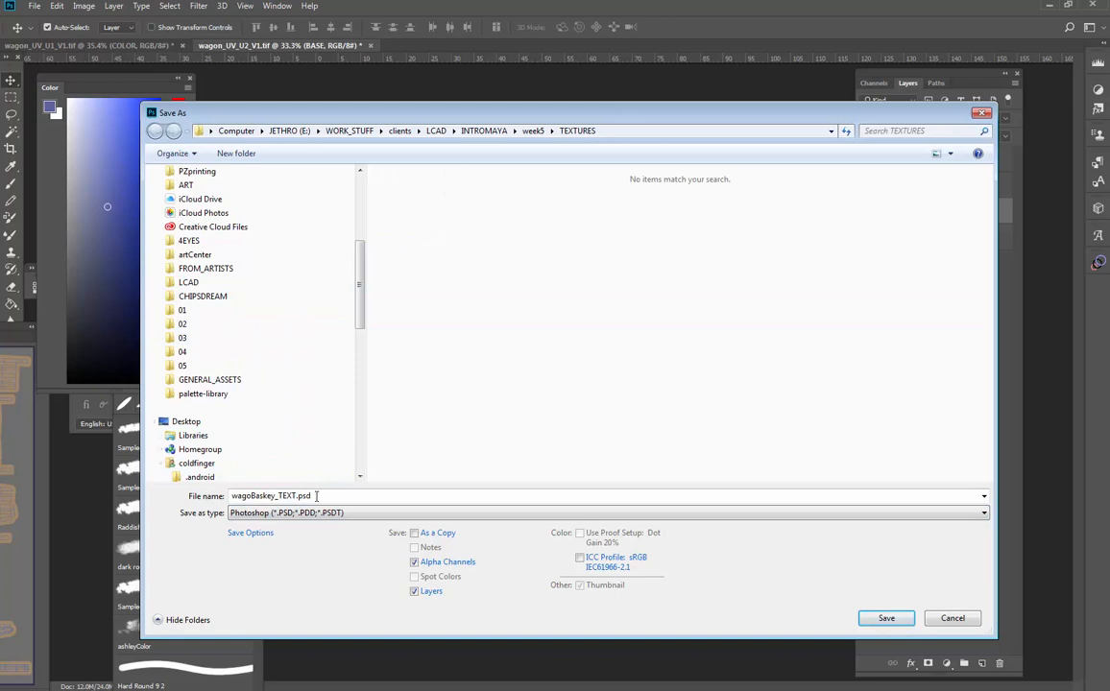
{"action": "left_click", "coordinate": [414, 562]}
- Correct the file name to wagonBasket_TEXT.psd and save it
{"action": "double_click", "coordinate": [277, 496]}
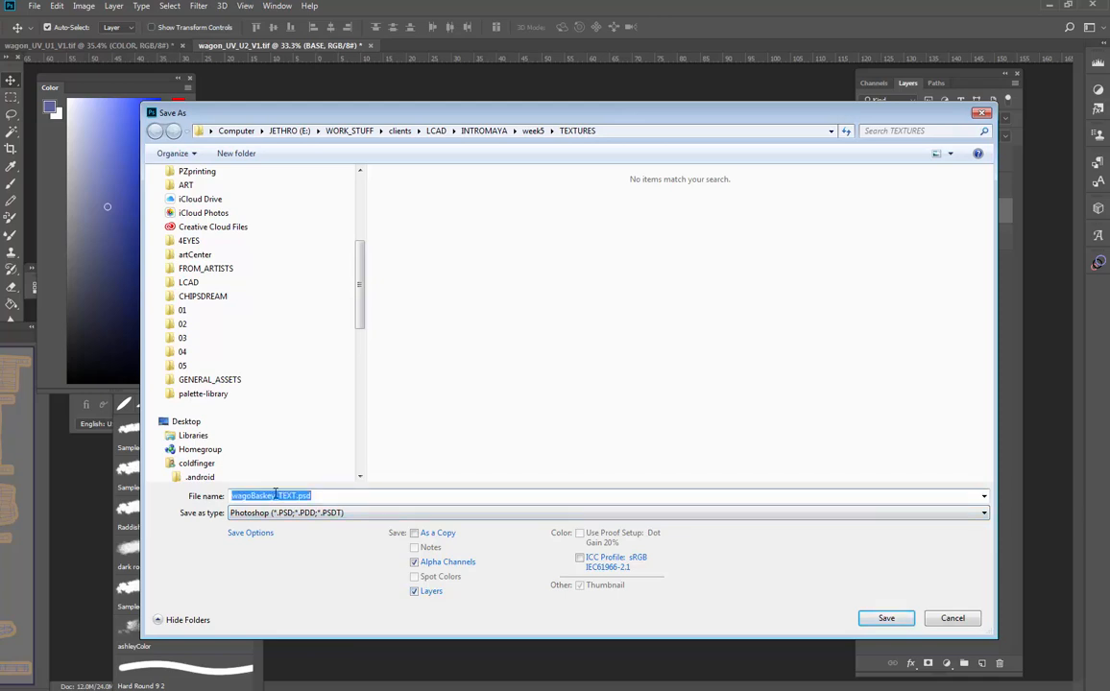
{"action": "left_click", "coordinate": [277, 495]}
{"action": "key", "text": "BackSpace"}
{"action": "type", "text": "t"}
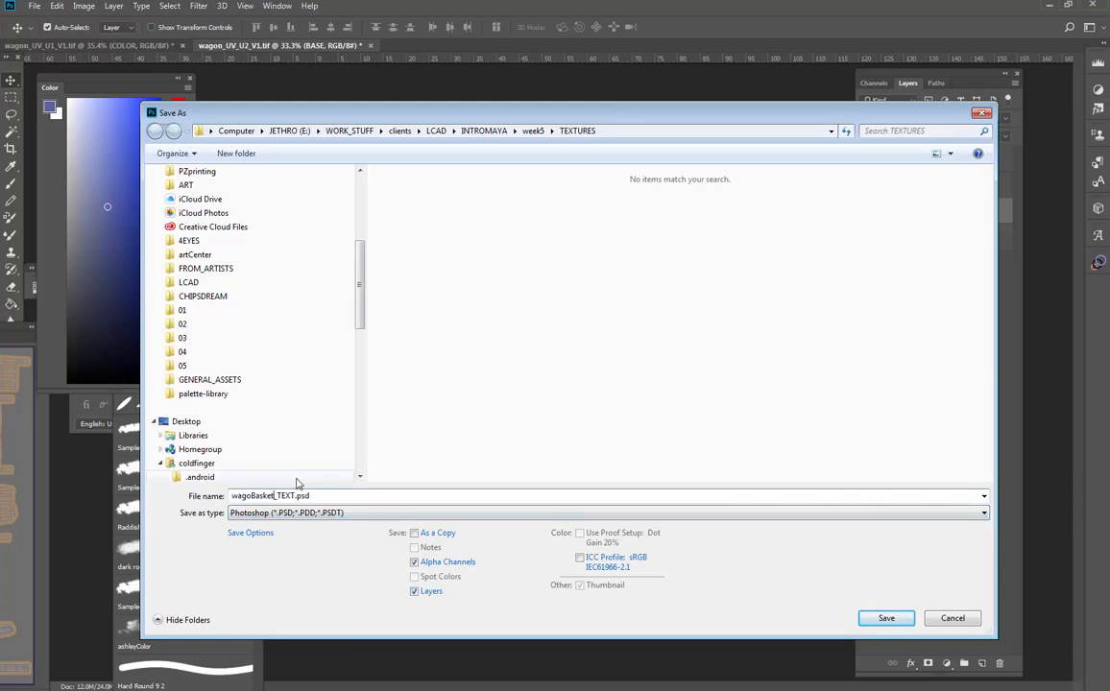
{"action": "left_click", "coordinate": [249, 496]}
{"action": "type", "text": "n"}
{"action": "left_click", "coordinate": [883, 620]}
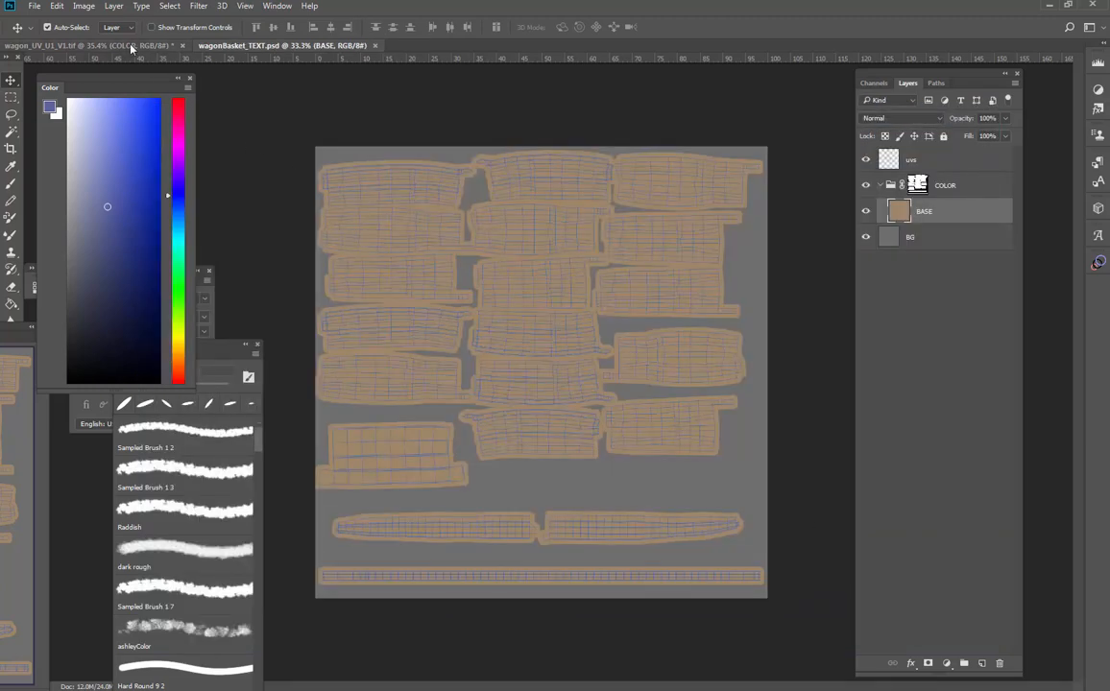
- Switch to the first UV document and start saving it in Photoshop format in the same TEXTURES folder
{"action": "left_click", "coordinate": [131, 48]}
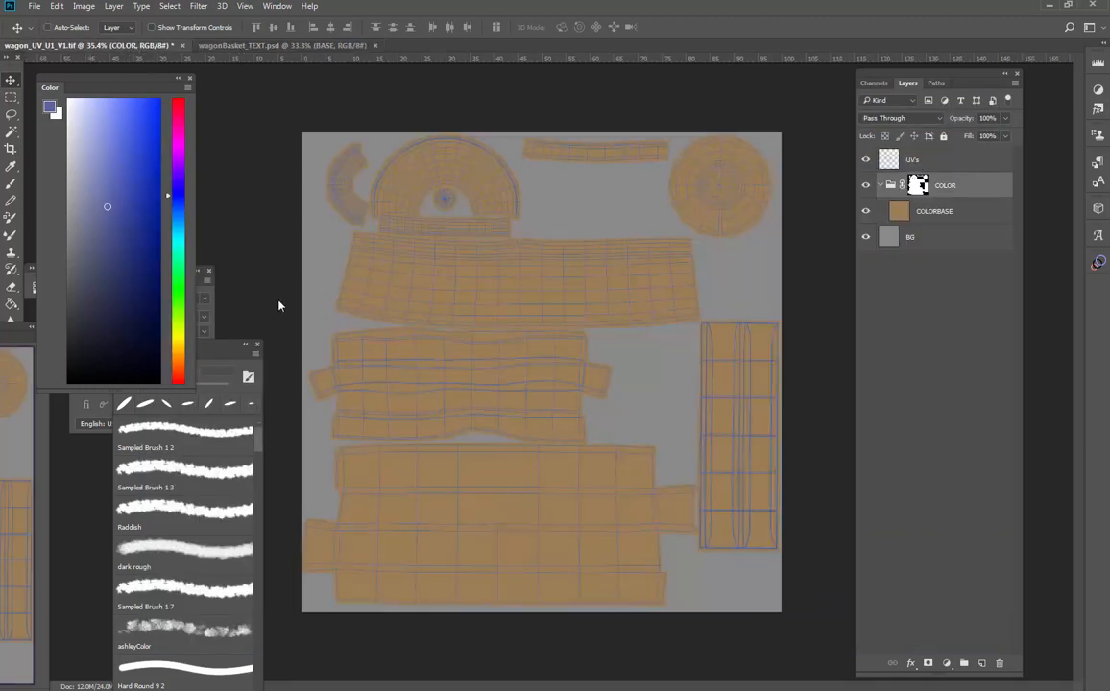
{"action": "key", "text": "ctrl+shift+s"}
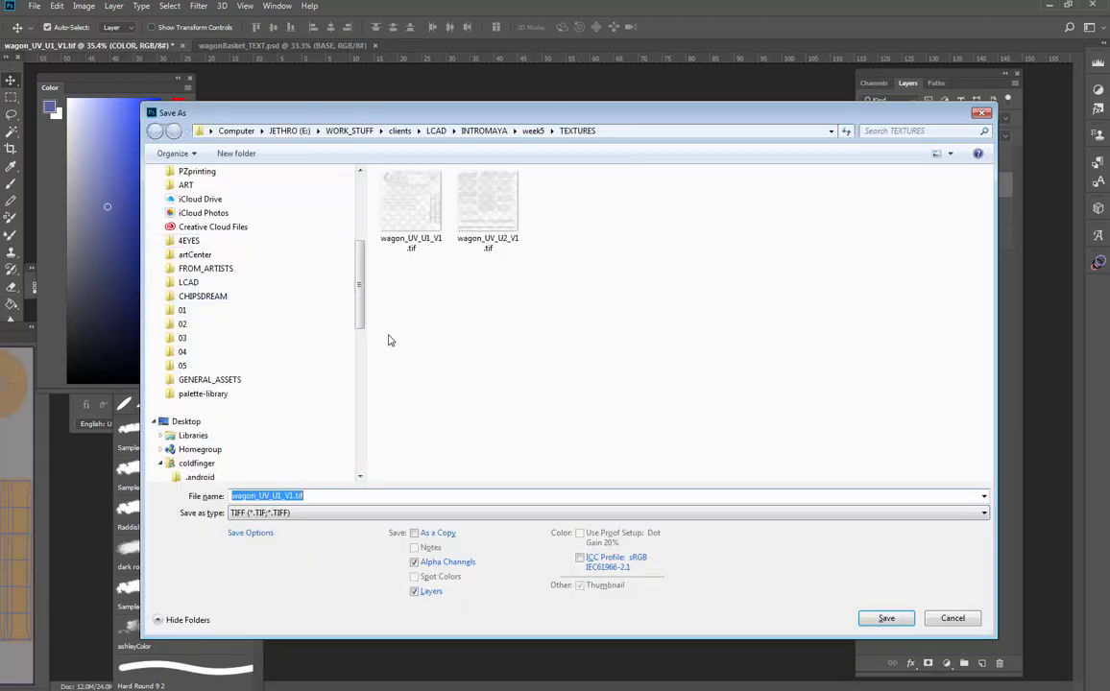
{"action": "left_click", "coordinate": [288, 514]}
{"action": "left_click", "coordinate": [270, 296]}
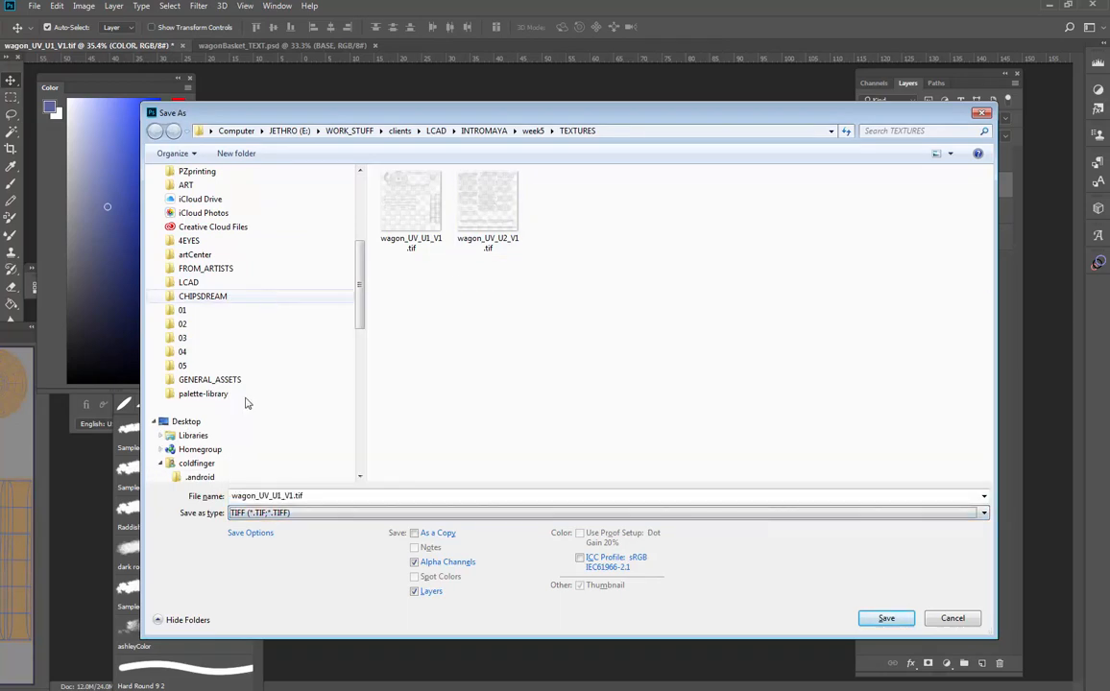
{"action": "left_click", "coordinate": [250, 514]}
{"action": "left_click", "coordinate": [279, 301]}
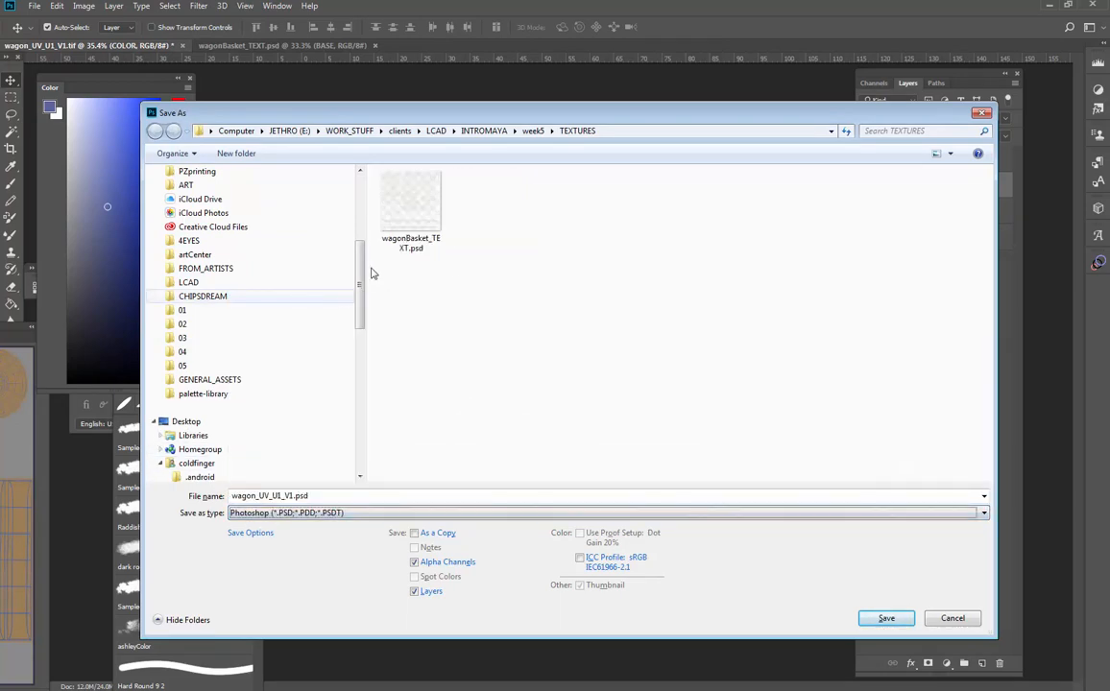
{"action": "left_click", "coordinate": [411, 206]}
- Name the file wagonWheel_TEXT.psd and save it
{"action": "double_click", "coordinate": [292, 495]}
{"action": "left_click_drag", "start_coordinate": [279, 496], "coordinate": [257, 496]}
{"action": "type", "text": "WH"}
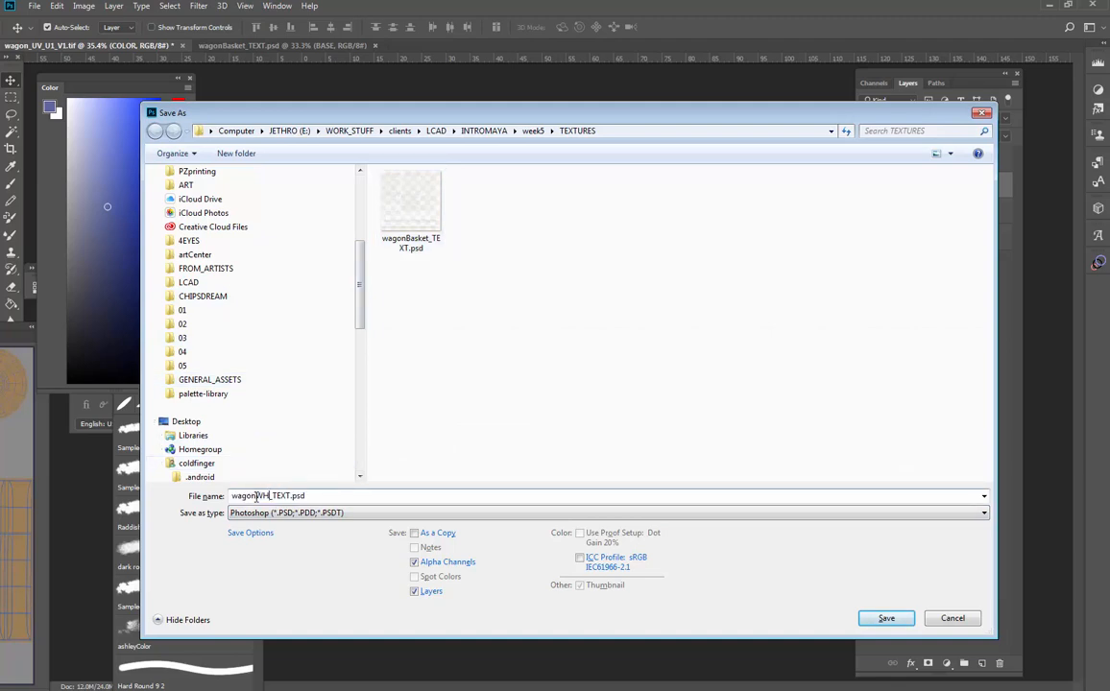
{"action": "type", "text": "eel"}
{"action": "left_click", "coordinate": [887, 619]}
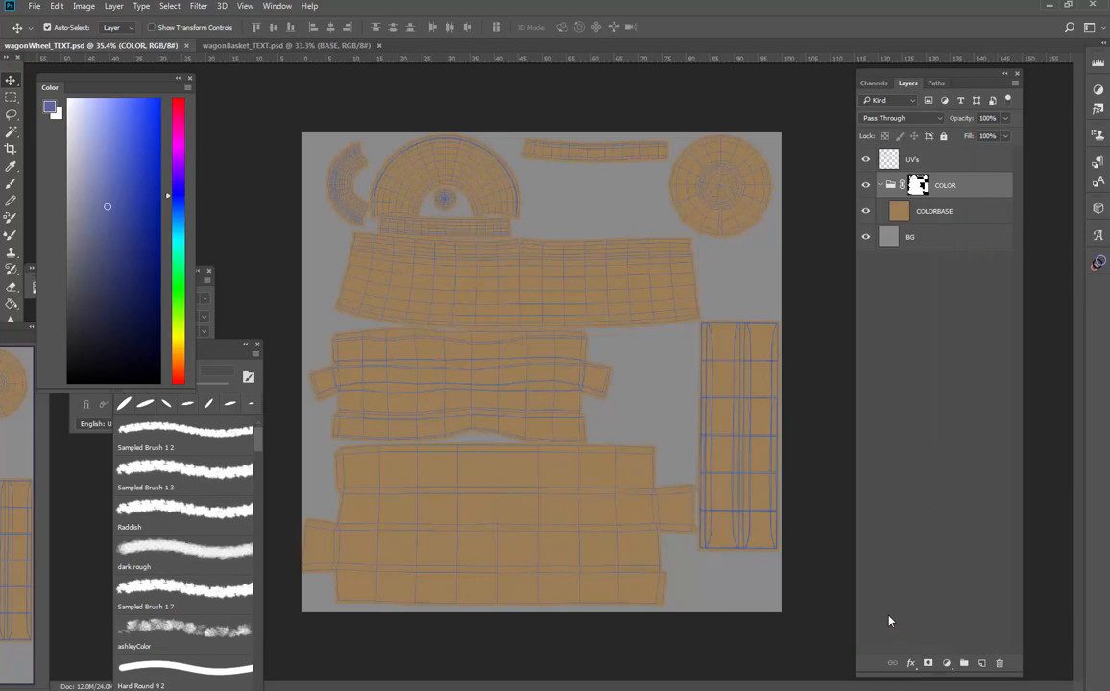